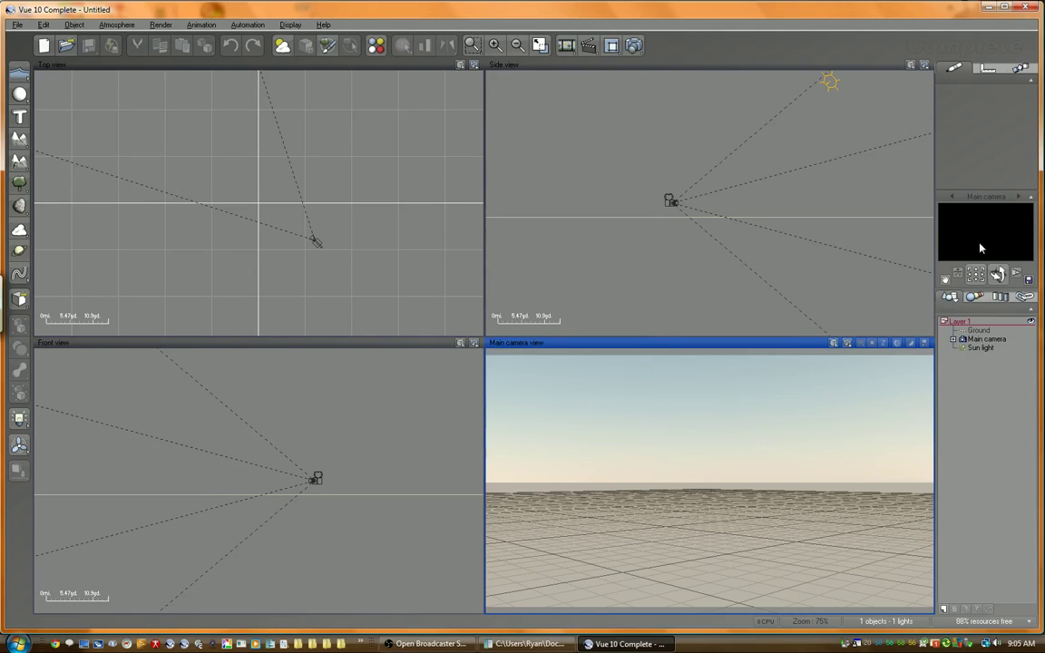
# - Import the Poser character file "Walter Heim" into the empty scene
pyautogui.click(17, 25)
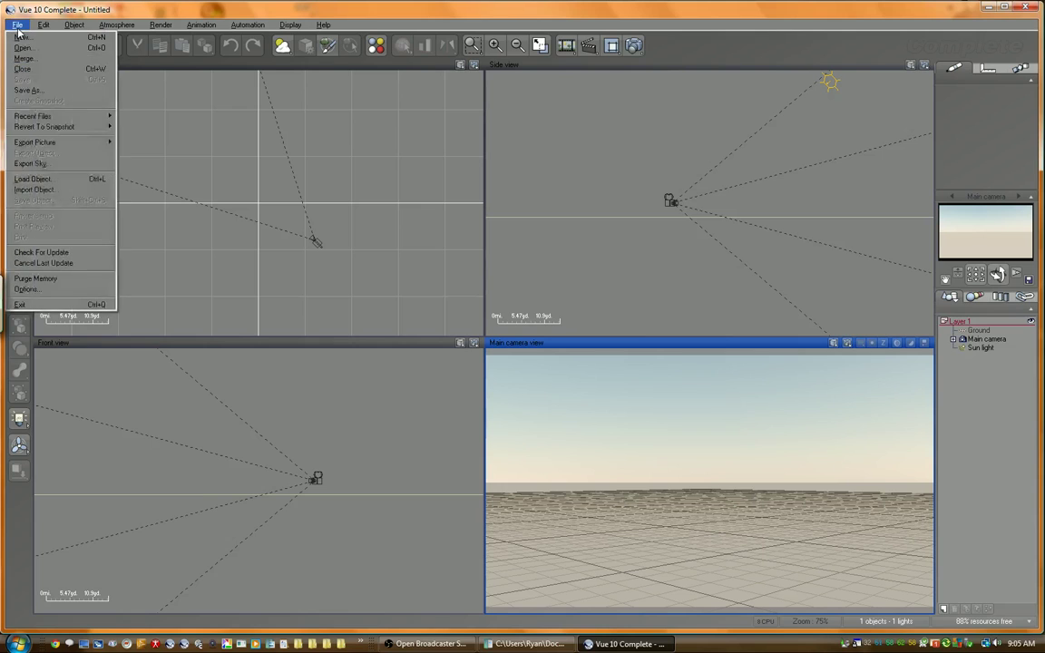
pyautogui.click(36, 189)
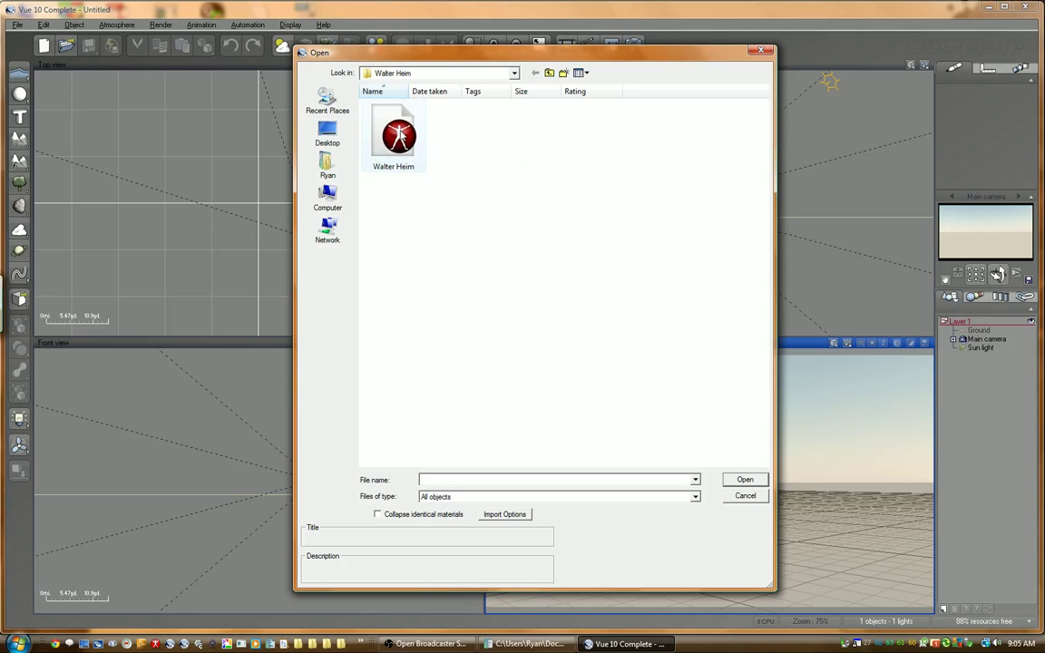
pyautogui.click(396, 136)
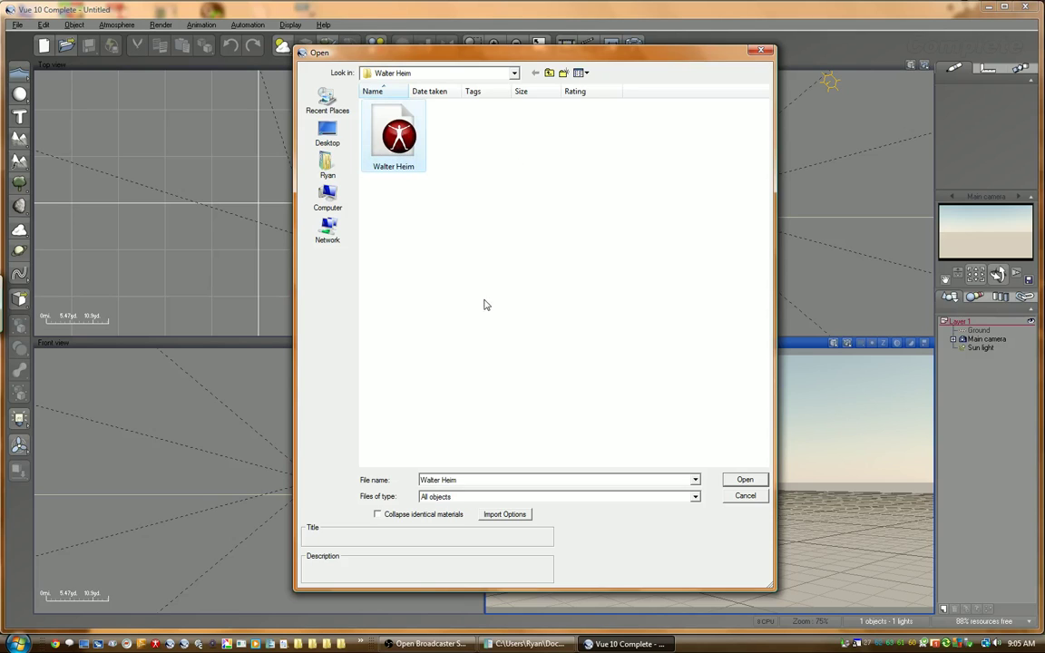
pyautogui.click(745, 481)
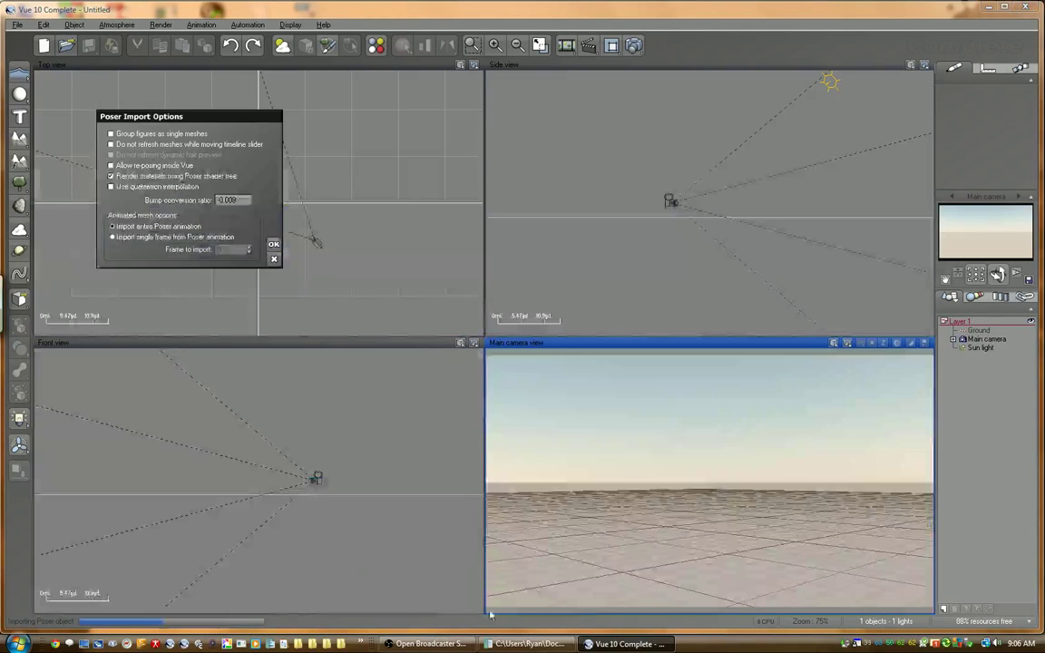
pyautogui.click(413, 645)
pyautogui.click(413, 645)
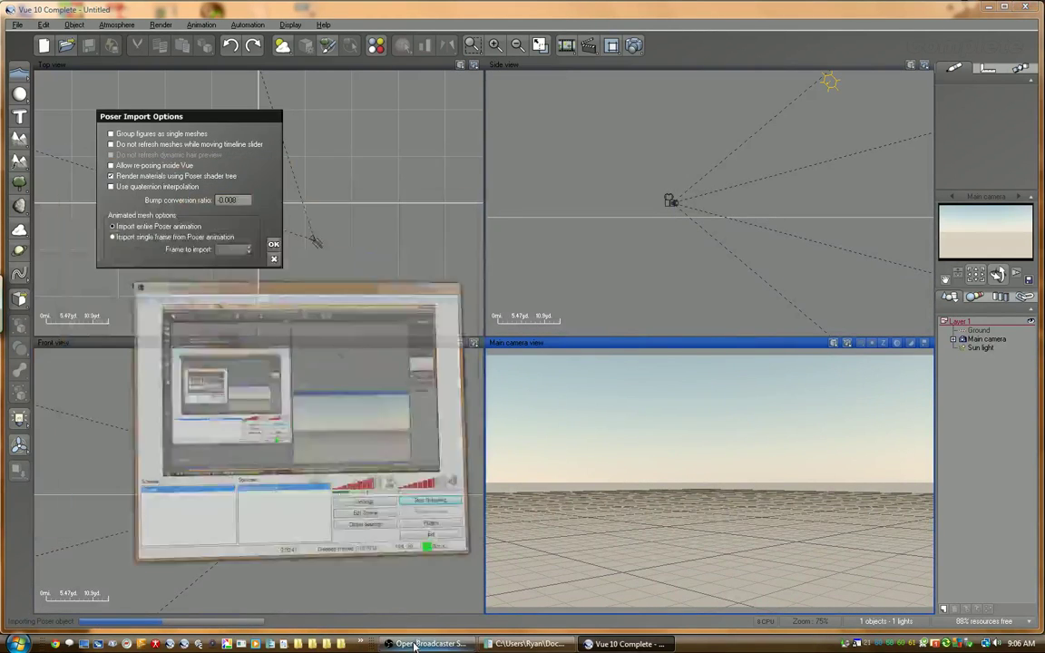
# - Turn off rendering materials with the Poser shader tree and import only single frame 0 of the Poser animation
pyautogui.click(111, 177)
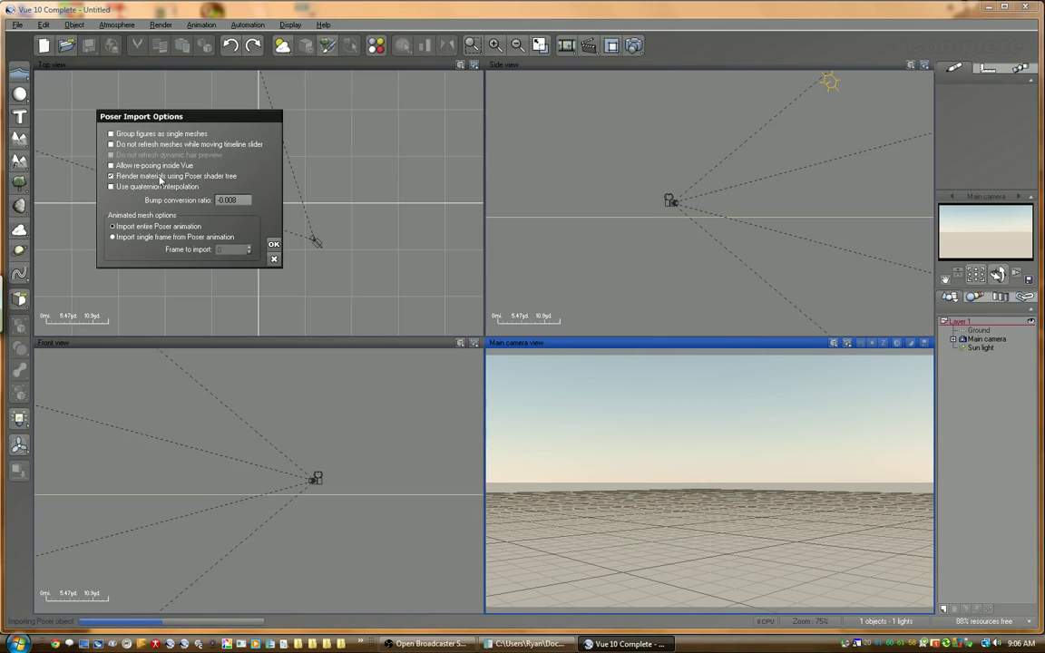
pyautogui.click(144, 238)
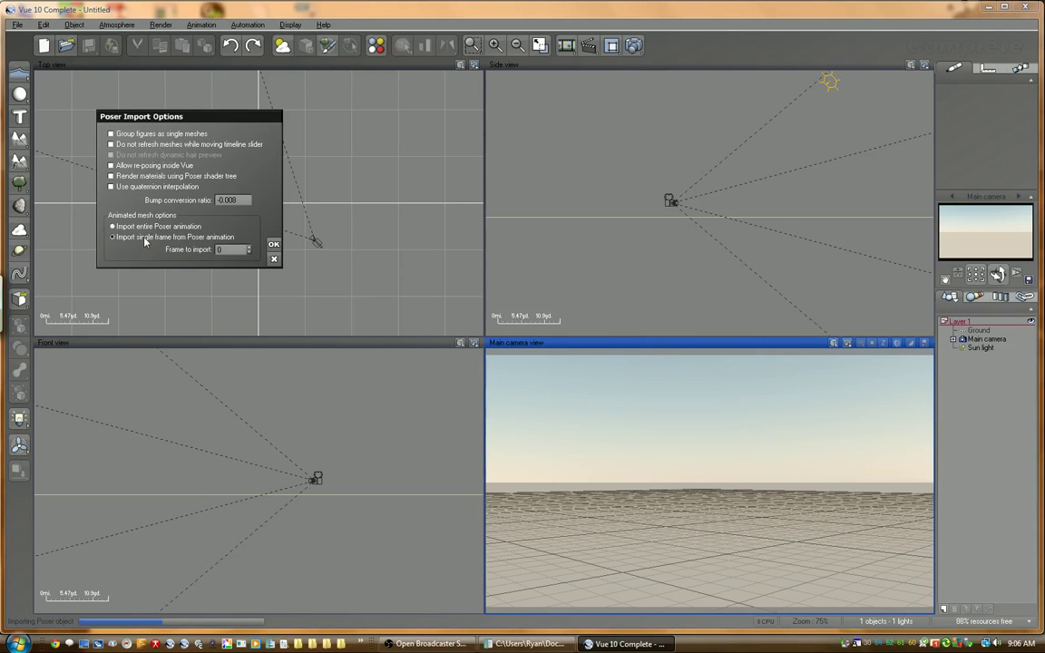
pyautogui.click(274, 245)
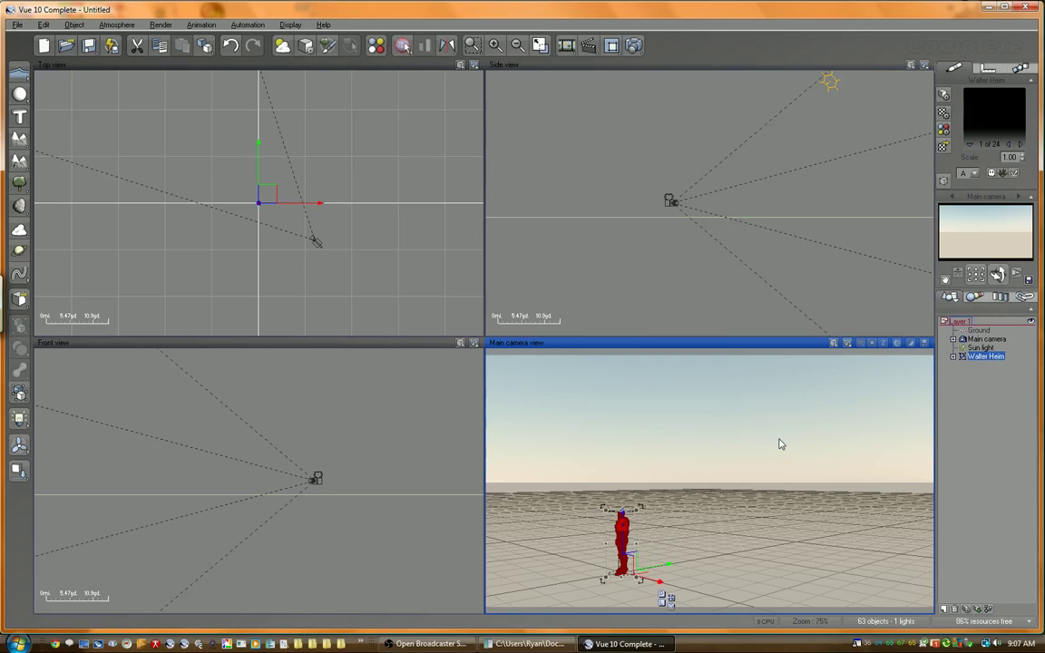
# - Turn the main camera to bring the imported figure near the centre, and frame the figure closely in the orthographic views
pyautogui.moveTo(677, 527); pyautogui.dragTo(725, 504, button='right')
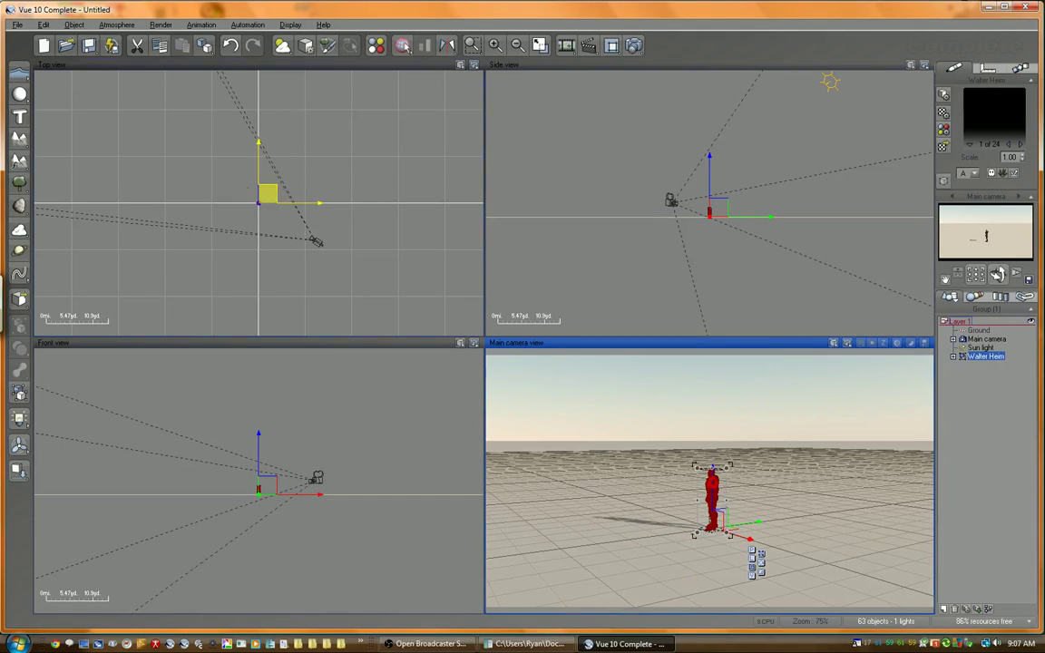
pyautogui.click(261, 195)
pyautogui.moveTo(299, 214); pyautogui.dragTo(306, 195)
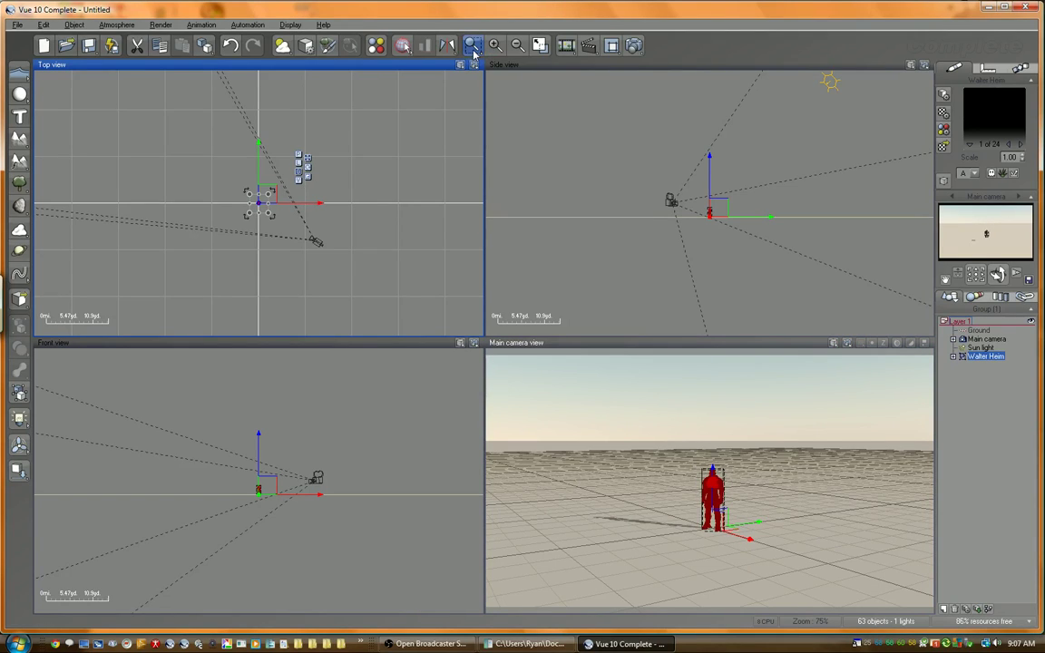
pyautogui.click(426, 44)
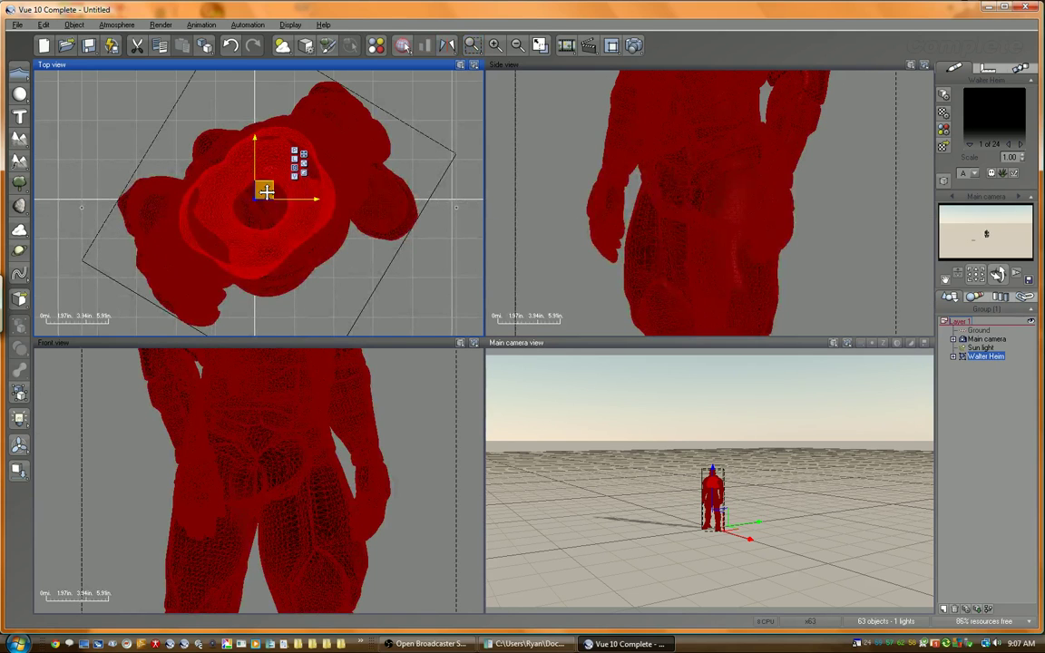
pyautogui.scroll(-3, 265, 194)
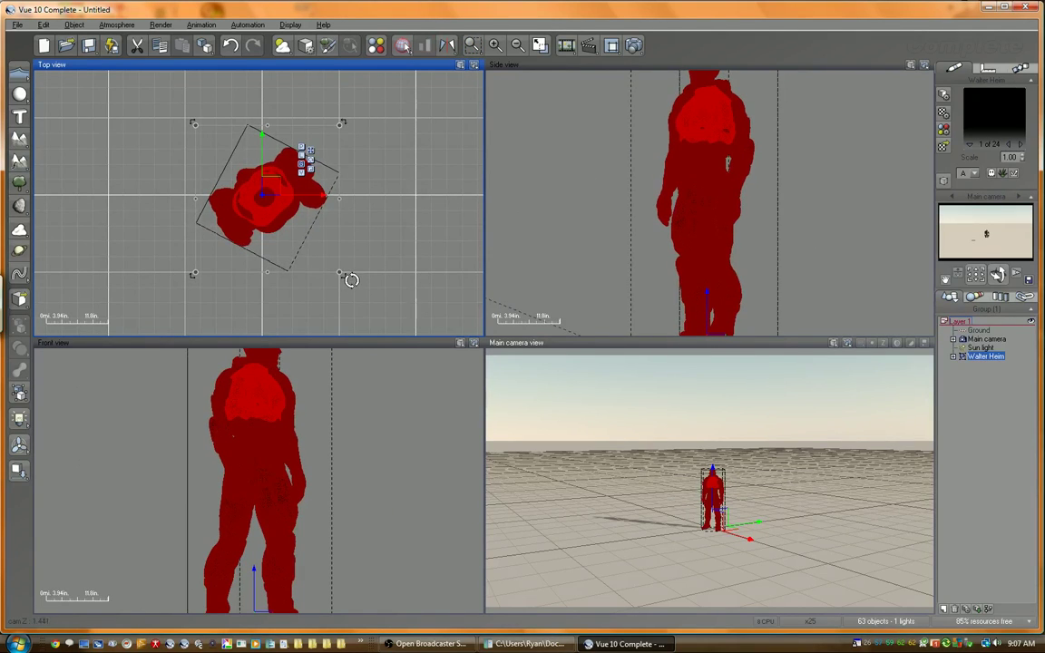
# - Lower the main camera's viewpoint so the horizon sits at about the figure's head height
pyautogui.click(681, 463)
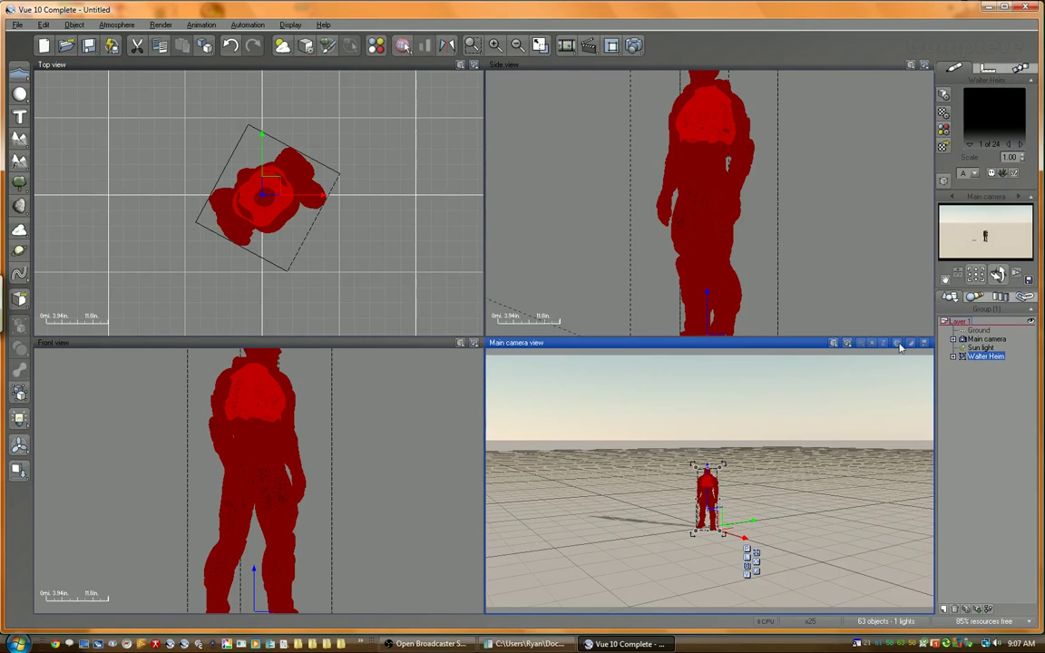
pyautogui.moveTo(996, 276); pyautogui.dragTo(996, 274)
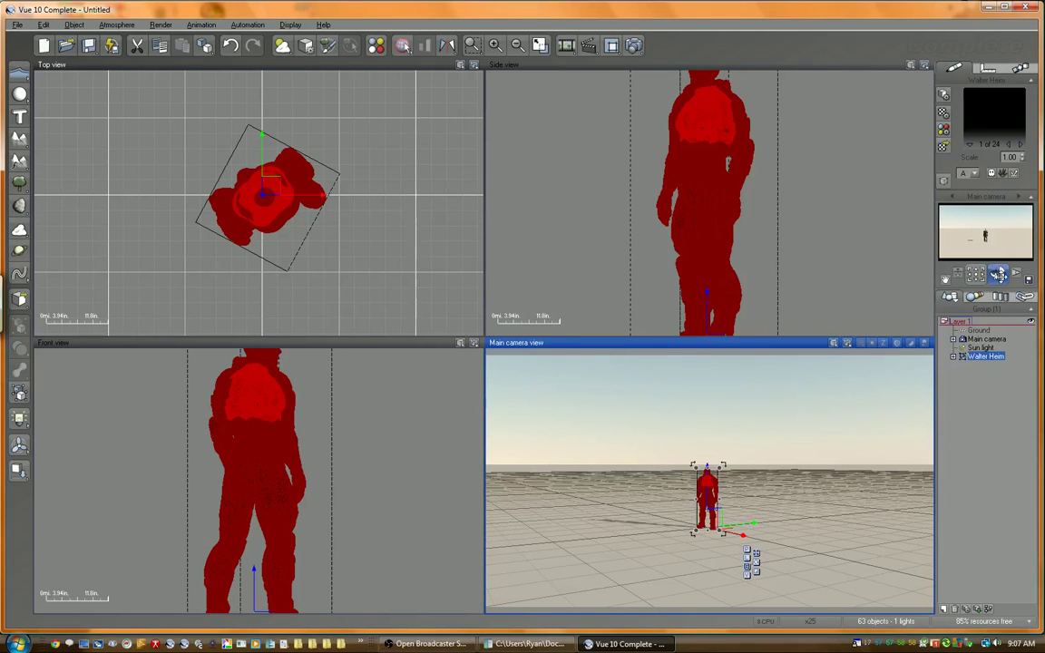
pyautogui.moveTo(996, 274); pyautogui.dragTo(997, 273)
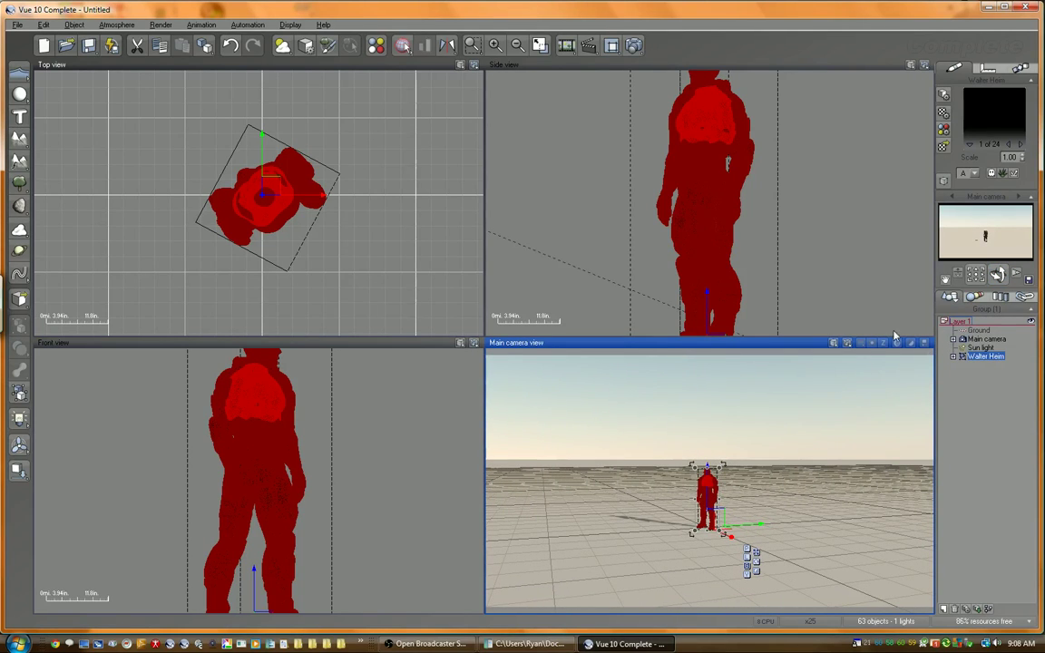
# - Set the render aspect ratio to Photo - vertical (24:36)
pyautogui.click(634, 47)
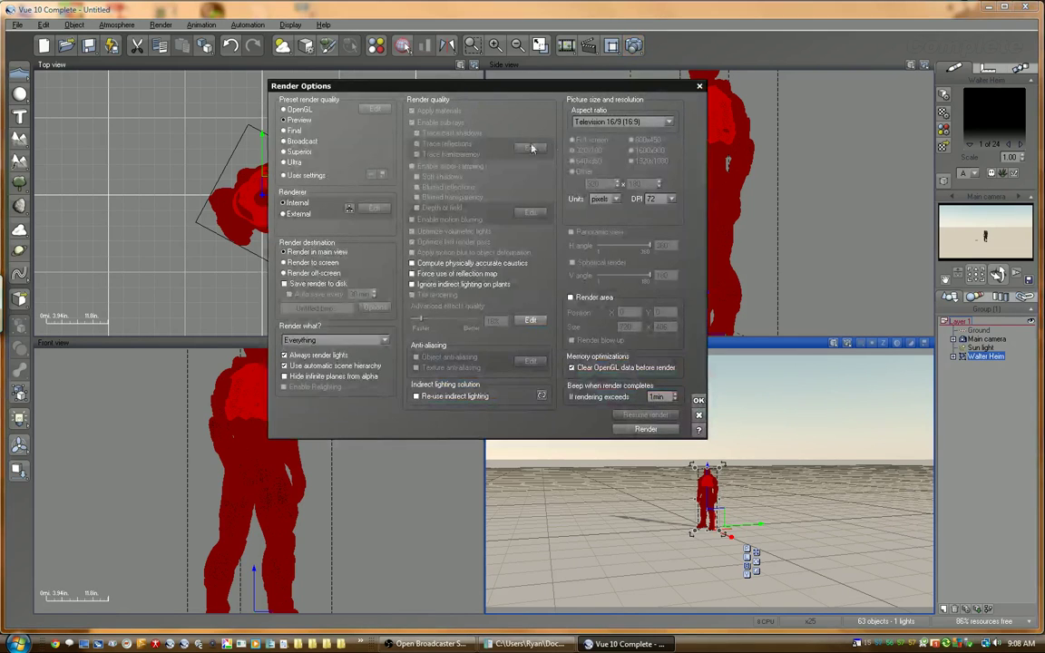
pyautogui.click(622, 122)
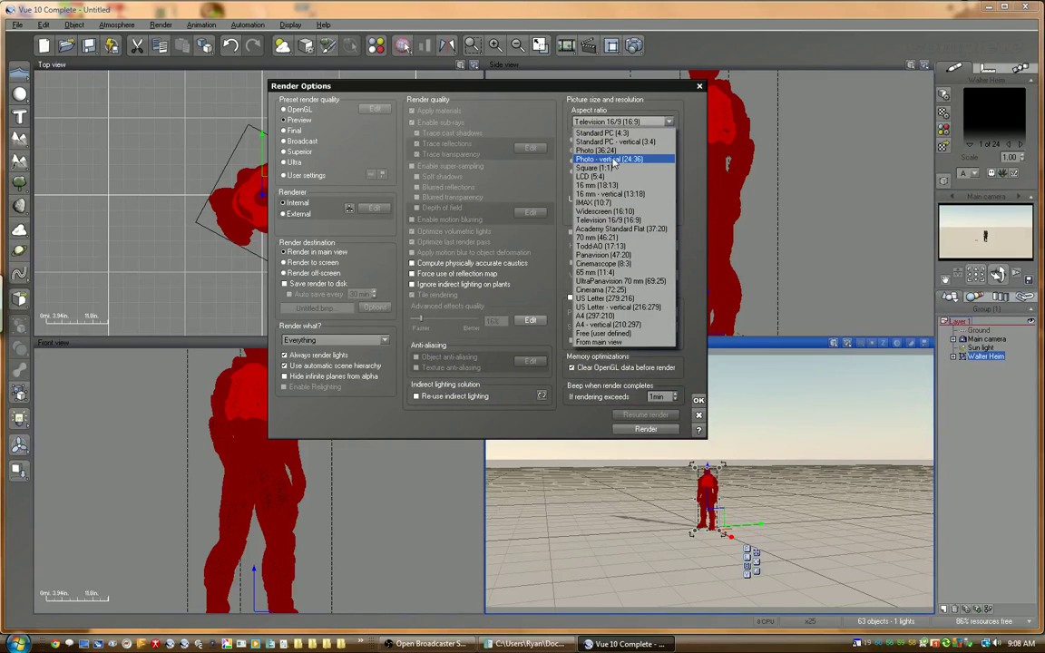
pyautogui.click(613, 160)
pyautogui.click(698, 400)
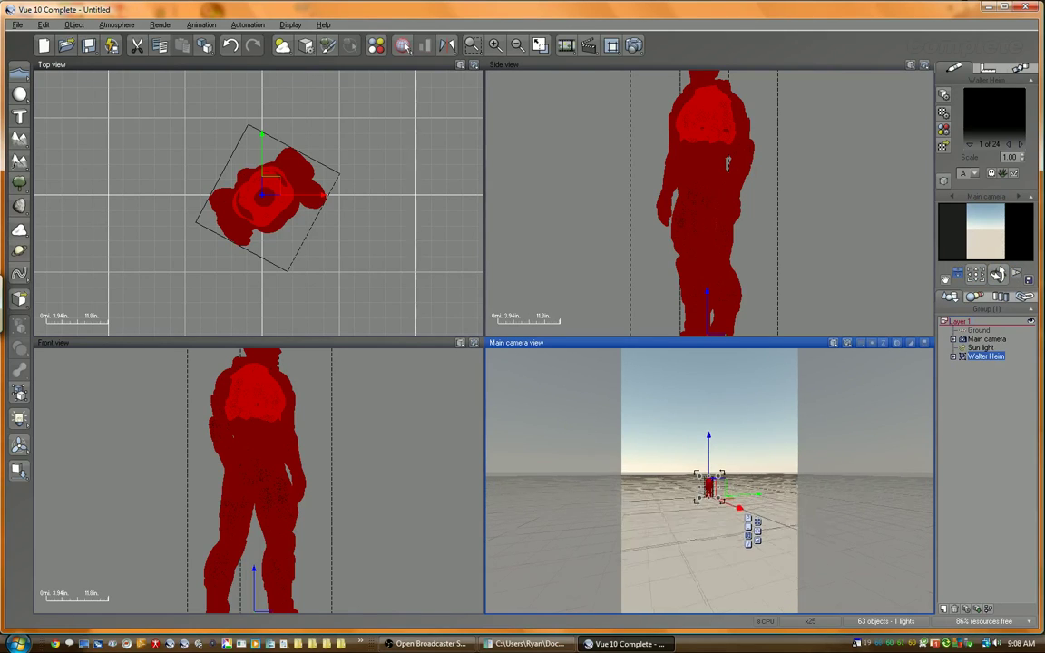
# - Bring the main camera close enough for the whole figure to fill the vertical frame, with the horizon behind its upper body
pyautogui.moveTo(996, 274); pyautogui.dragTo(998, 276)
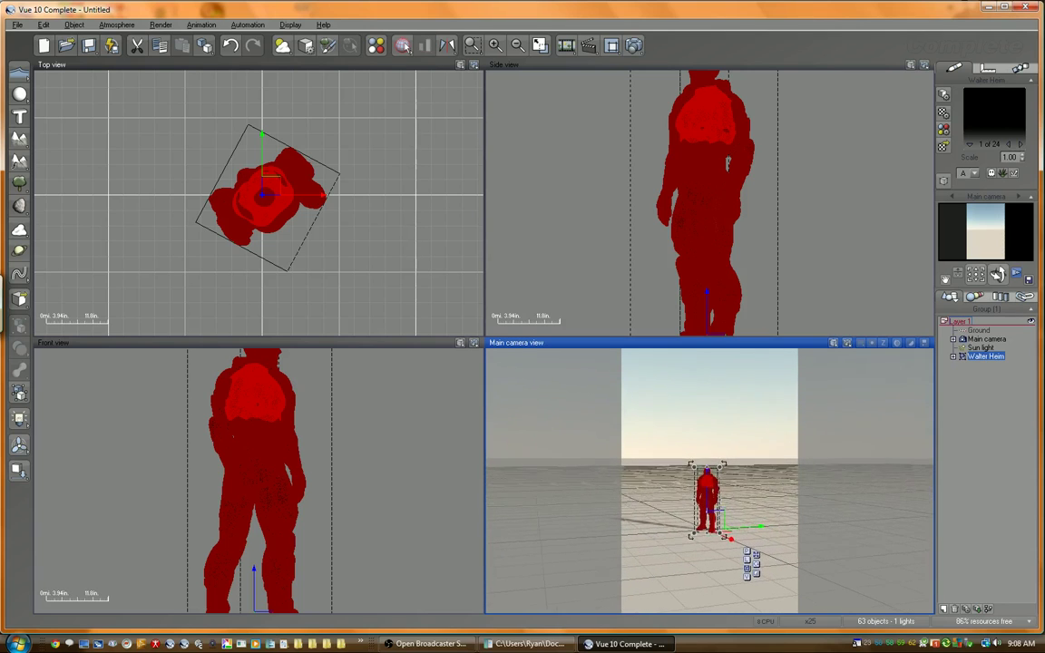
pyautogui.scroll(5, 709, 481)
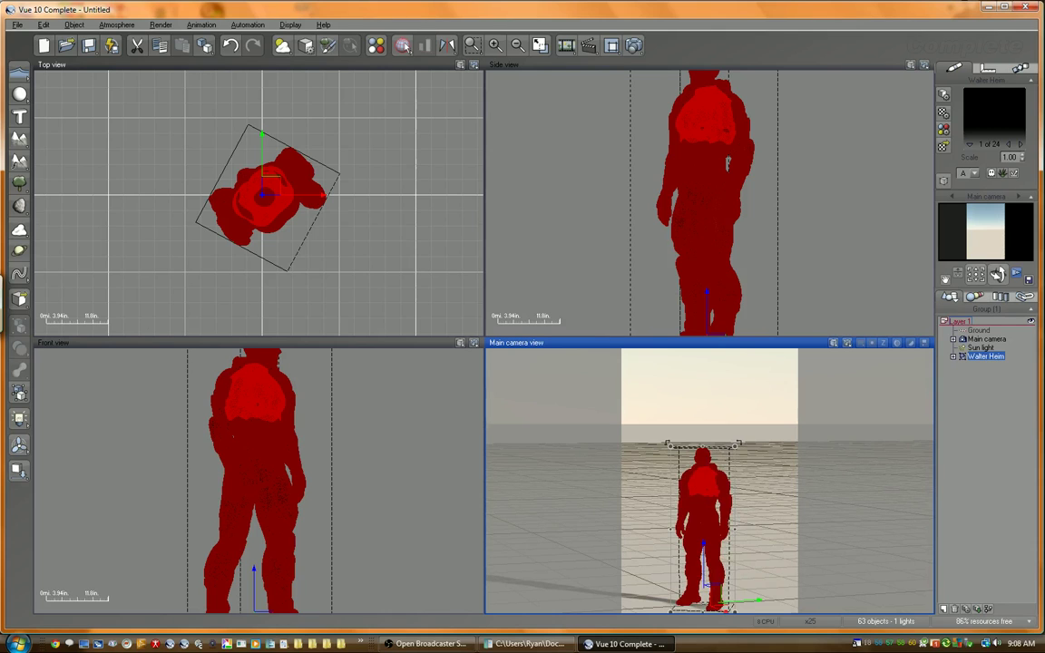
pyautogui.scroll(3, 730, 558)
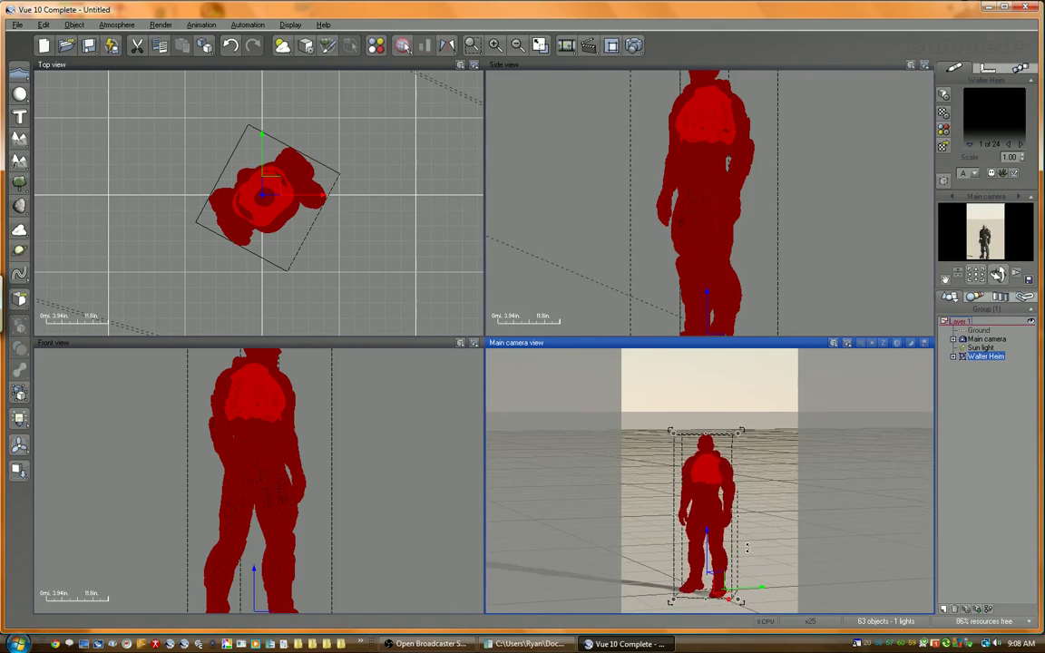
pyautogui.scroll(2, 765, 445)
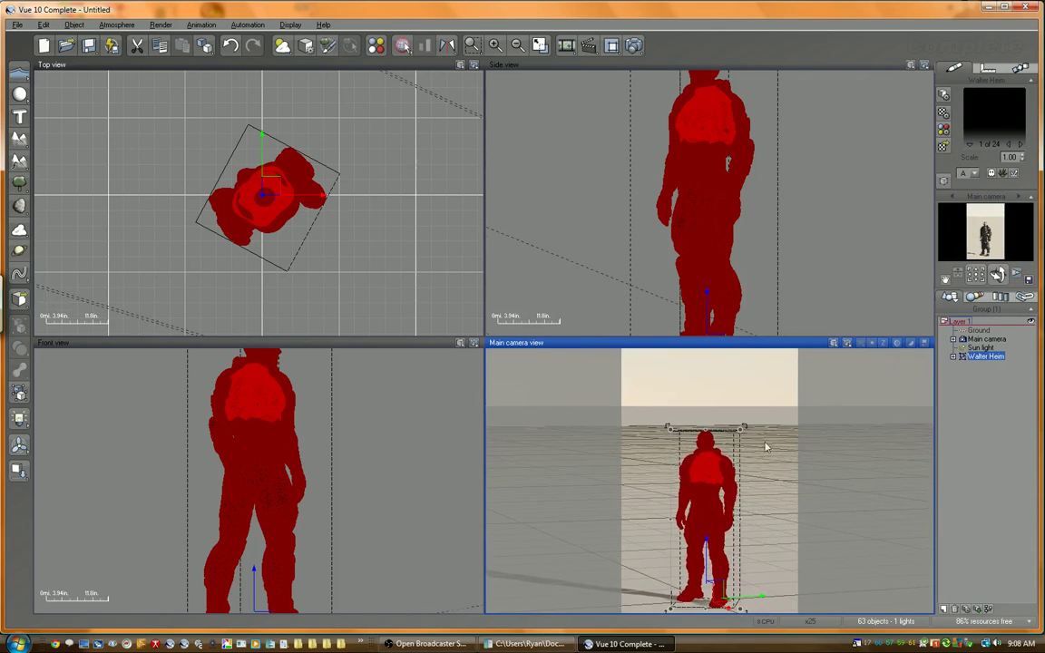
pyautogui.scroll(2, 765, 446)
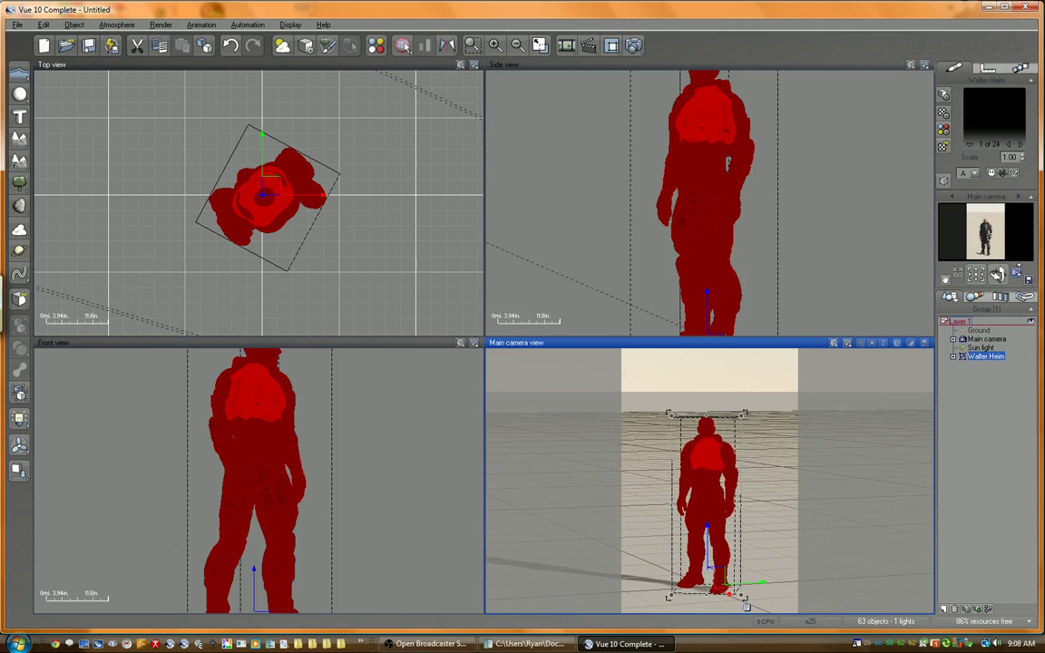
pyautogui.scroll(3, 773, 510)
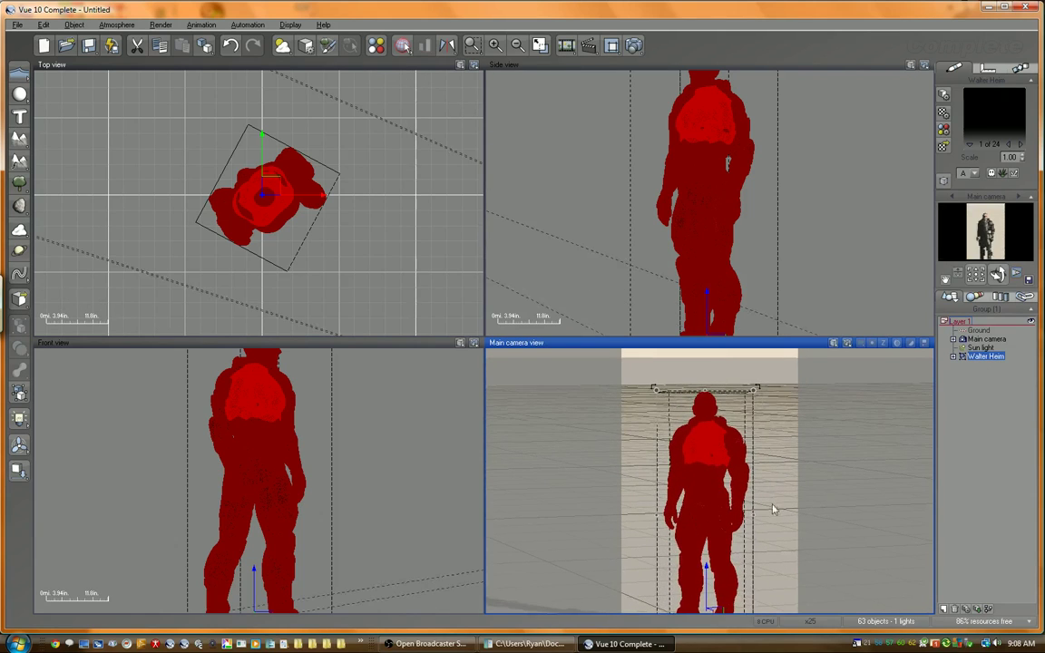
pyautogui.moveTo(774, 510); pyautogui.dragTo(763, 465, button='right')
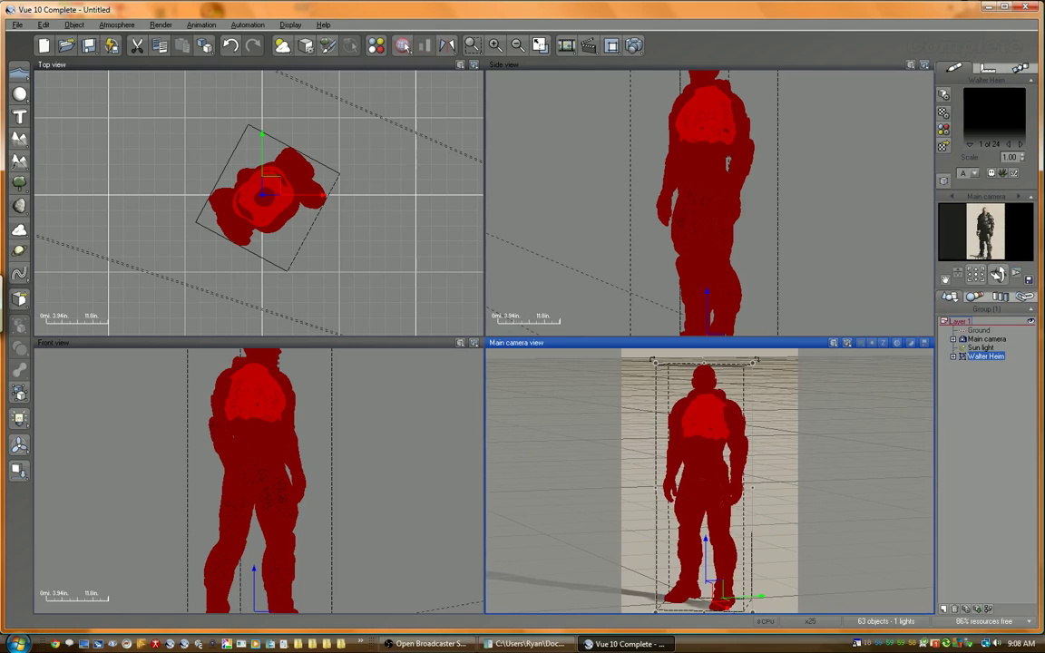
pyautogui.moveTo(997, 274); pyautogui.dragTo(997, 274)
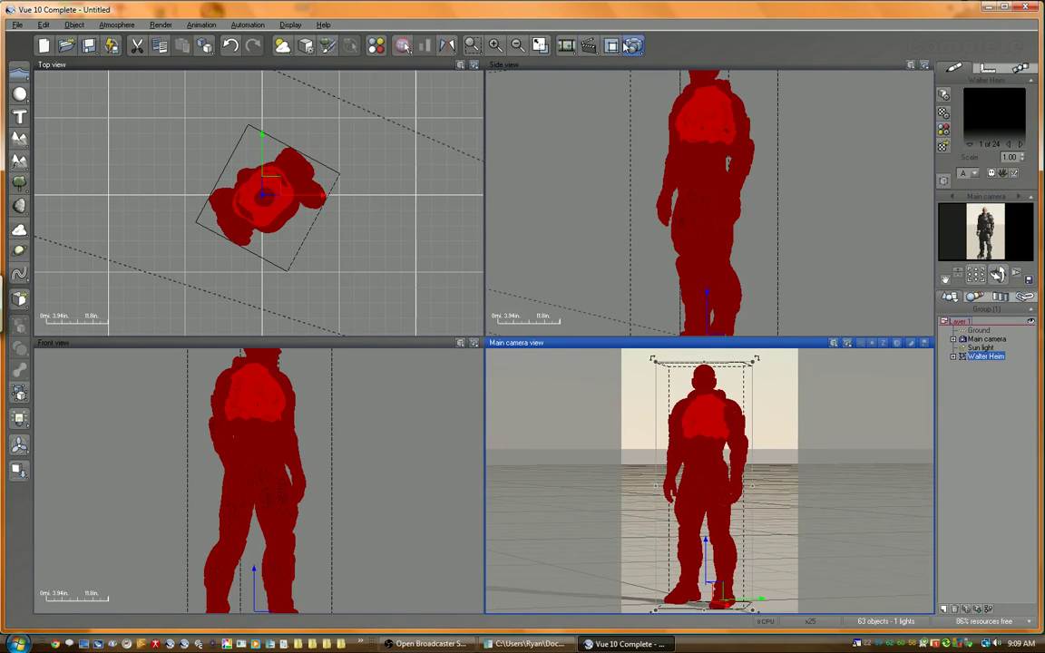
# - Render the figure to screen at Final quality with a picture size of 600 x 900 pixels, and close the finished render
pyautogui.click(566, 44)
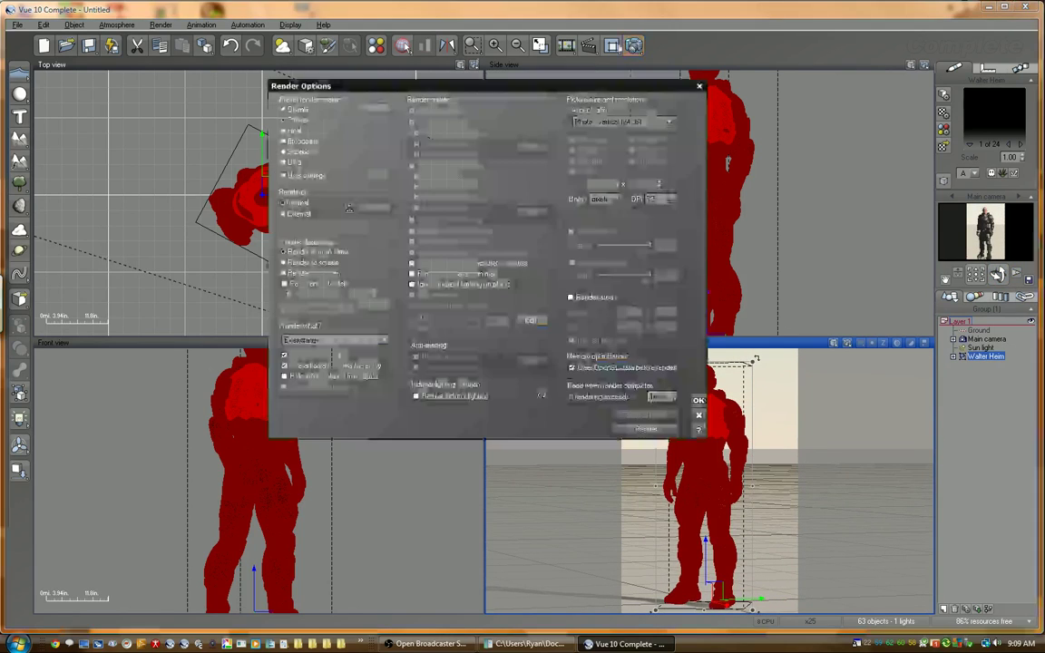
pyautogui.click(292, 132)
pyautogui.click(313, 262)
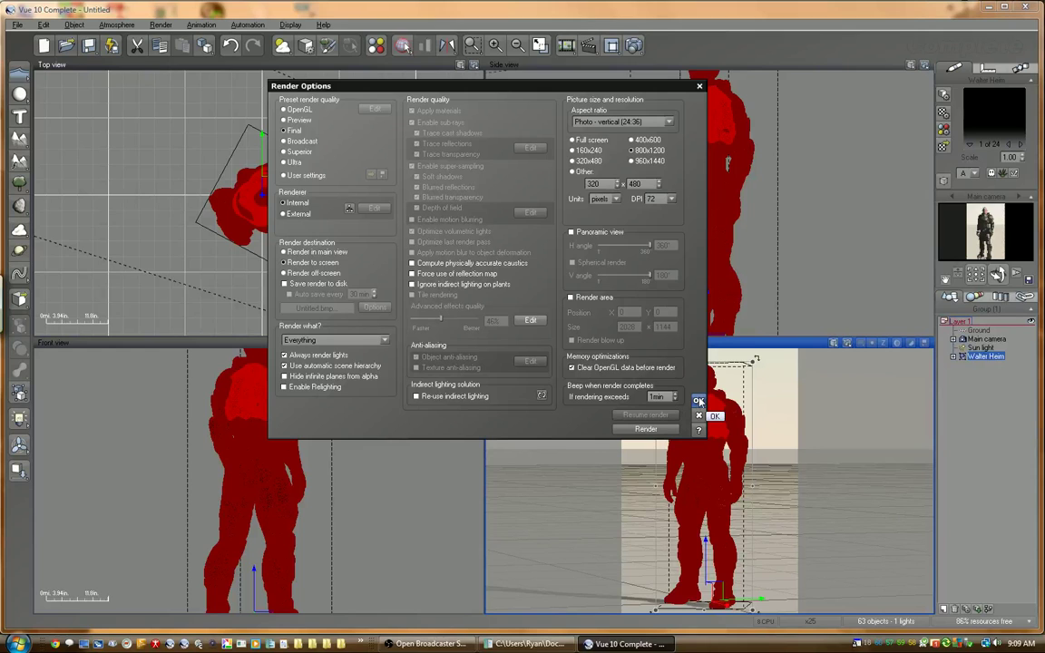
pyautogui.click(697, 399)
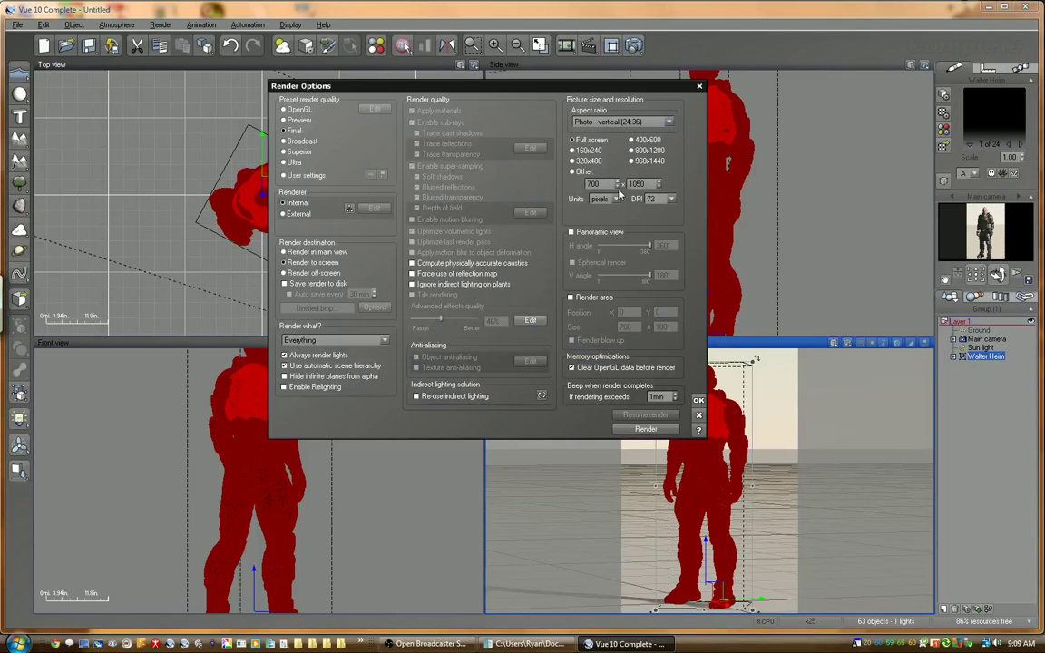
pyautogui.click(618, 186)
pyautogui.click(697, 400)
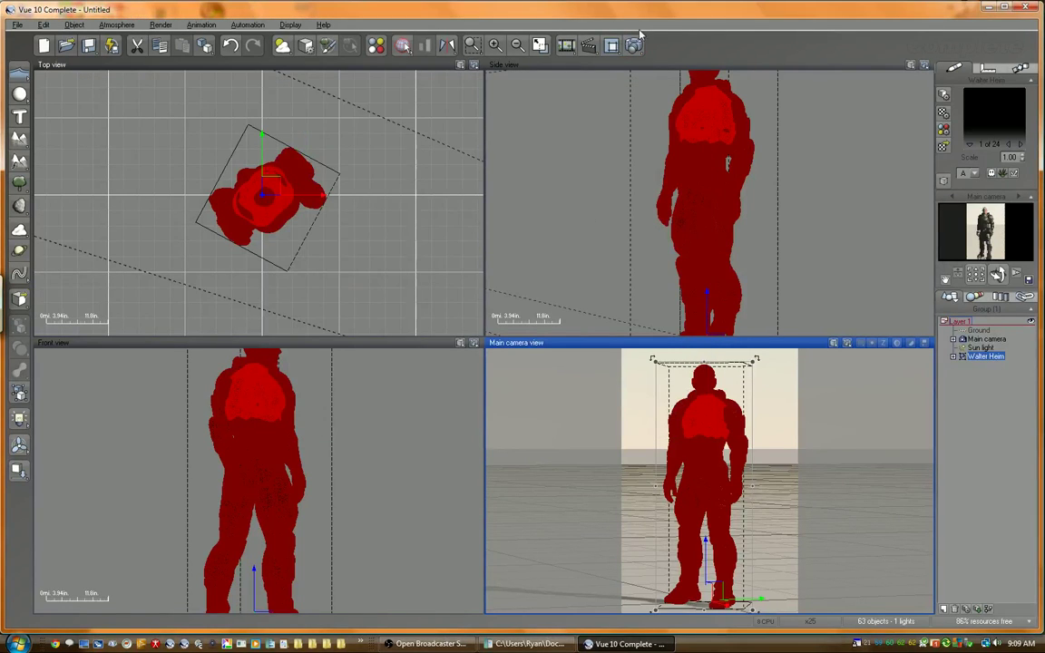
pyautogui.click(567, 45)
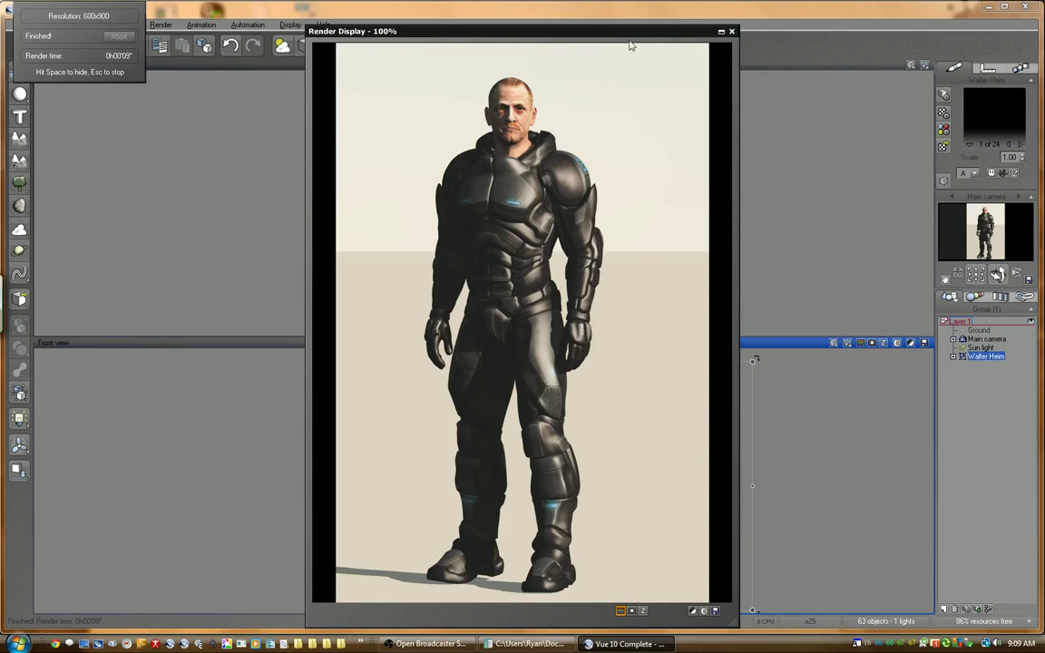
pyautogui.click(732, 32)
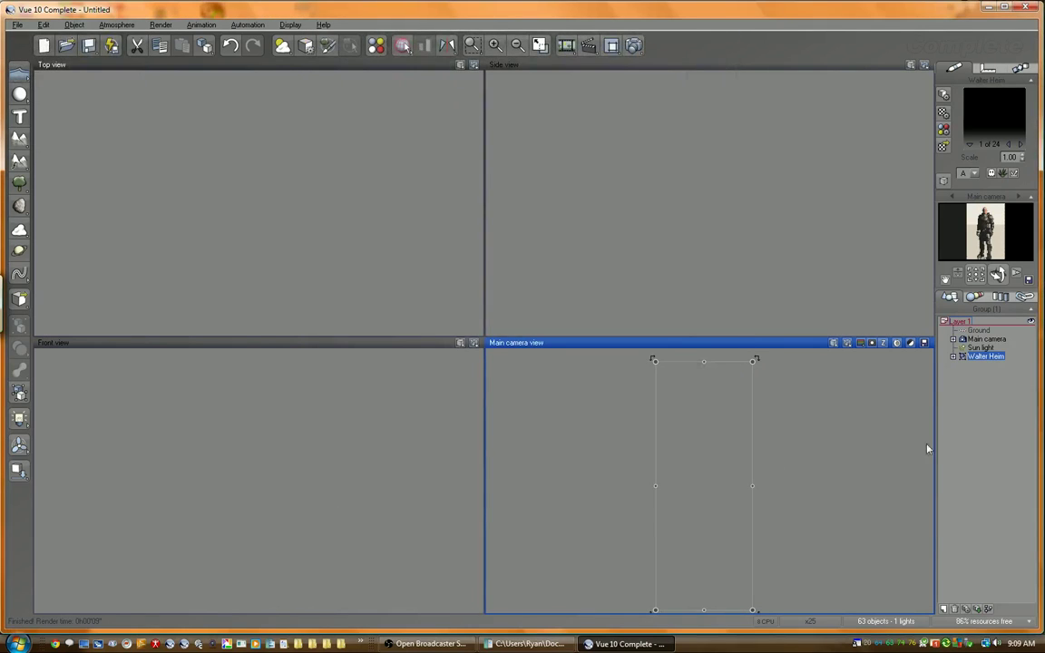
# - Expand the figure's group and inspect its Chest, rEye and lEye meshes, browsing the left eye's materials
pyautogui.click(954, 357)
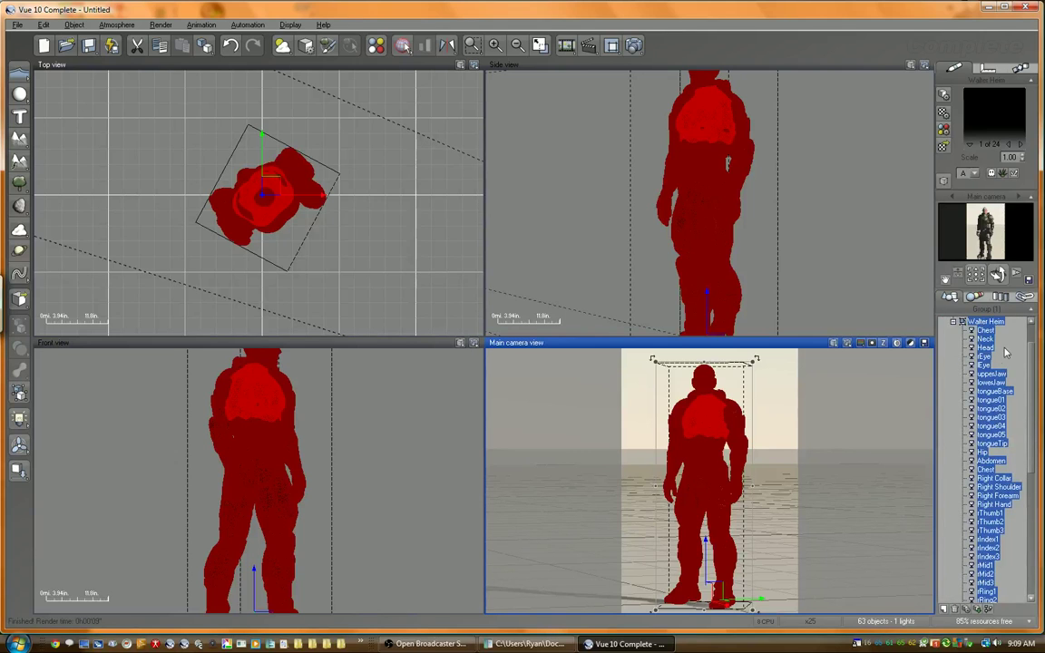
pyautogui.click(986, 331)
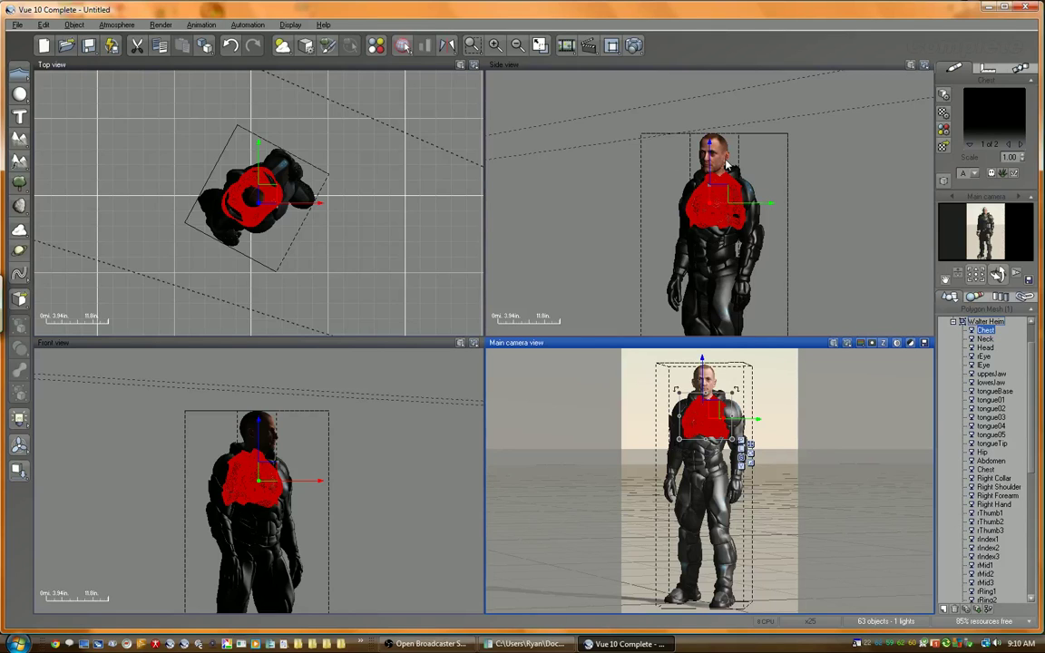
pyautogui.click(986, 357)
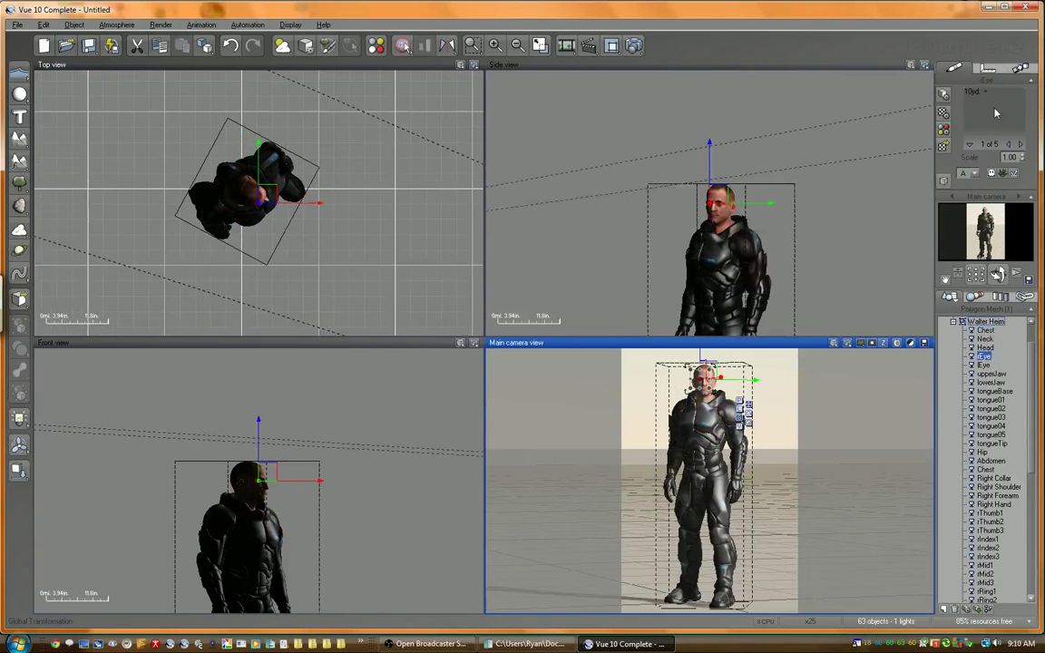
pyautogui.click(984, 365)
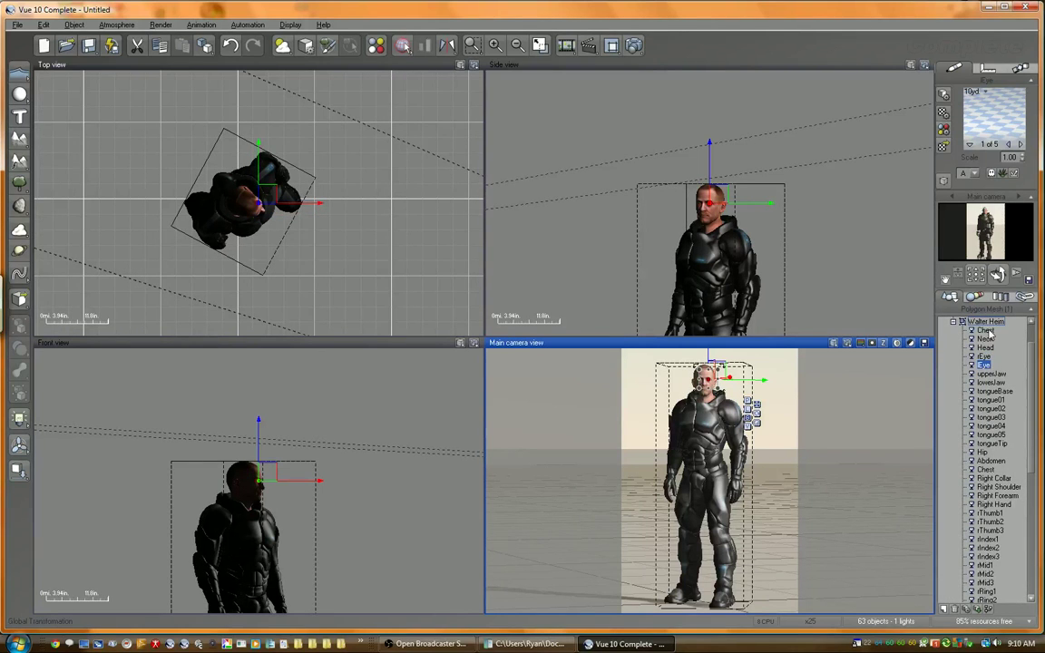
pyautogui.click(1008, 144)
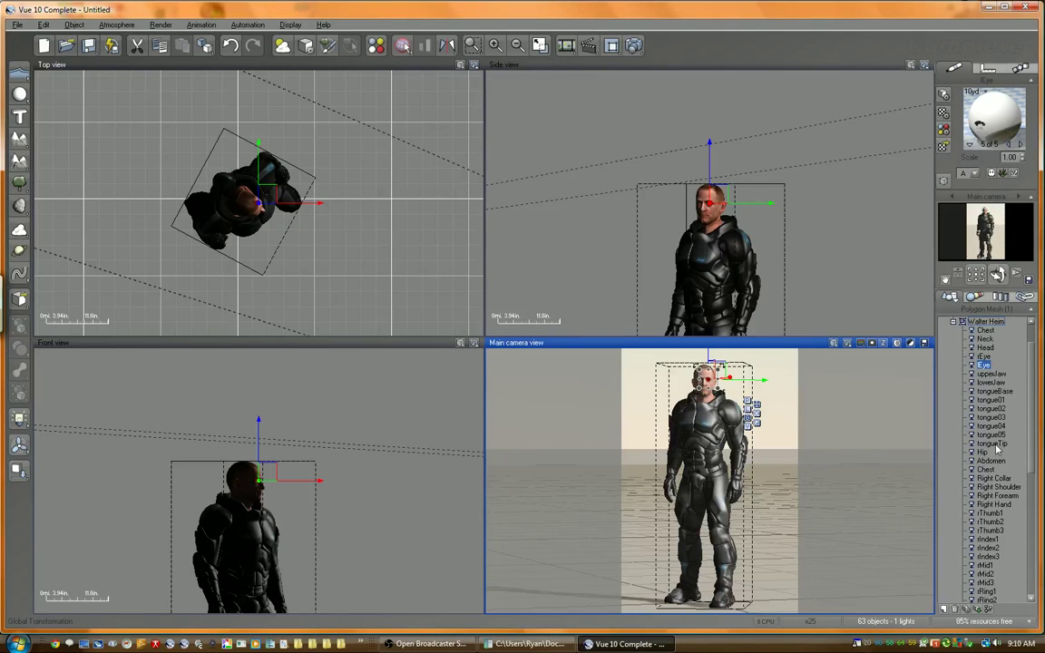
# - Delete the inner mouth meshes from upperJaw through tongueTip from the figure's group
pyautogui.click(997, 375)
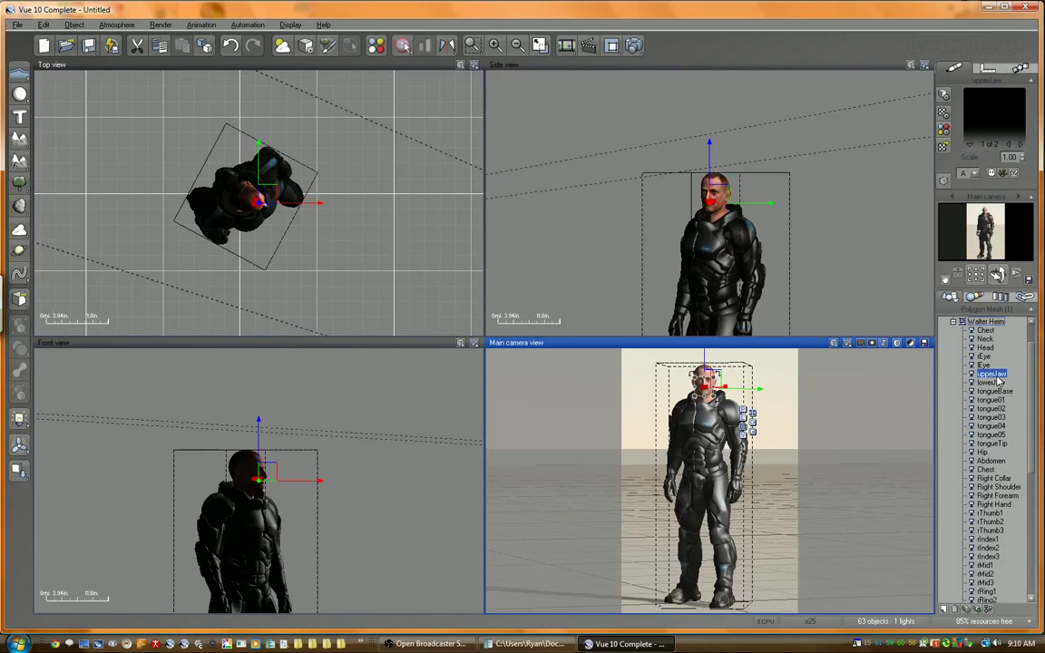
pyautogui.keyDown('shift'); pyautogui.click(992, 444); pyautogui.keyUp('shift')
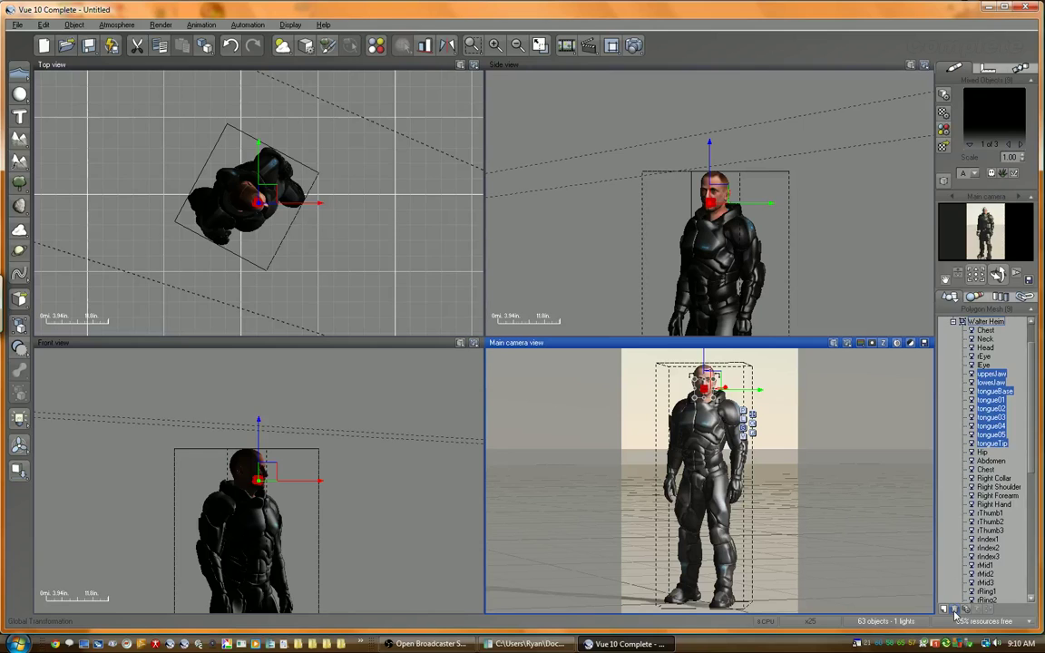
pyautogui.click(954, 611)
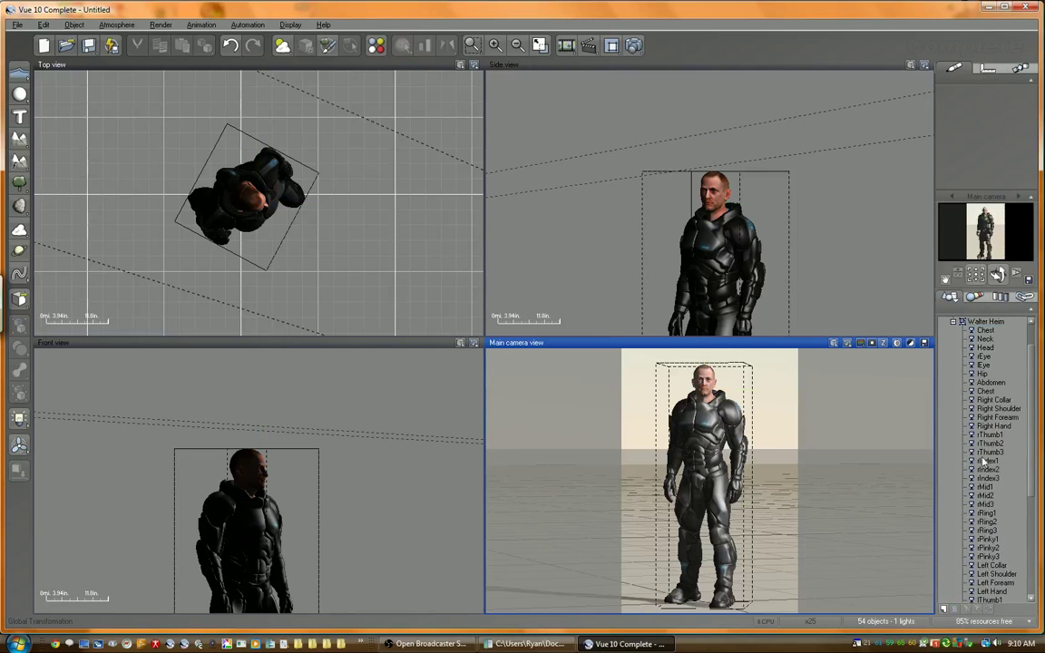
# - Group the uppermost Chest mesh with Neck, Head, rEye and lEye, accepting the loss of their links
pyautogui.click(984, 365)
pyautogui.keyDown('shift'); pyautogui.click(986, 332); pyautogui.keyUp('shift')
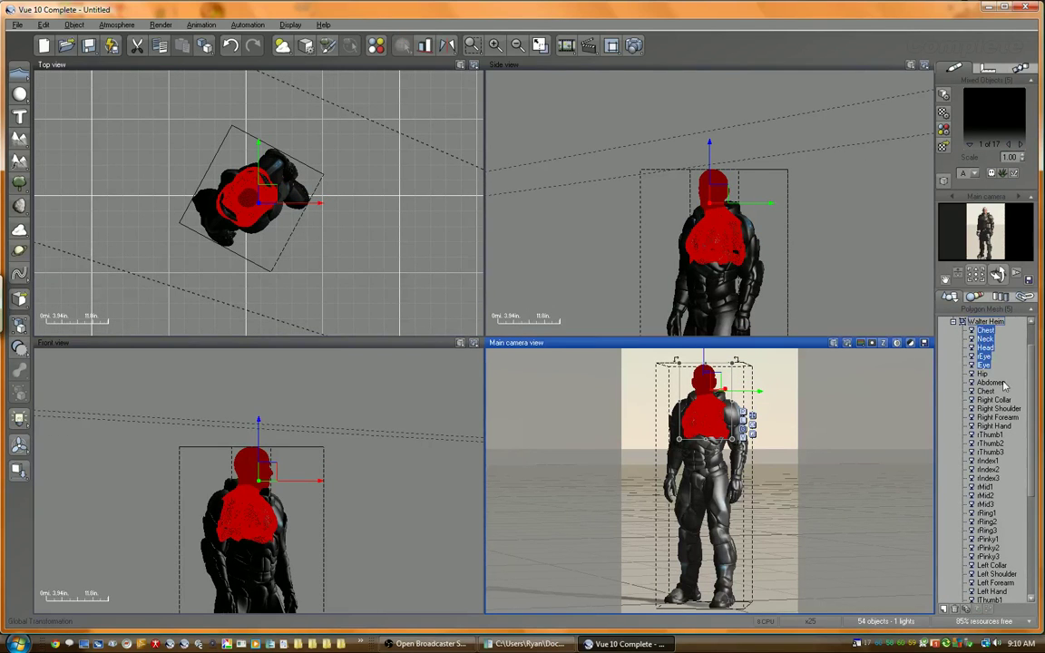
pyautogui.click(988, 331)
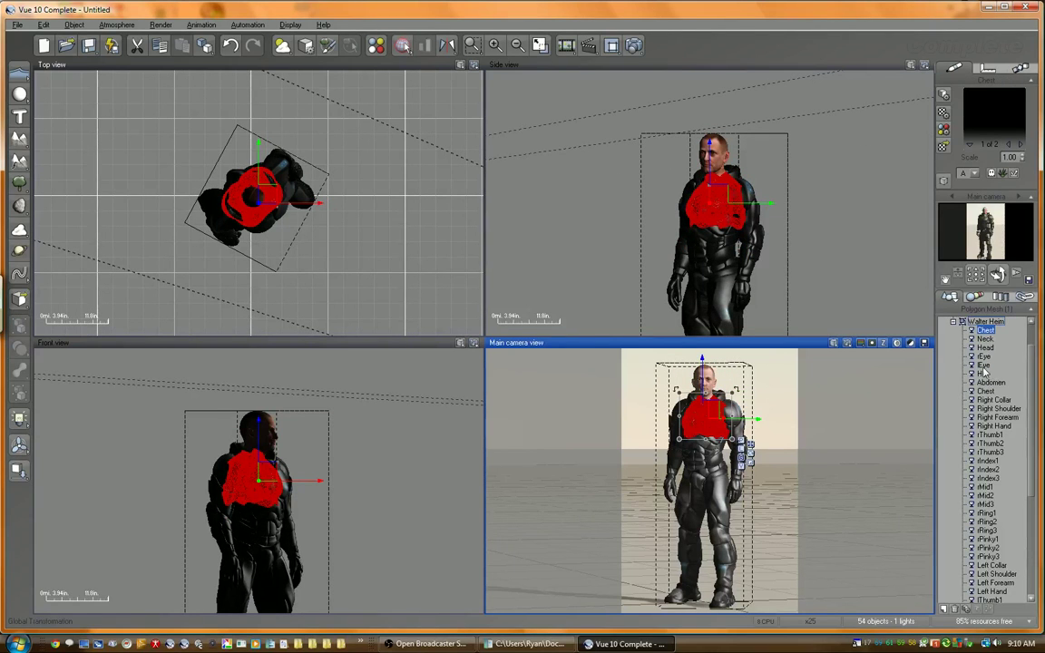
pyautogui.keyDown('shift'); pyautogui.click(984, 366); pyautogui.keyUp('shift')
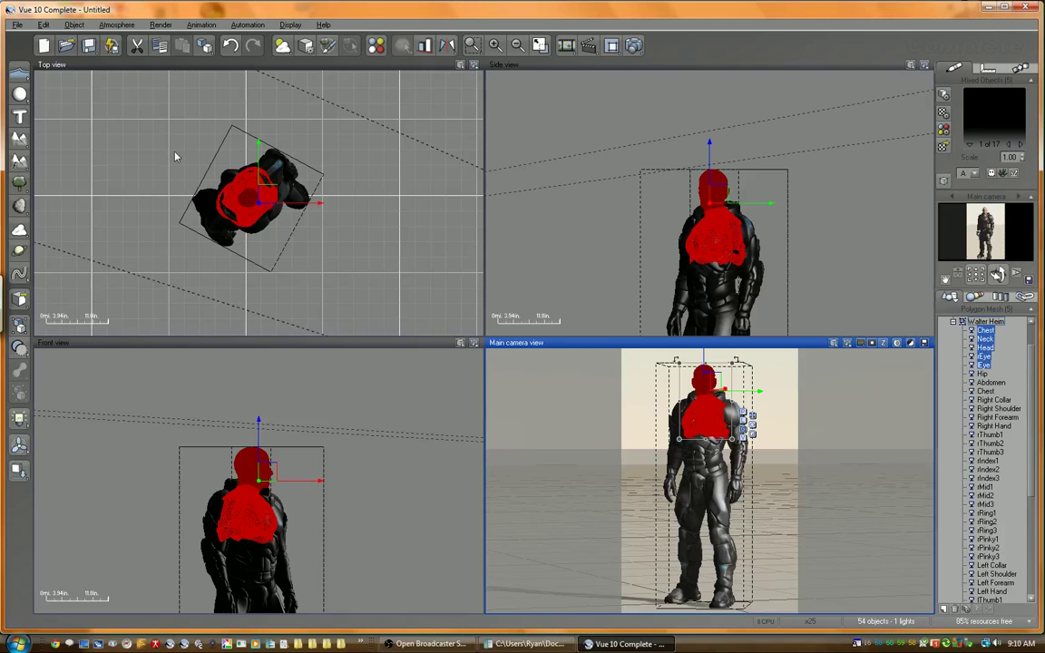
pyautogui.click(74, 24)
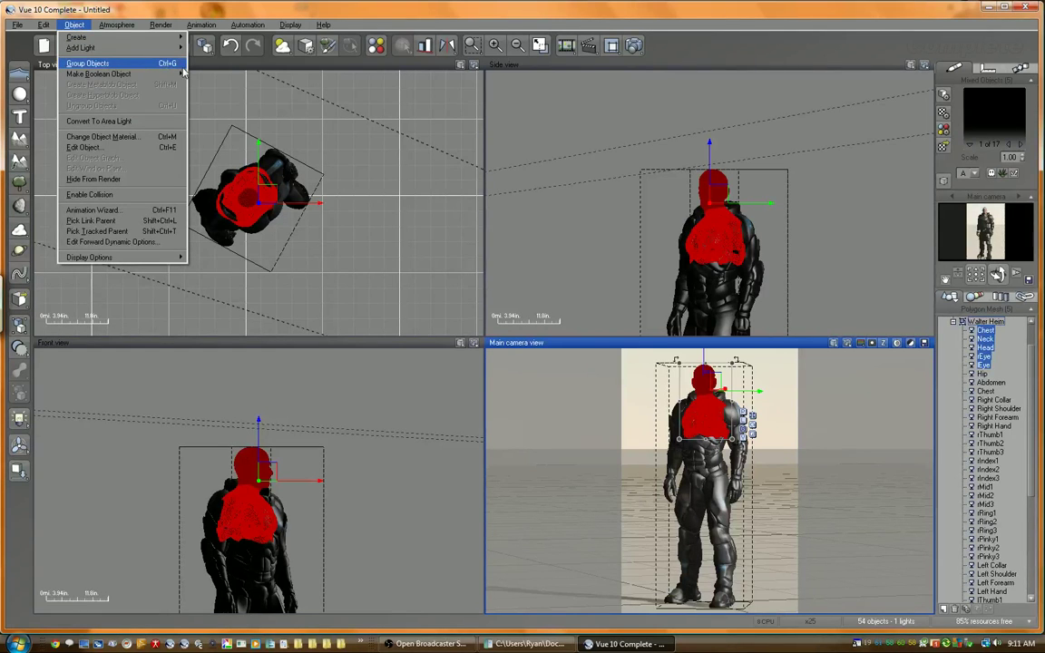
pyautogui.click(169, 65)
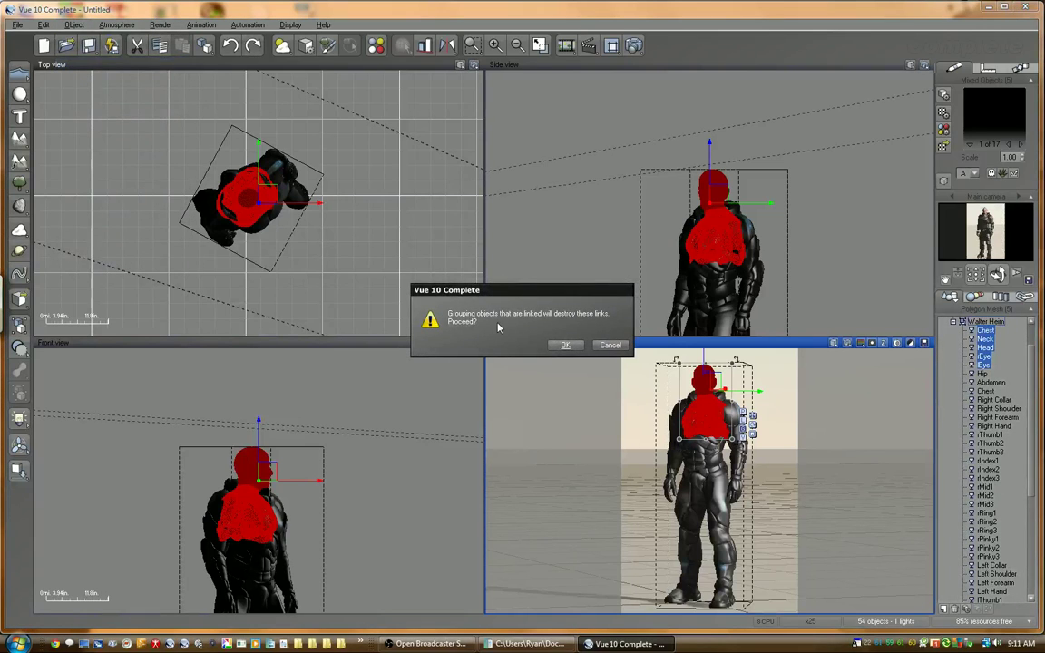
pyautogui.click(564, 345)
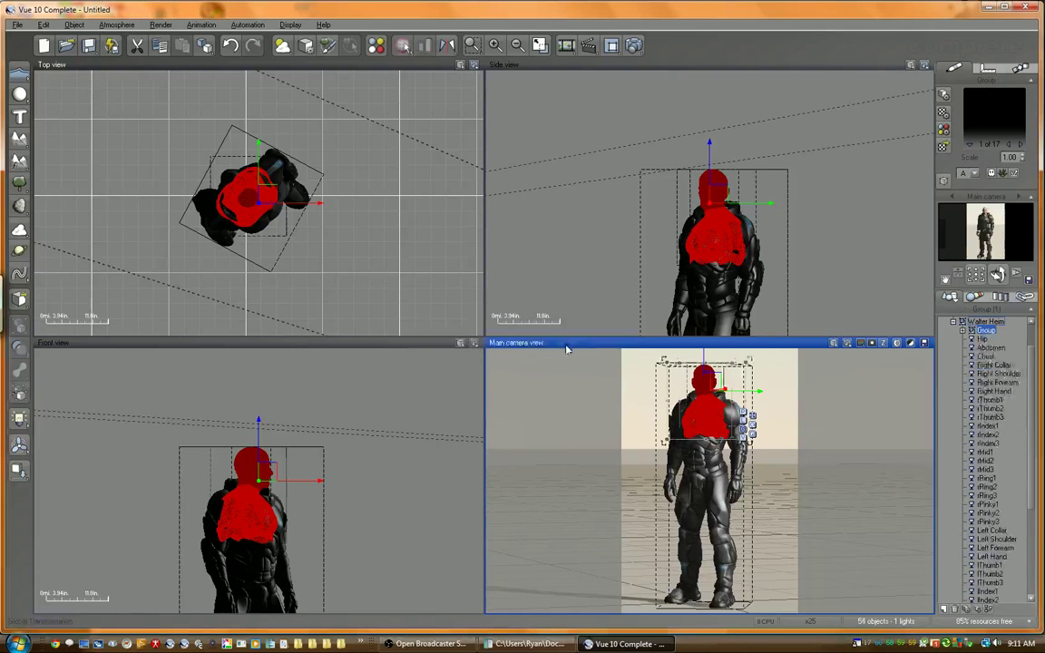
# - Rename the new group of head and chest meshes as Skin
pyautogui.click(987, 331)
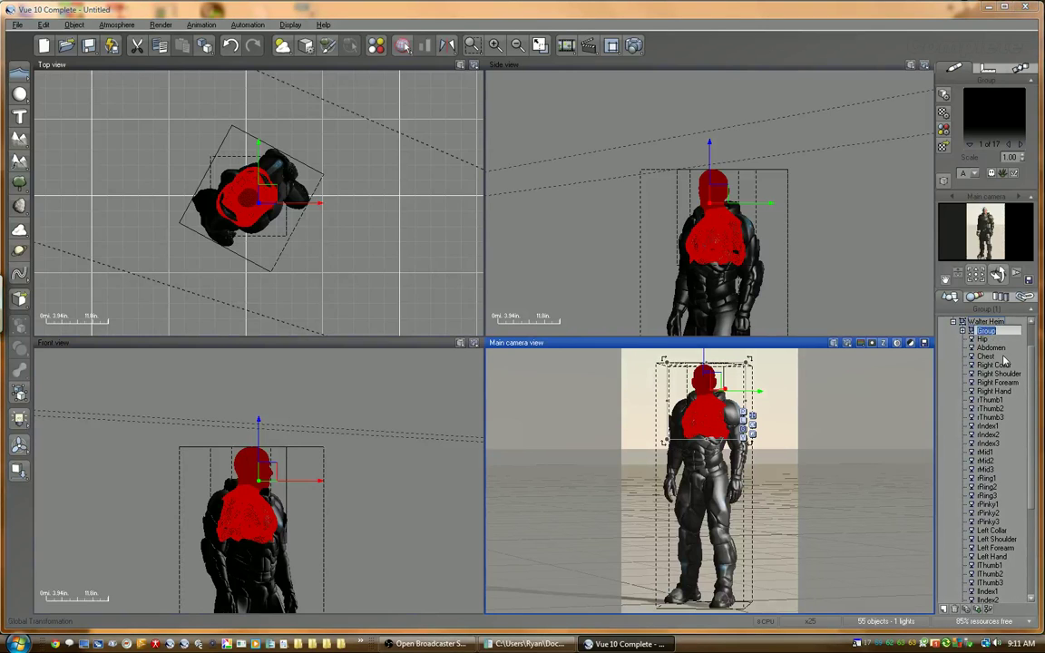
pyautogui.write('Skin')
pyautogui.press('Return')
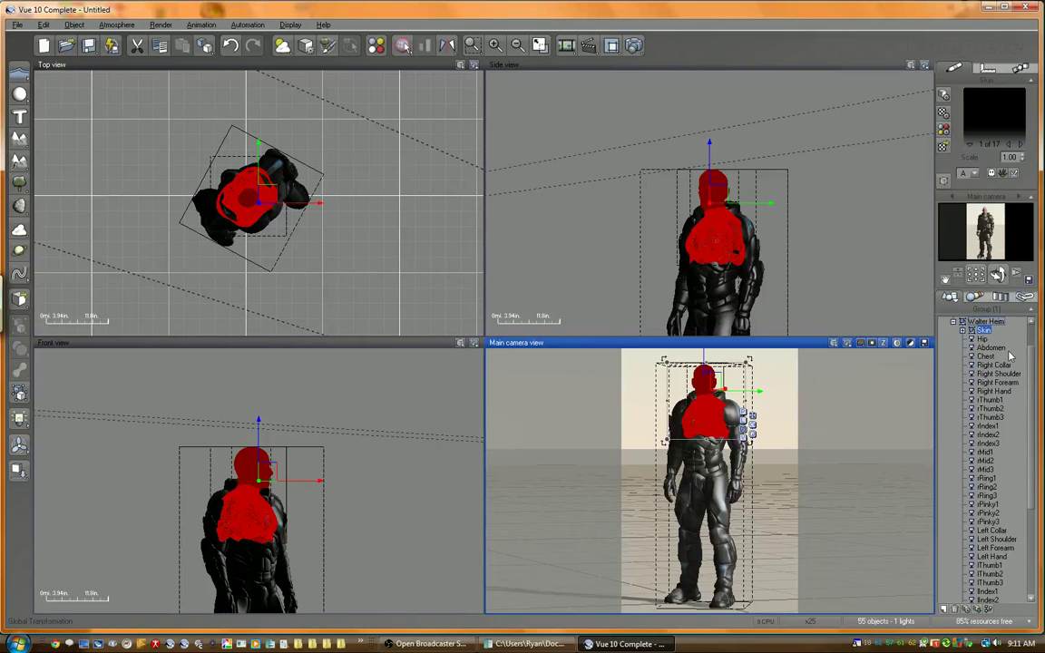
# - Group all remaining body meshes from Hip through Left Foot, accepting the loss of their links
pyautogui.press('Down')
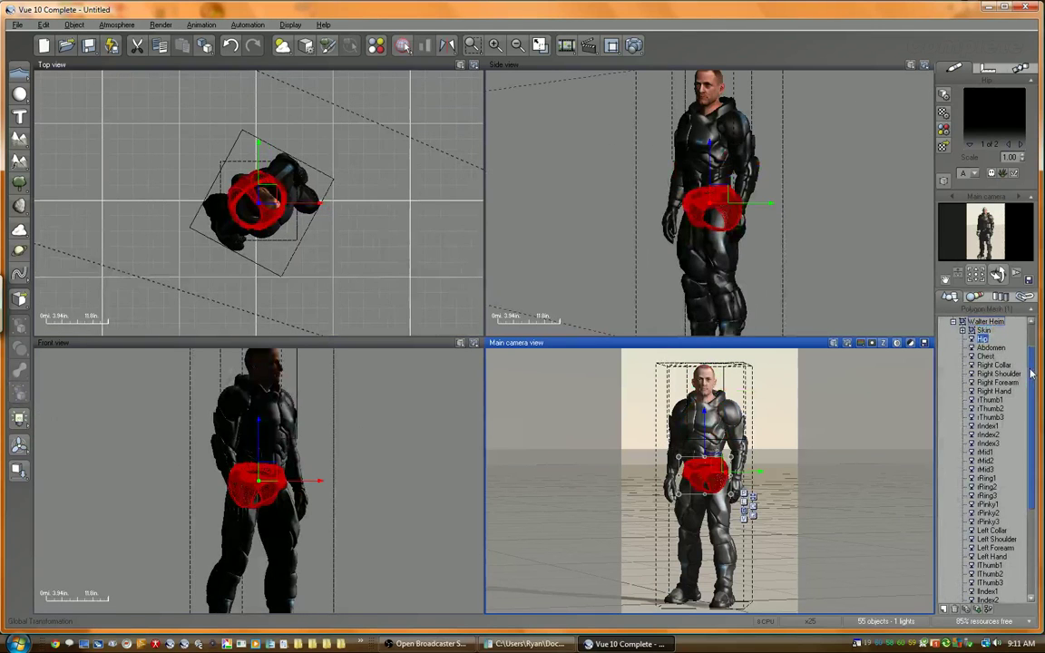
pyautogui.scroll(-5, 1037, 481)
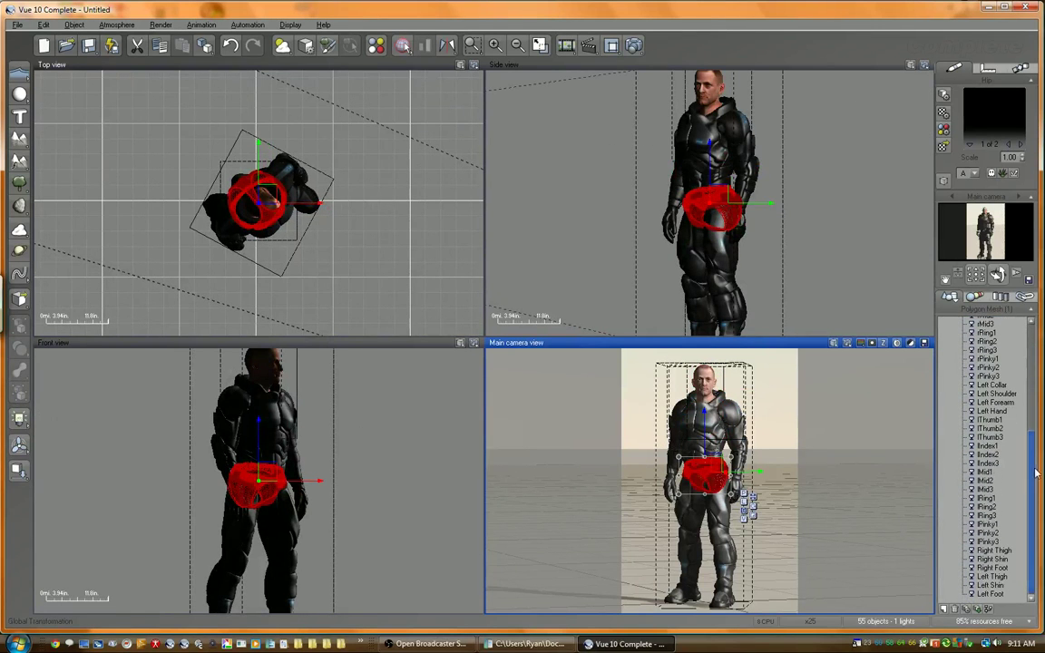
pyautogui.scroll(5, 1034, 474)
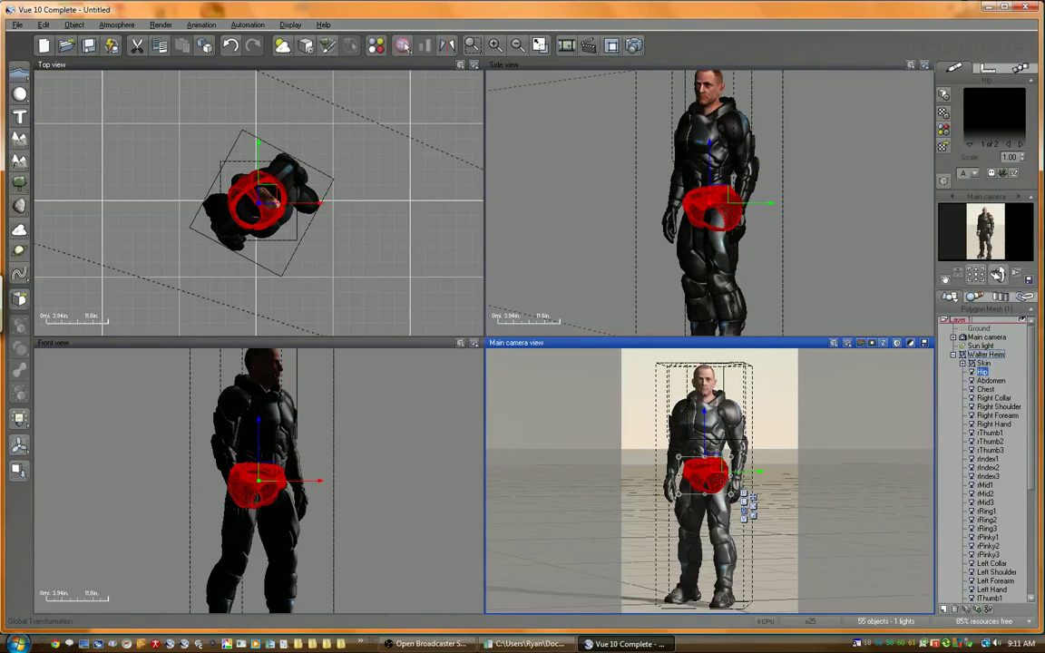
pyautogui.scroll(-5, 993, 462)
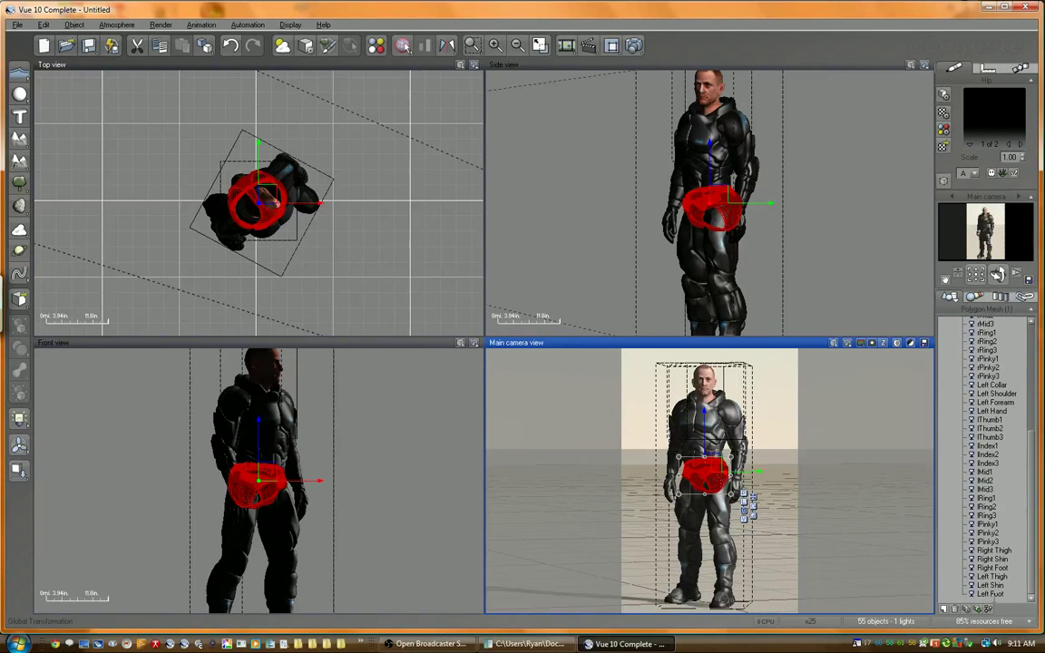
pyautogui.keyDown('shift'); pyautogui.click(990, 594); pyautogui.keyUp('shift')
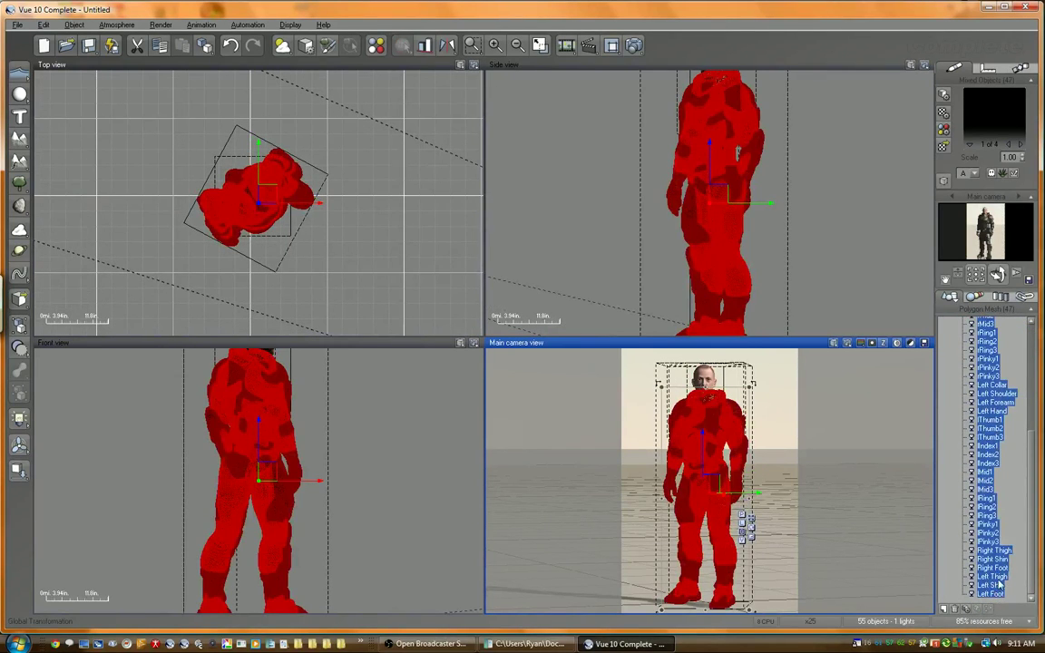
pyautogui.hotkey('ctrl', 'g')
pyautogui.click(513, 312)
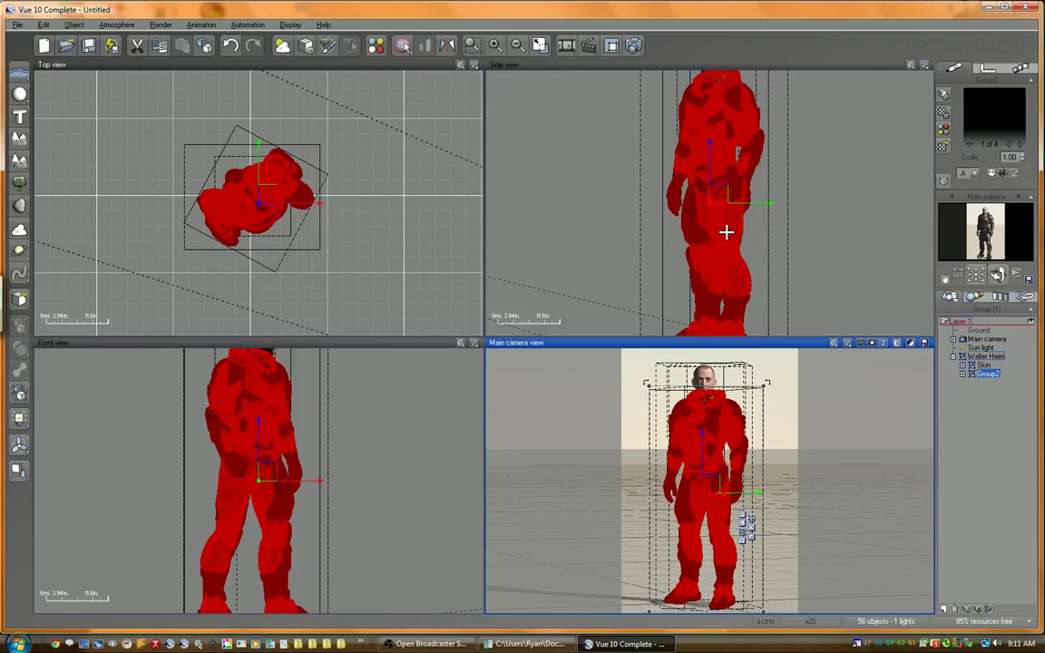
# - Rename the group of remaining body meshes as Suit and deselect it
pyautogui.click(989, 409)
pyautogui.click(988, 374)
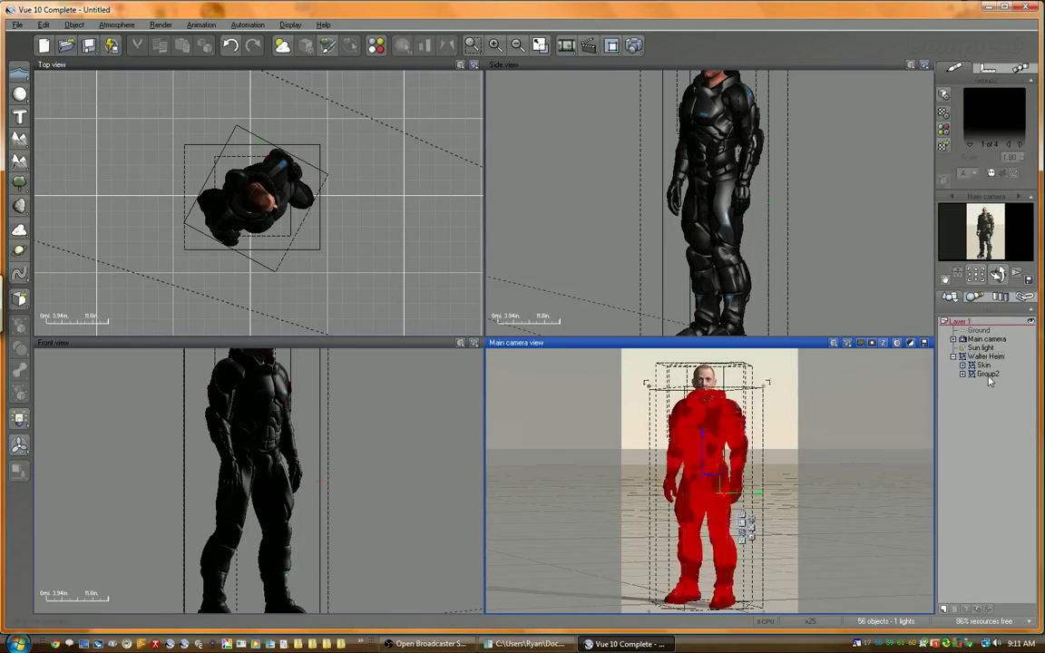
pyautogui.click(989, 374)
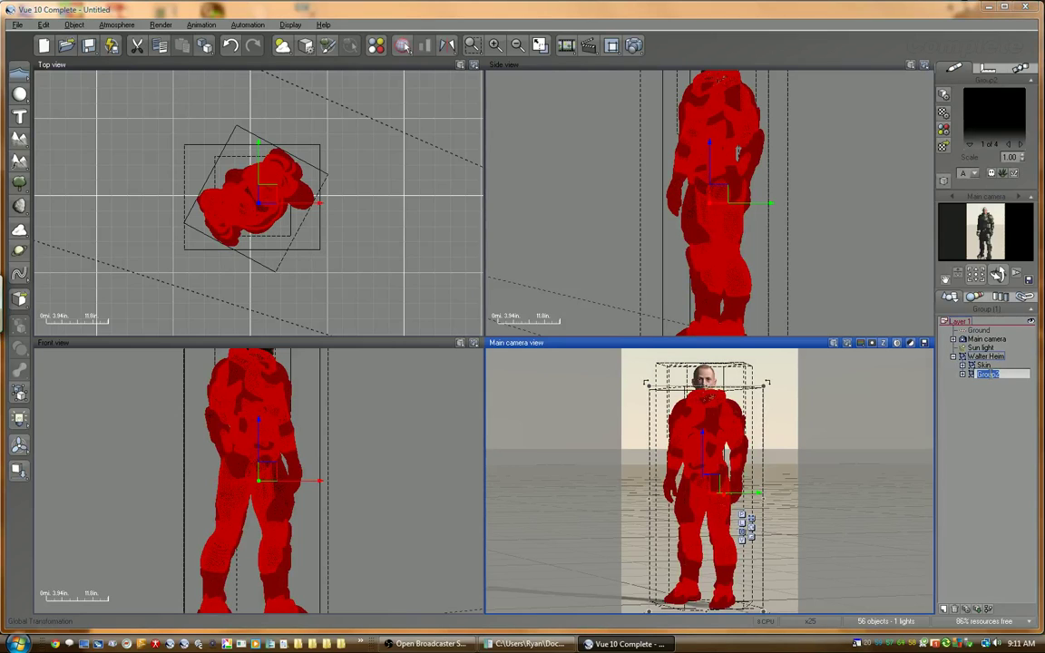
pyautogui.write('Suit')
pyautogui.press('Return')
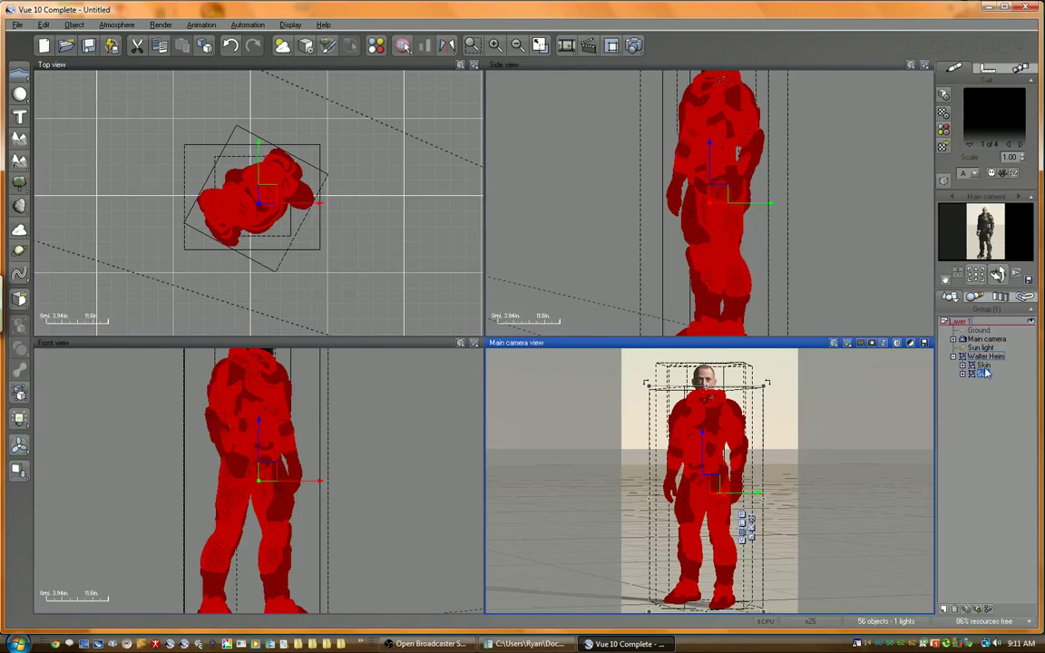
pyautogui.click(973, 385)
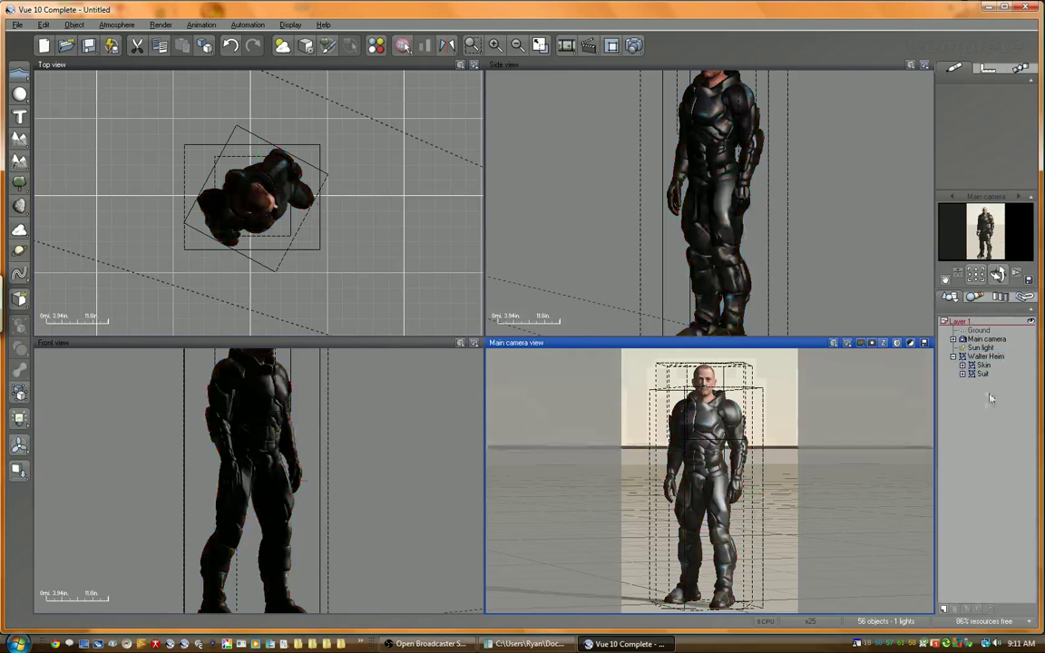
# - Edit all materials of the whole figure together, setting the highlight global intensity and highlight global size to 0%
pyautogui.click(727, 419)
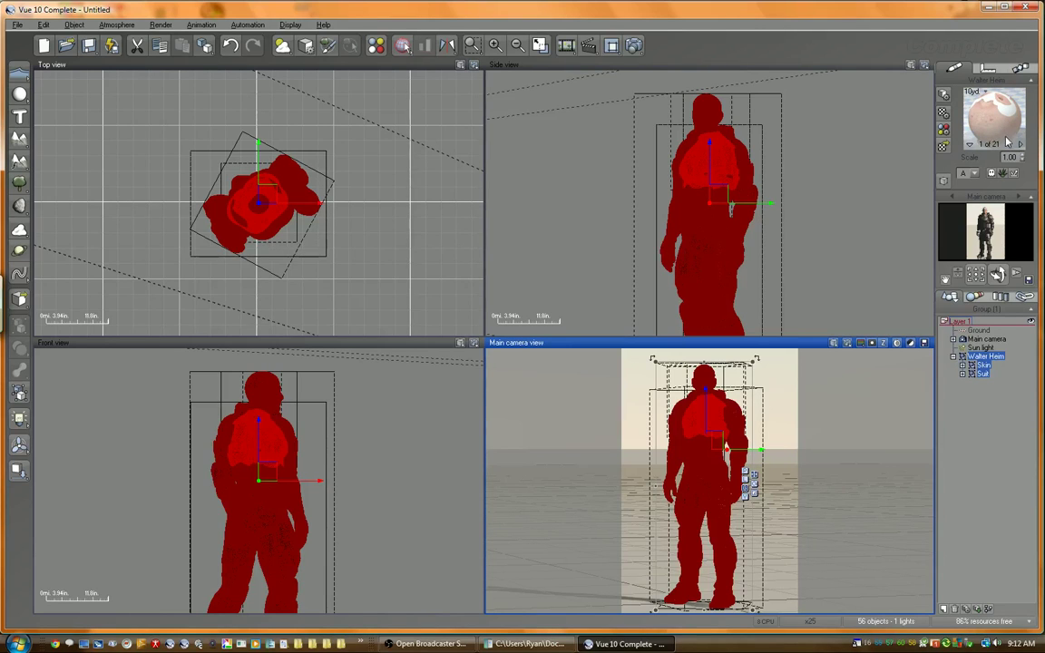
pyautogui.rightClick(984, 118)
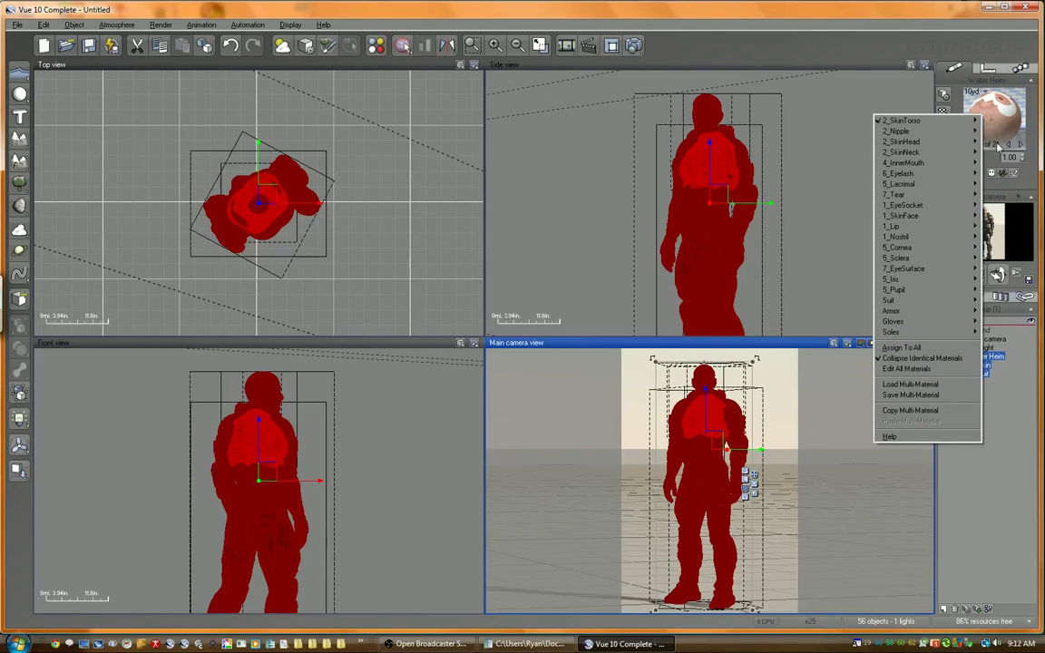
pyautogui.click(911, 370)
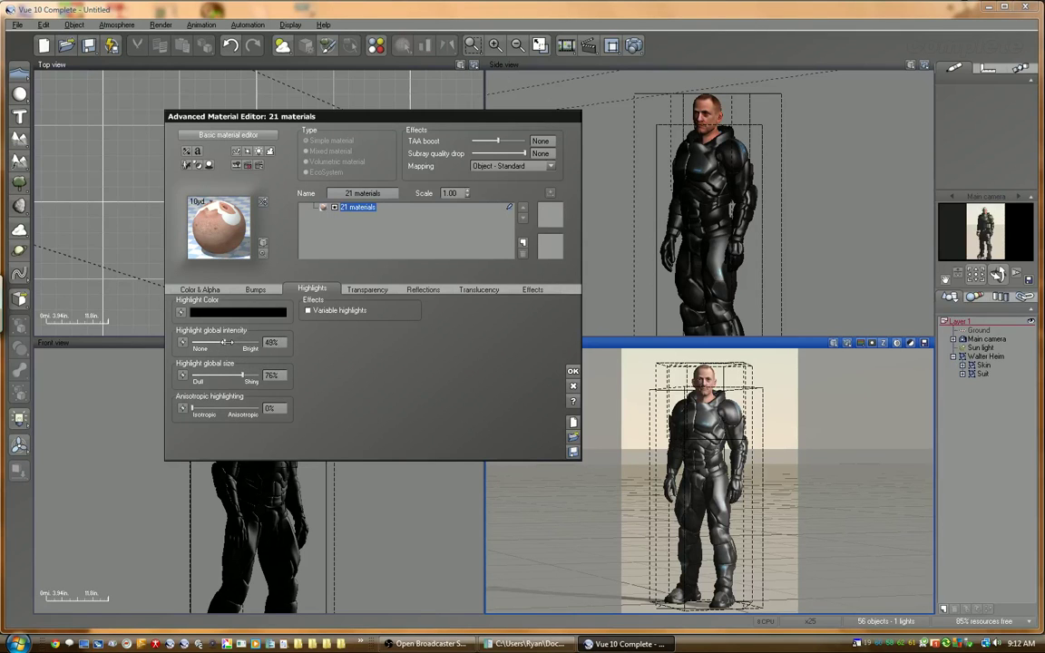
pyautogui.moveTo(226, 342); pyautogui.dragTo(191, 342)
pyautogui.moveTo(243, 375); pyautogui.dragTo(193, 379)
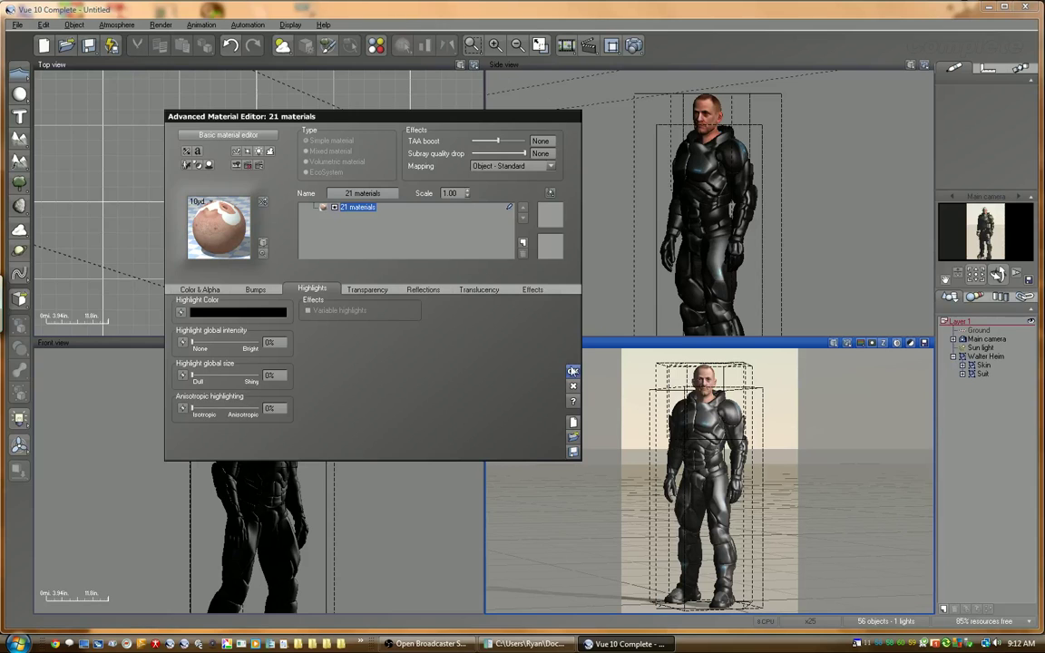
pyautogui.click(573, 373)
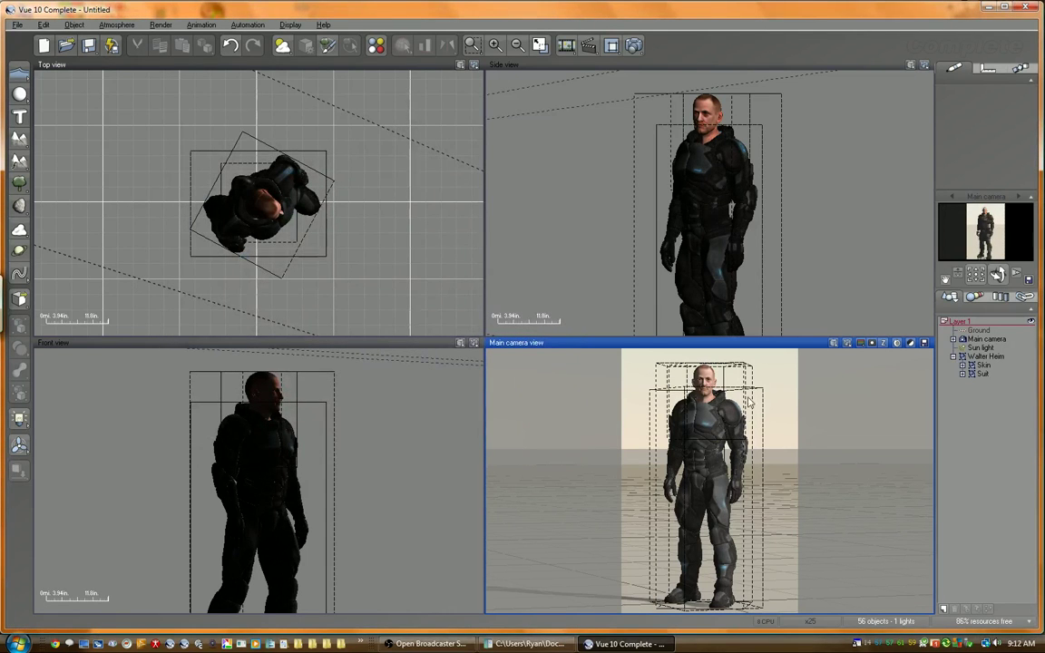
# - Review the previous render together with the stacked renders, and close the render display
pyautogui.click(862, 344)
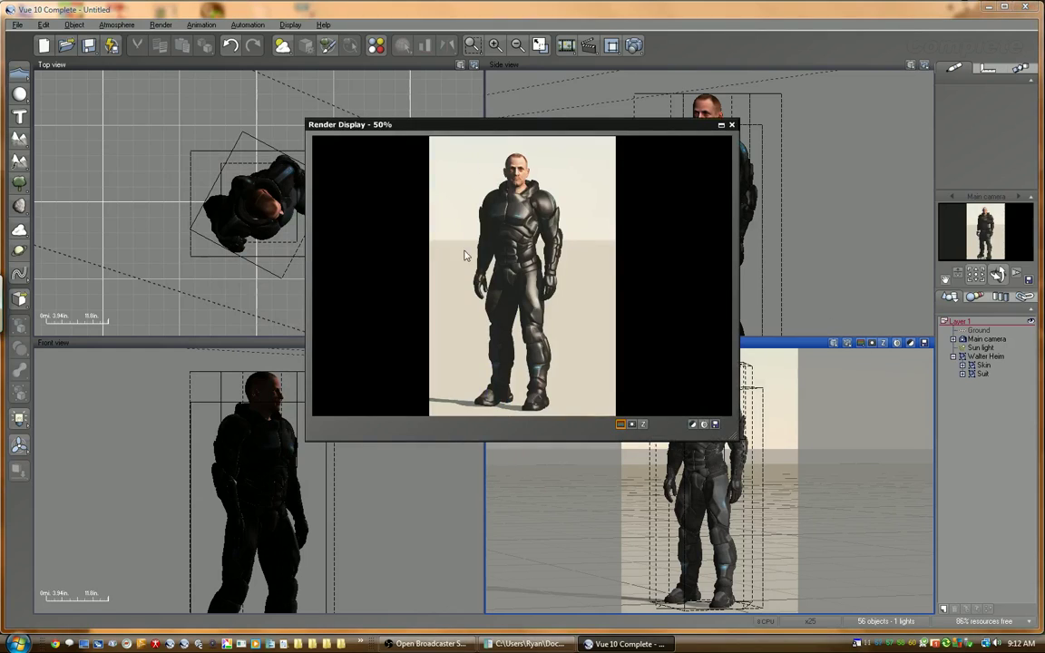
pyautogui.click(721, 125)
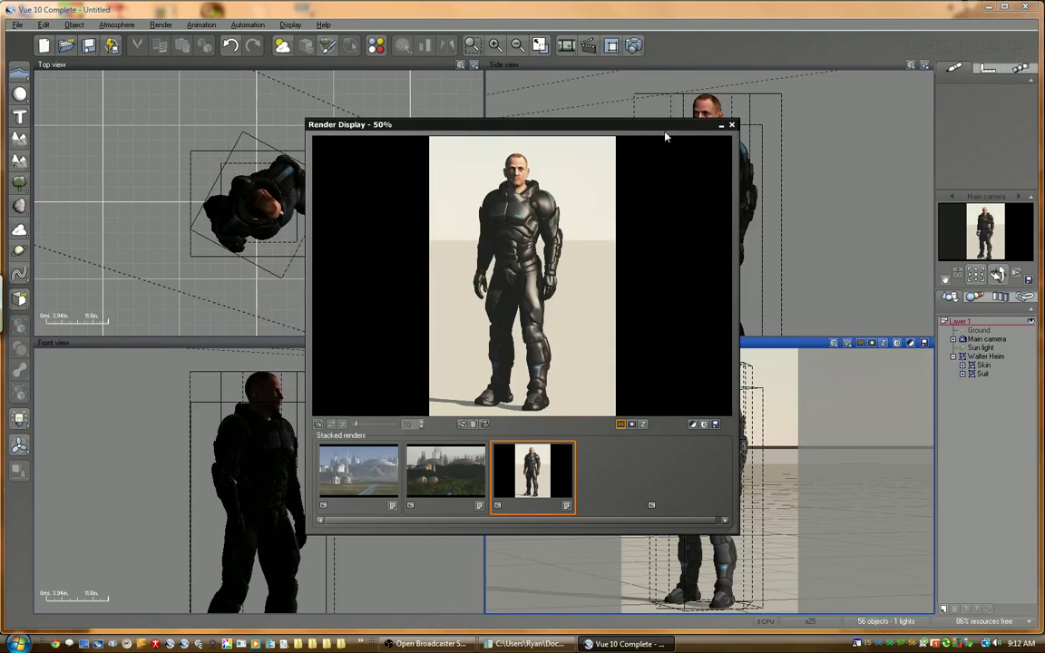
pyautogui.click(732, 126)
# - Render the figure again with the dulled materials and compare it with the earlier stacked render
pyautogui.click(569, 45)
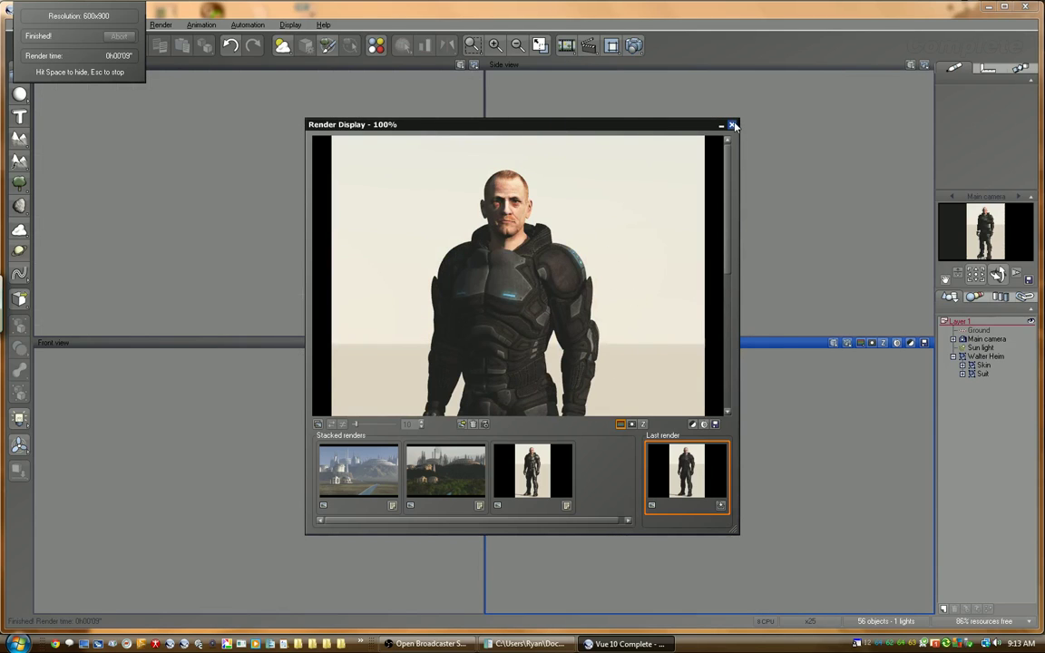
pyautogui.click(539, 497)
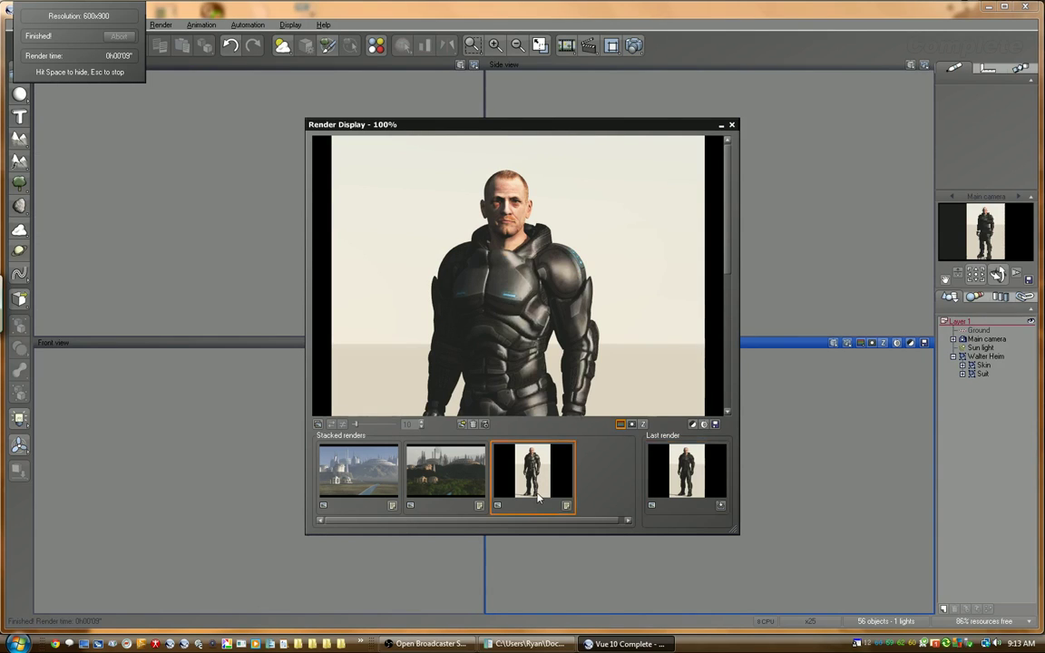
# - Compare the last render with the earlier stacked render of the figure, alternating between them to judge the change in suit shine
pyautogui.click(677, 482)
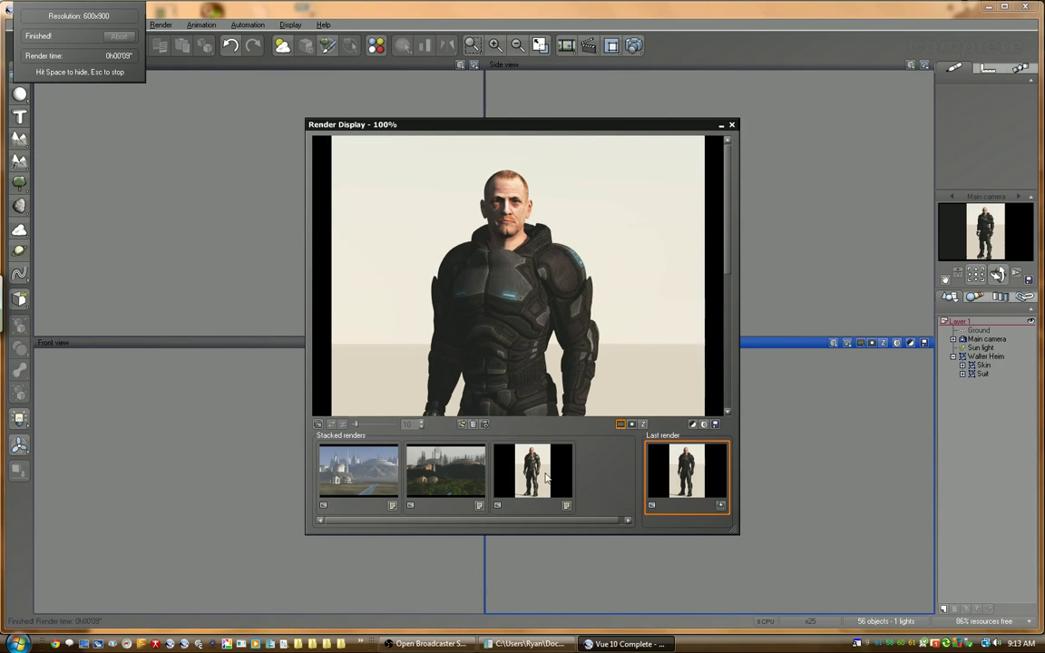
pyautogui.click(545, 478)
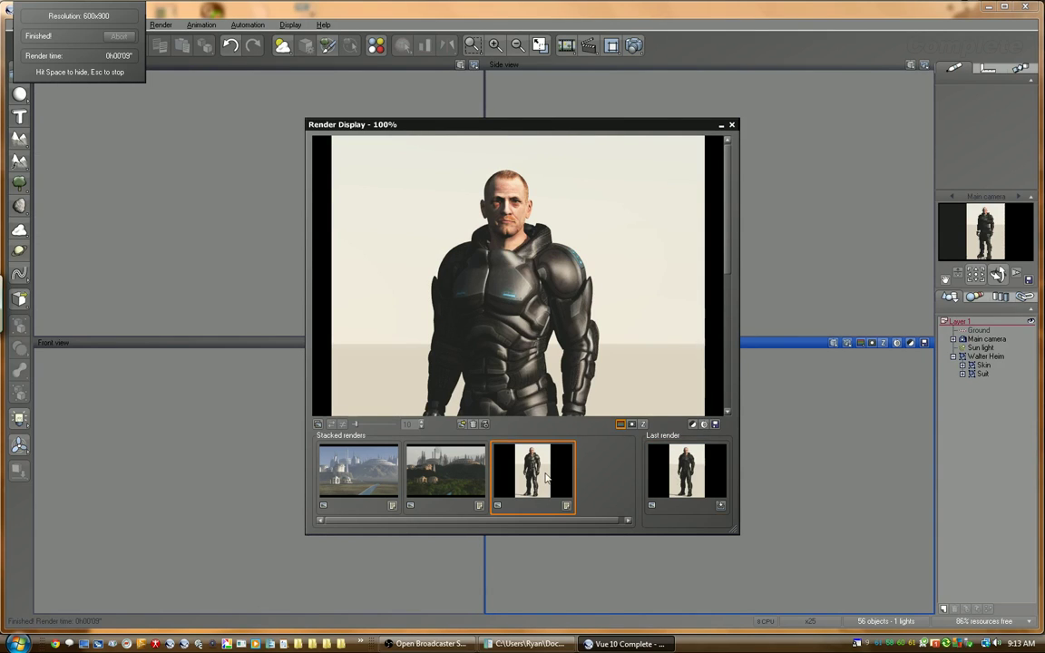
pyautogui.click(693, 468)
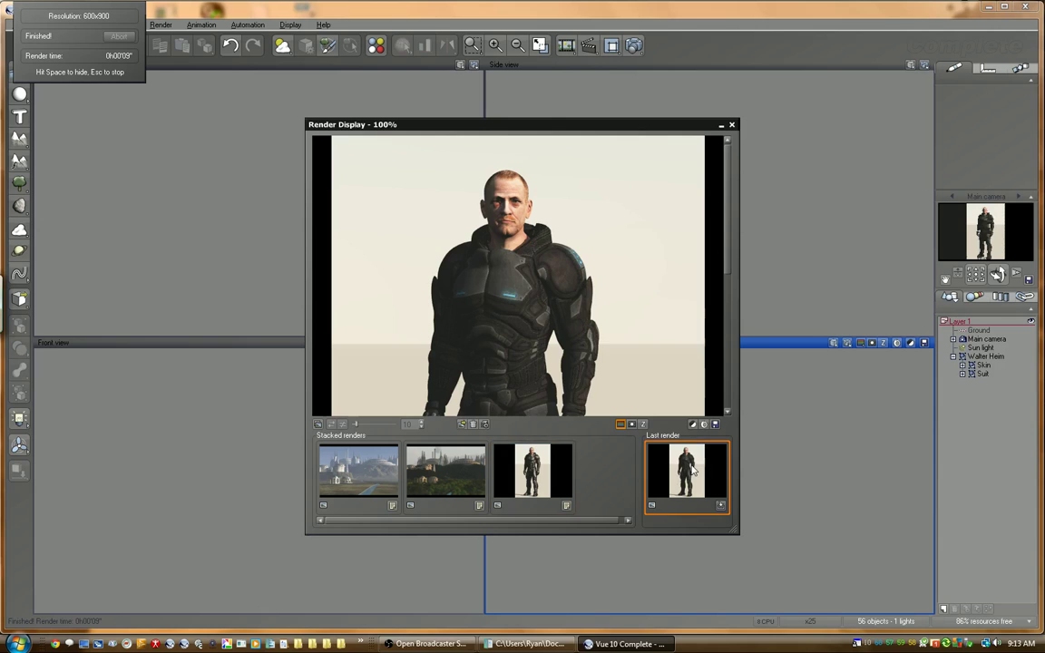
pyautogui.click(564, 478)
pyautogui.click(696, 473)
pyautogui.click(544, 478)
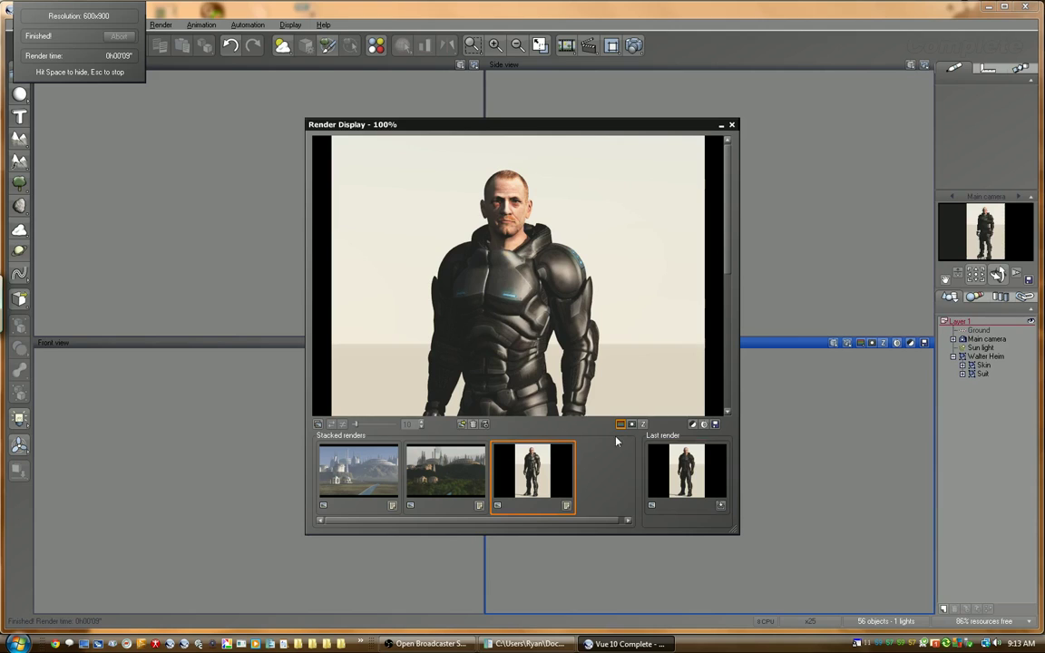
pyautogui.click(687, 469)
pyautogui.click(533, 471)
pyautogui.click(648, 476)
pyautogui.click(533, 471)
# - Add the last render to the stacked renders, compare it with the earlier figure render, and close the render display
pyautogui.click(702, 508)
pyautogui.click(720, 506)
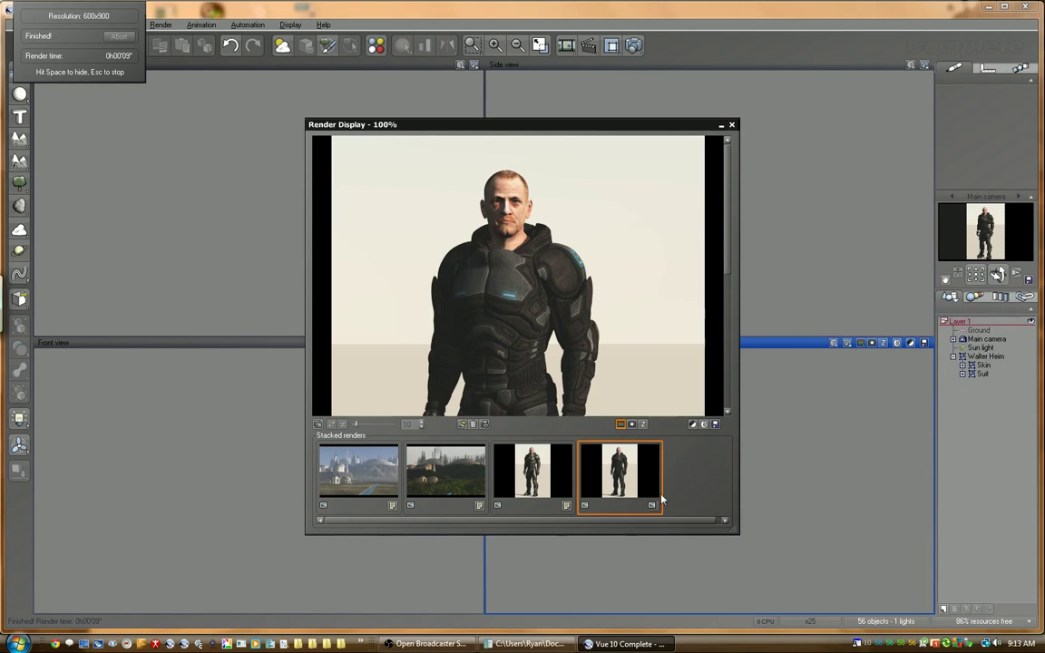
pyautogui.click(535, 467)
pyautogui.click(610, 474)
pyautogui.click(732, 124)
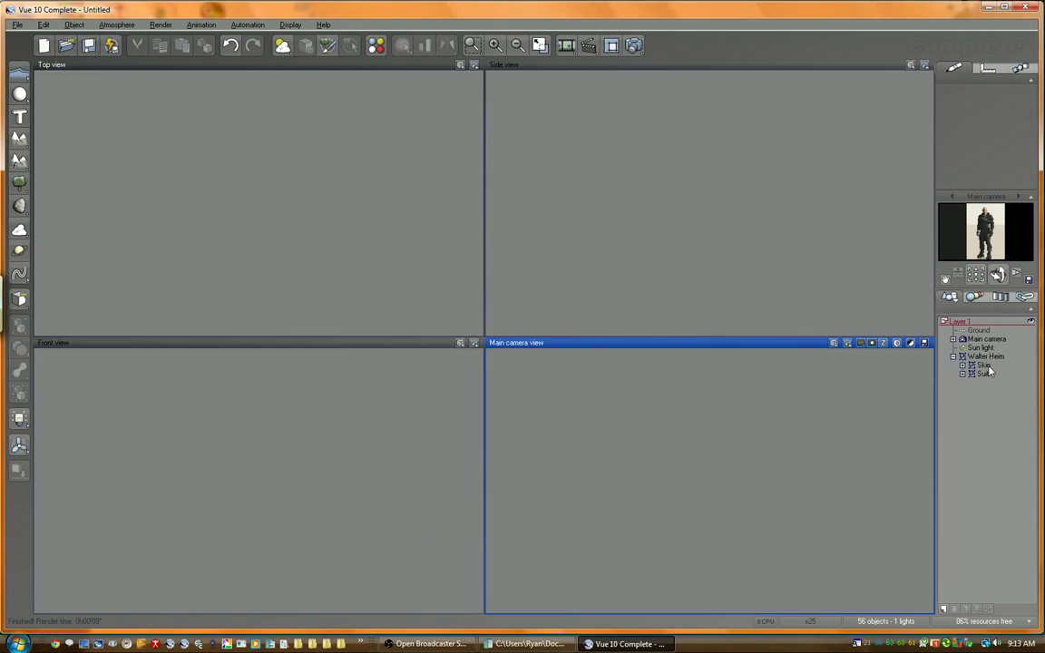
# - Review the materials of the Head mesh in the Skin group and split the mesh into separate parts by material
pyautogui.click(962, 364)
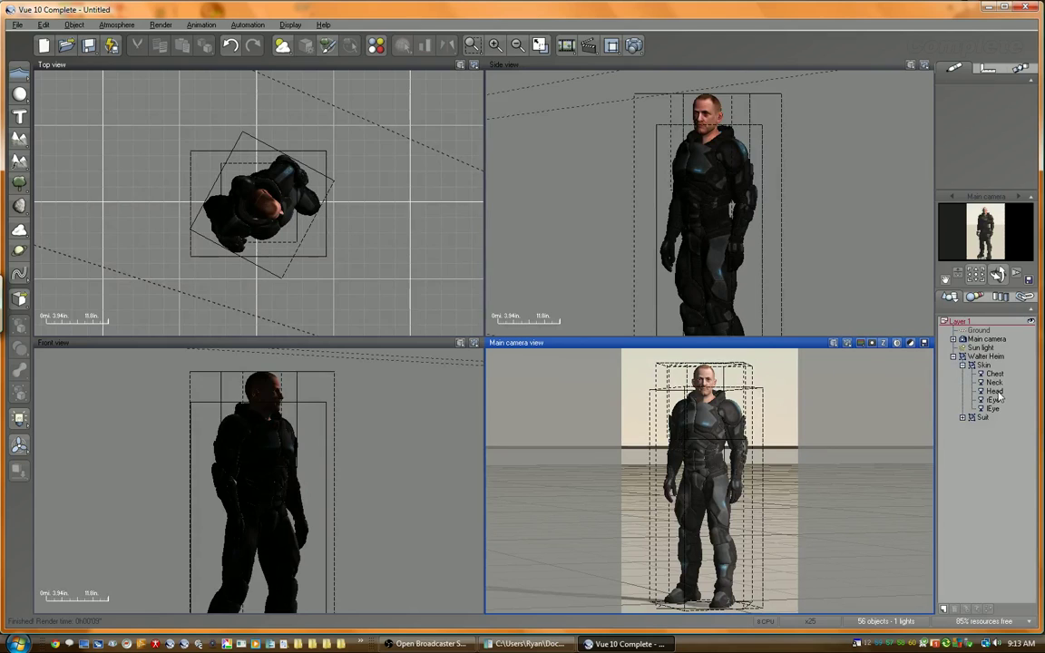
pyautogui.click(993, 391)
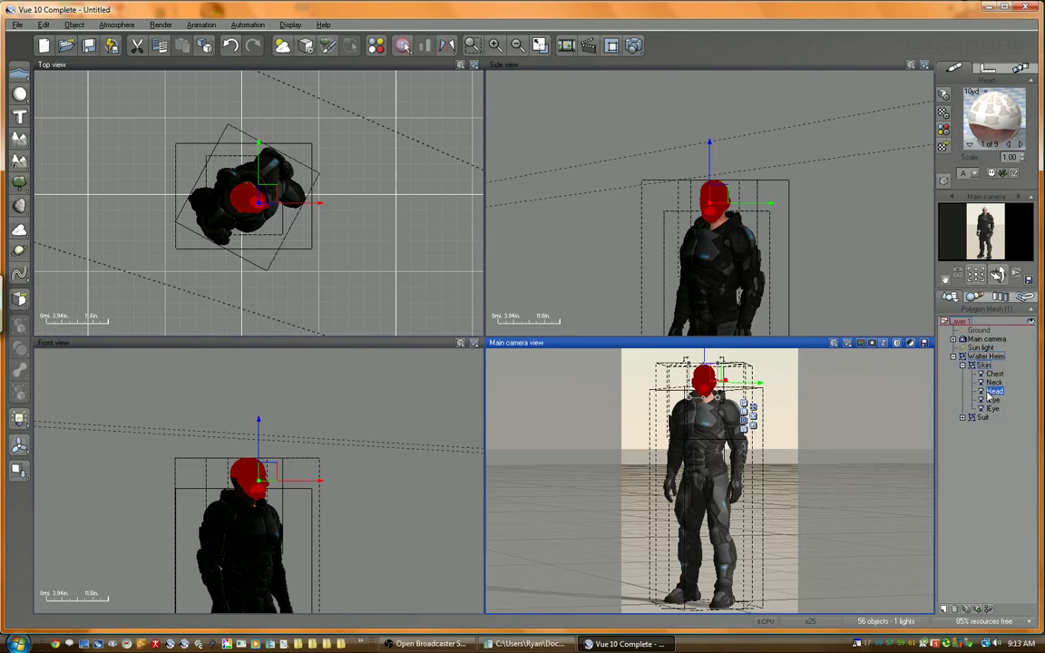
pyautogui.click(994, 116)
pyautogui.moveTo(937, 133)
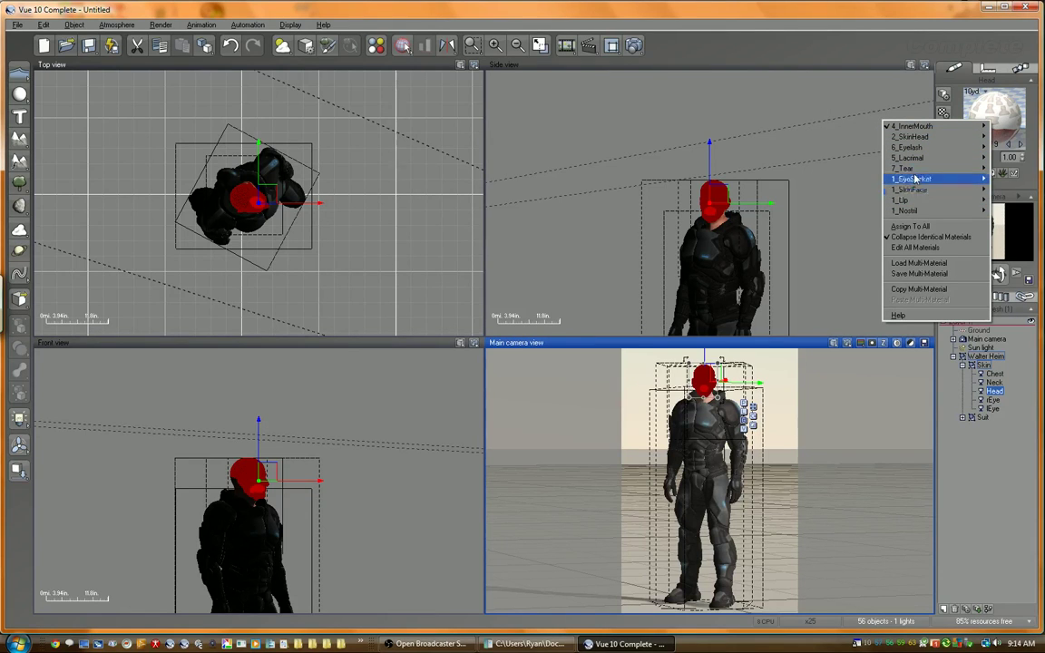
pyautogui.moveTo(912, 211)
pyautogui.press('Escape')
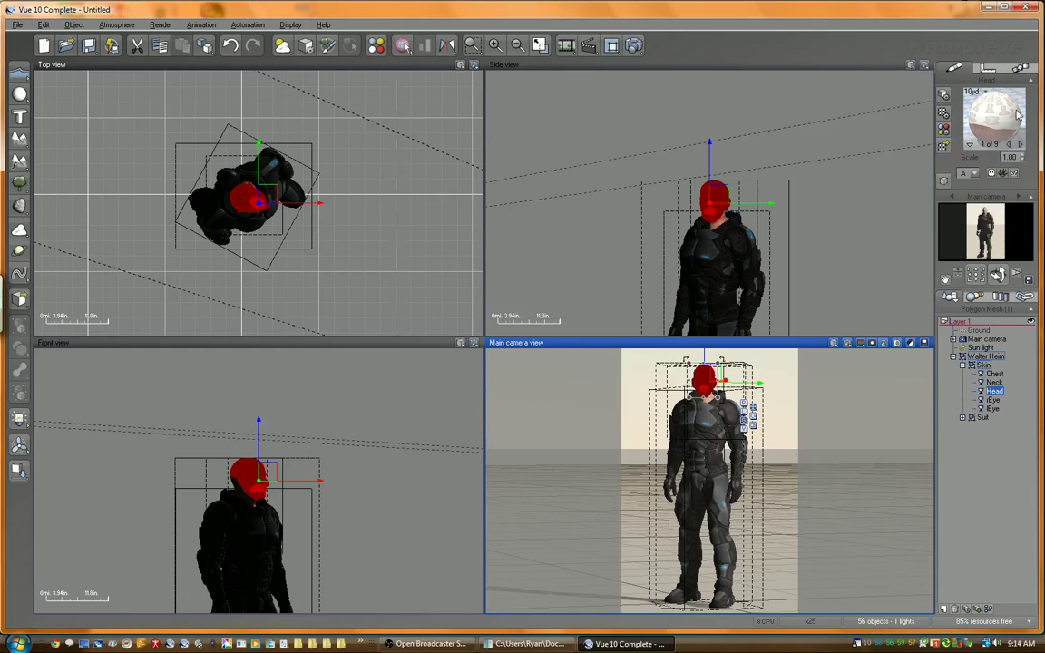
pyautogui.rightClick(994, 392)
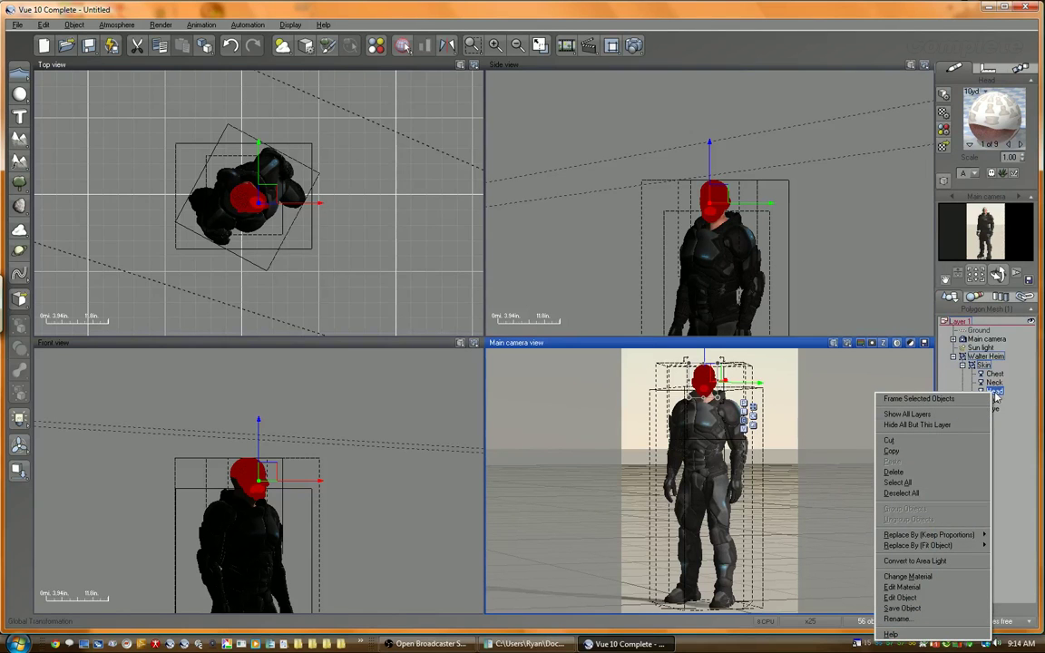
pyautogui.click(918, 599)
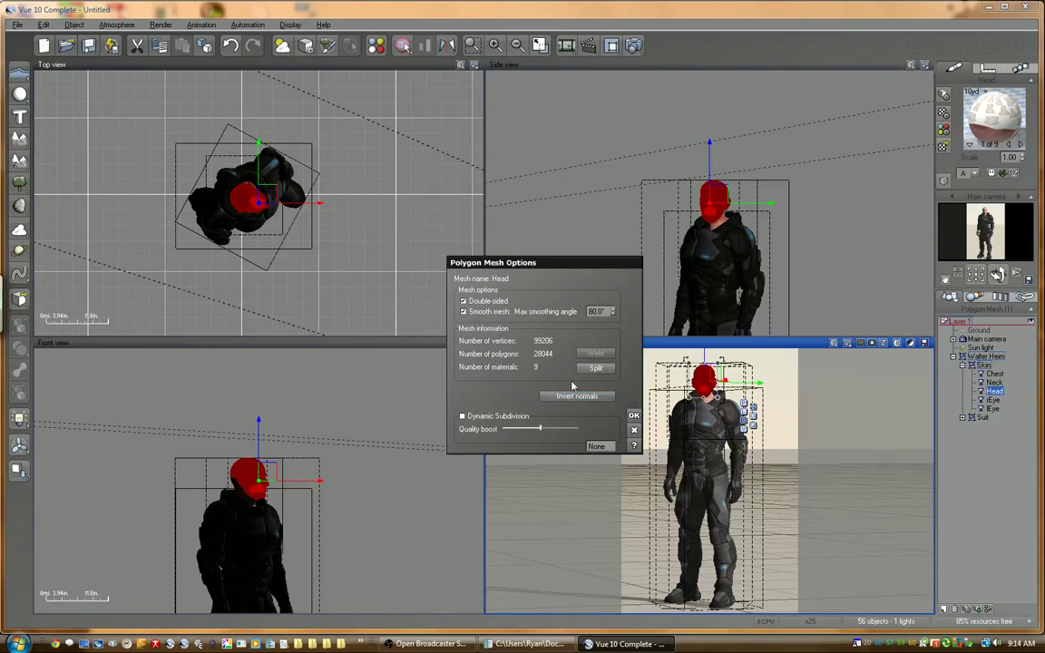
pyautogui.click(596, 368)
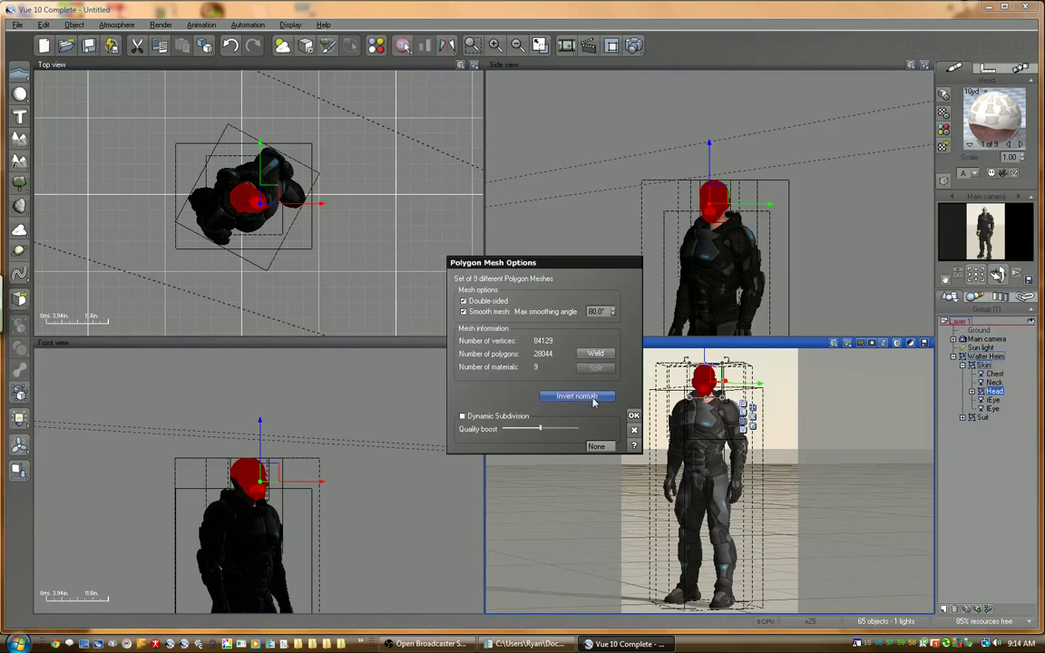
pyautogui.click(633, 416)
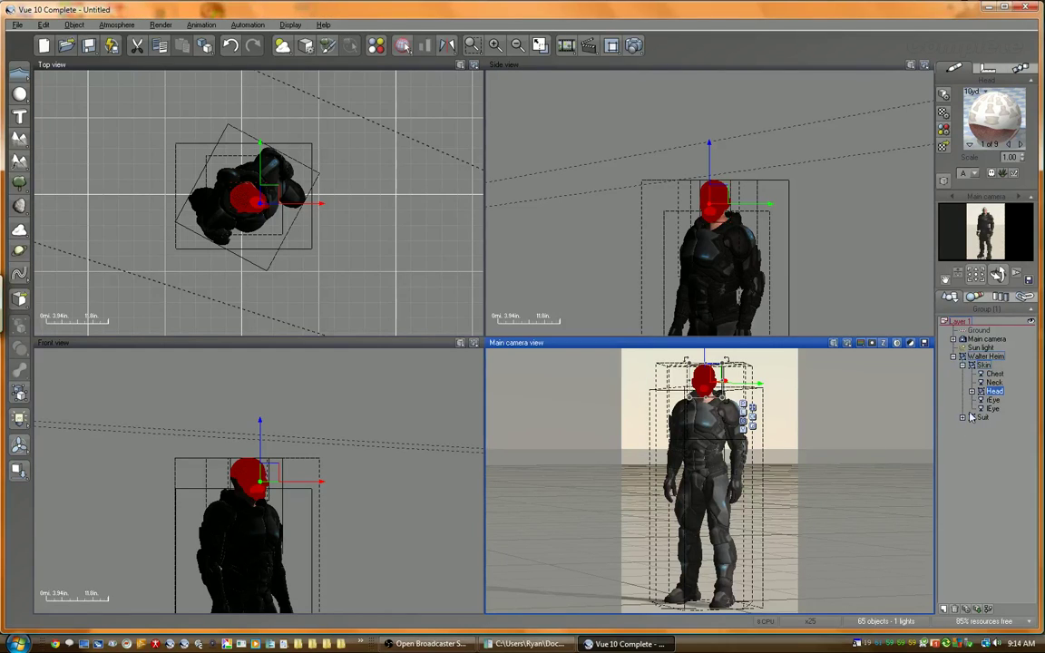
# - Ungroup the split Head parts inside the Skin group and delete the 4_InnerMouth mesh
pyautogui.click(971, 392)
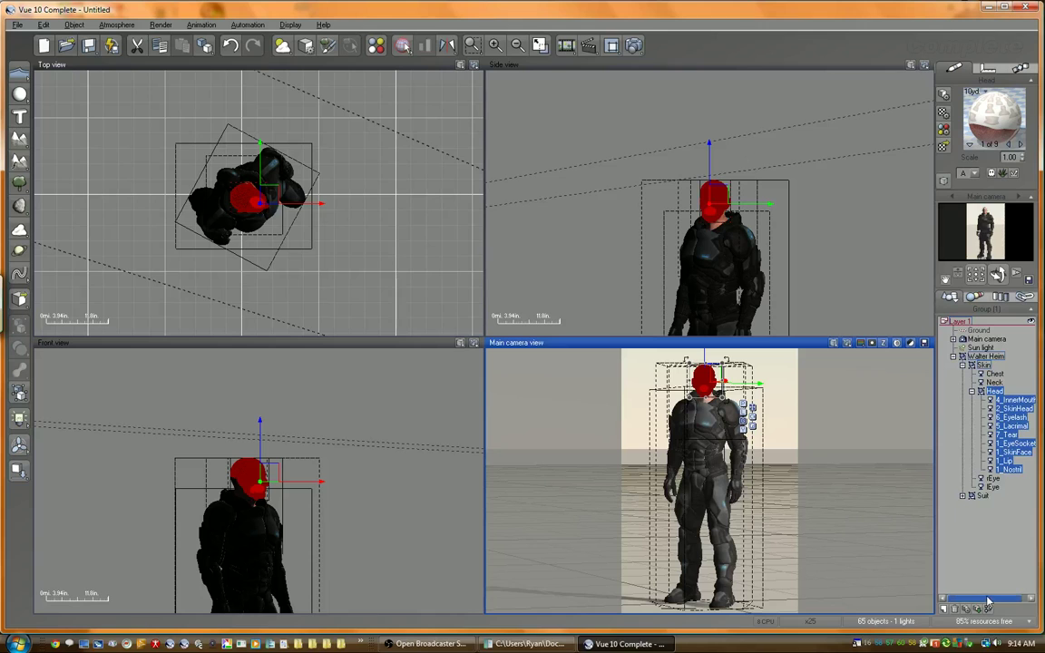
pyautogui.click(992, 487)
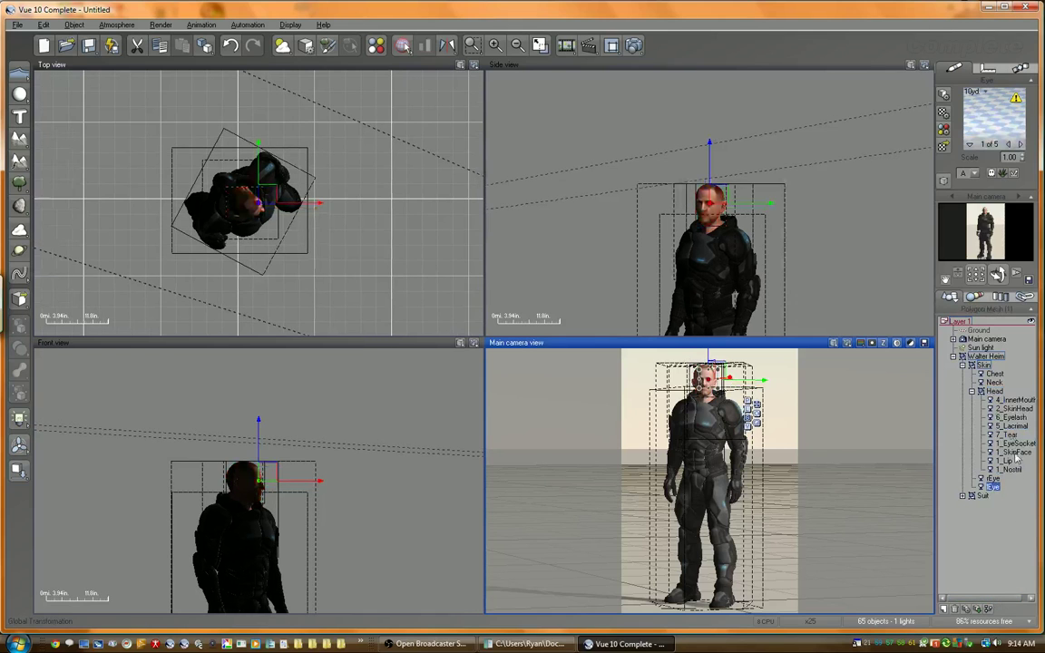
pyautogui.click(993, 392)
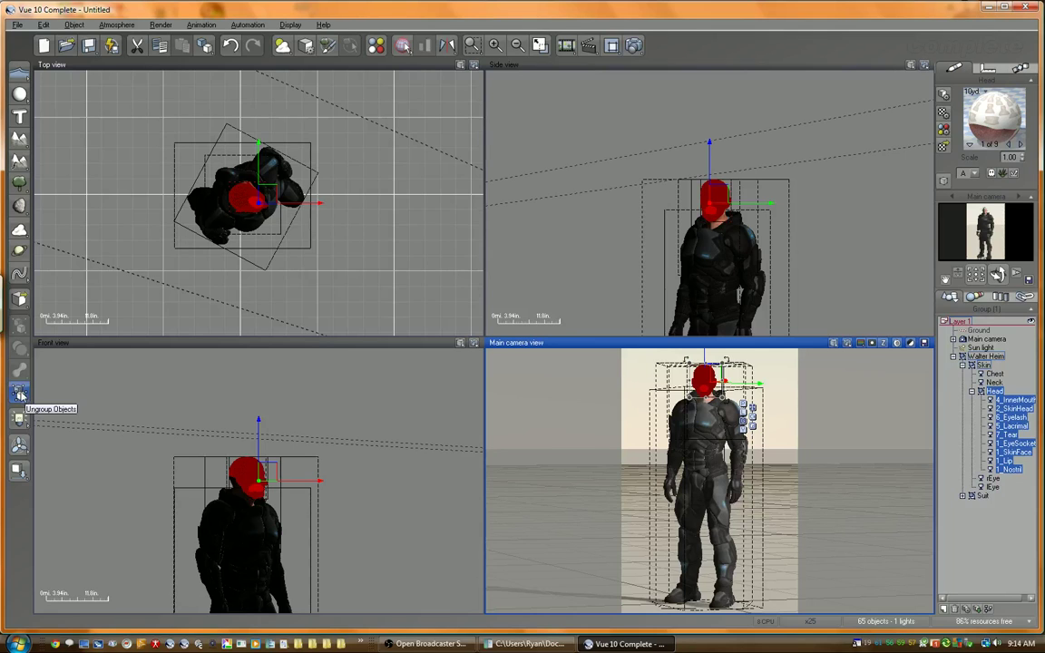
pyautogui.click(72, 25)
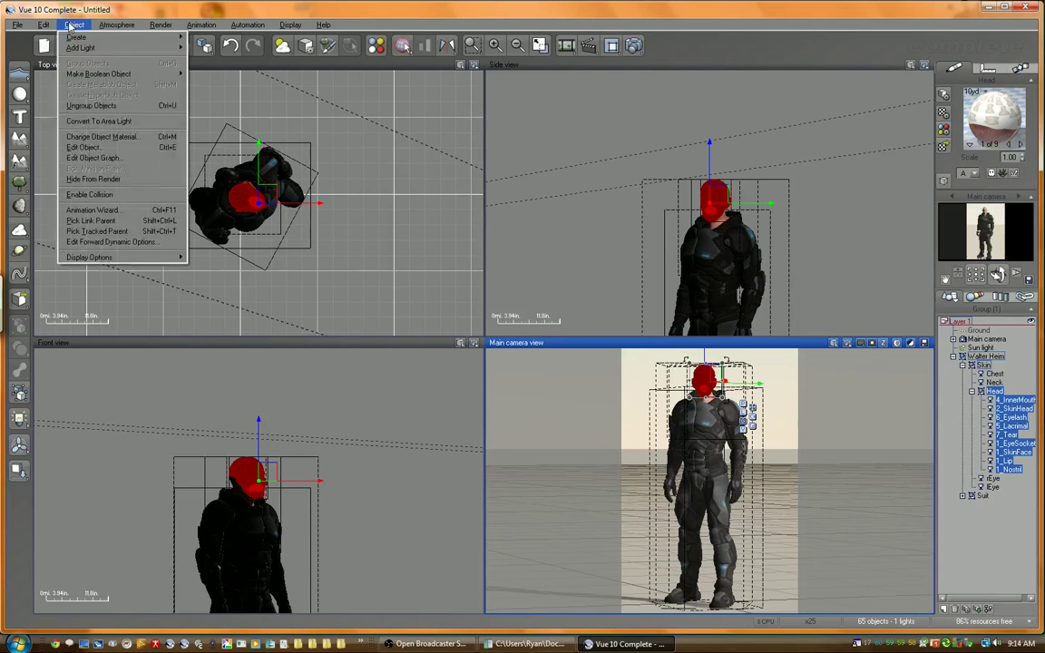
pyautogui.click(88, 106)
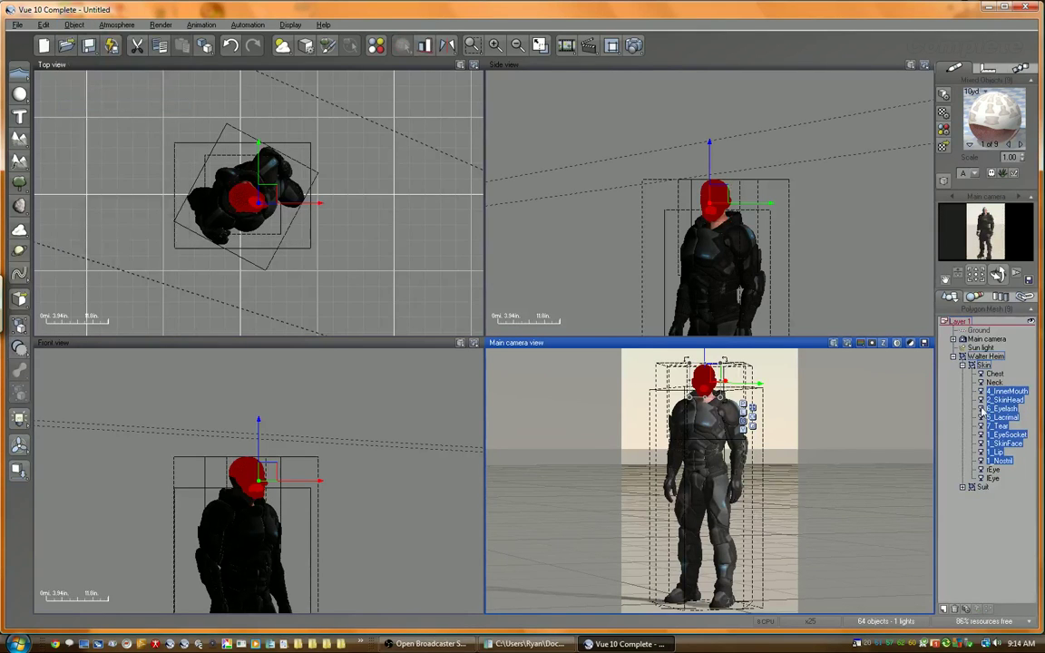
pyautogui.click(1009, 391)
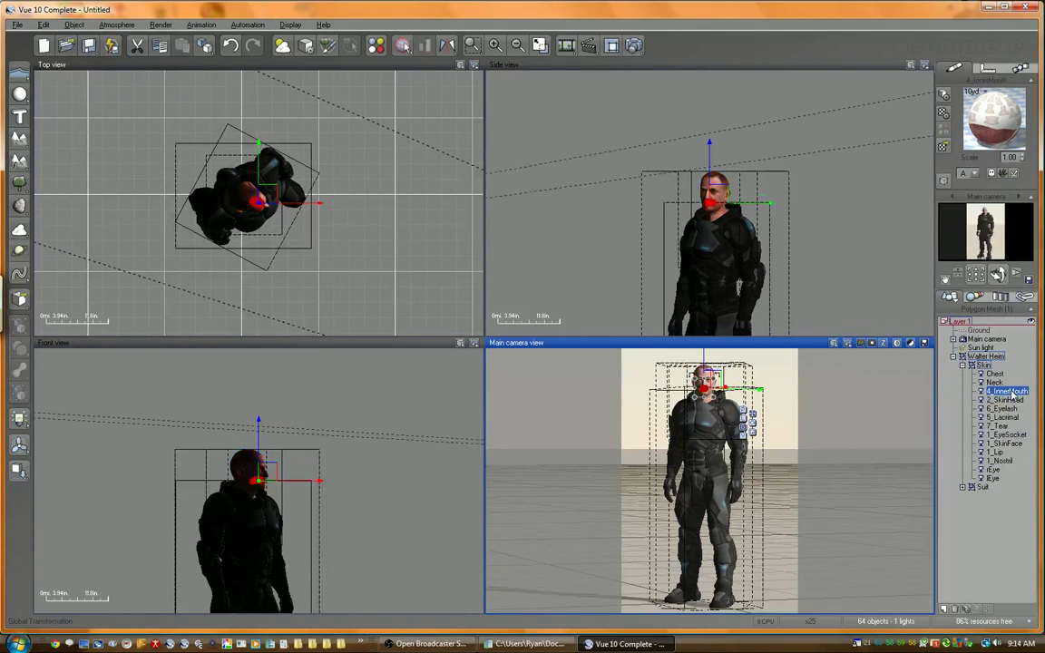
pyautogui.press('Delete')
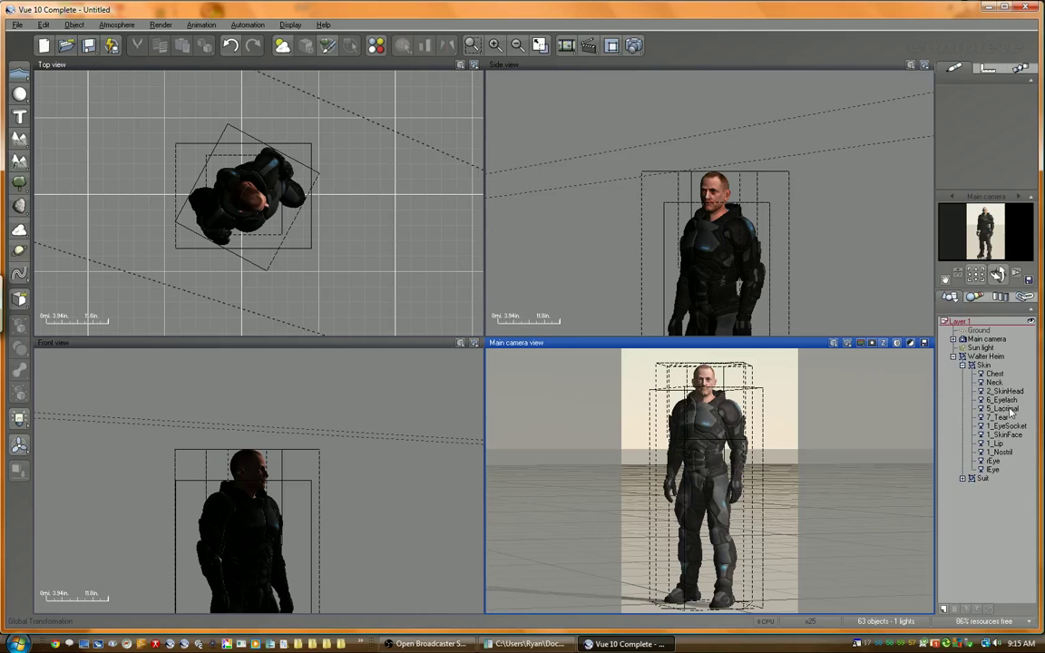
# - Group the 5_Lacrimal, 7_Tear, 1_EyeSocket, rEye and lEye meshes together and name the group Eyes
pyautogui.click(1005, 409)
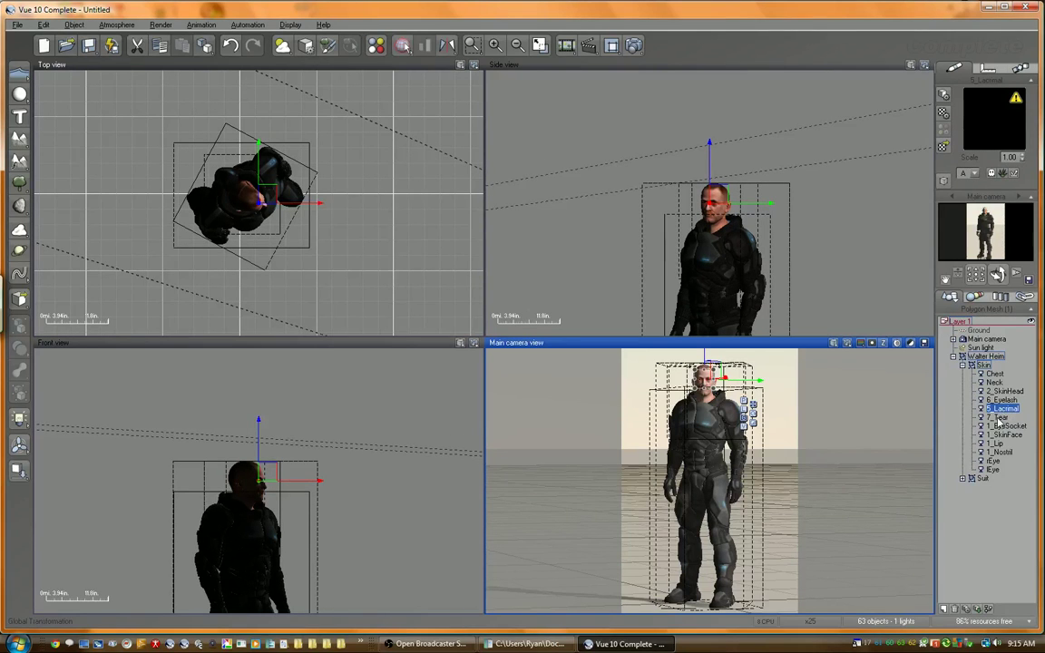
pyautogui.keyDown('ctrl'); pyautogui.click(998, 417); pyautogui.keyUp('ctrl')
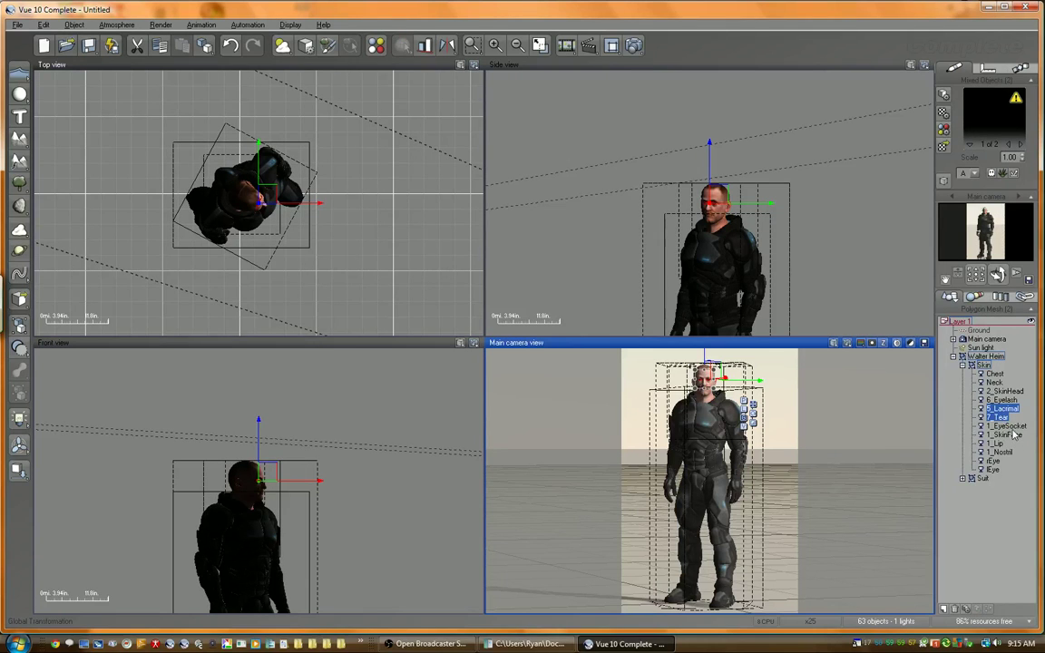
pyautogui.keyDown('ctrl'); pyautogui.click(1016, 425); pyautogui.keyUp('ctrl')
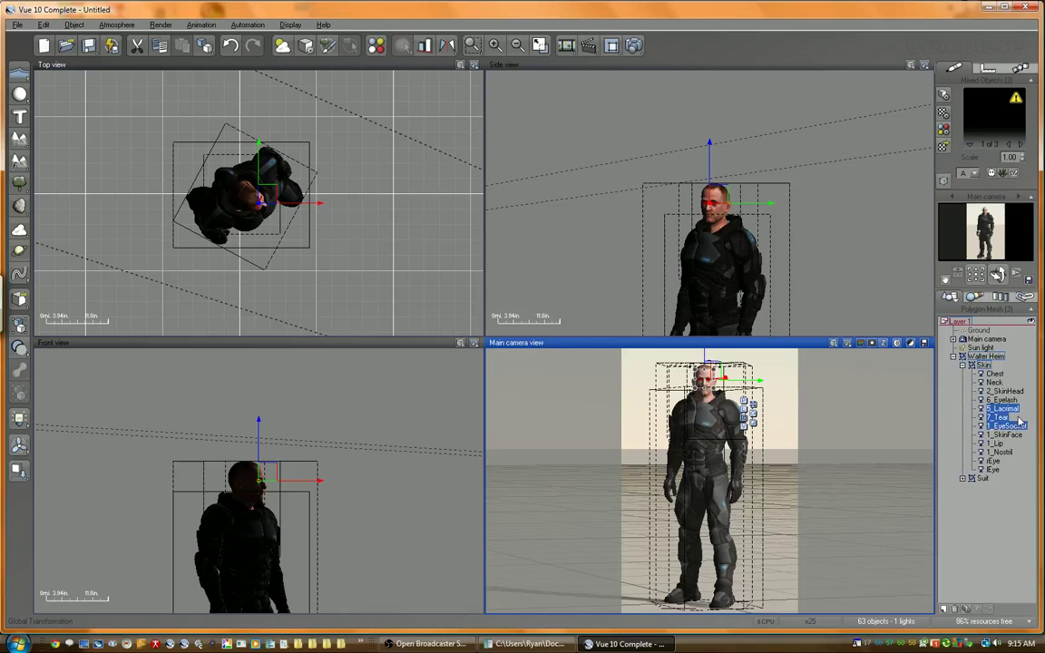
pyautogui.keyDown('ctrl'); pyautogui.click(993, 461); pyautogui.keyUp('ctrl')
pyautogui.keyDown('ctrl'); pyautogui.click(994, 469); pyautogui.keyUp('ctrl')
pyautogui.hotkey('ctrl', 'g')
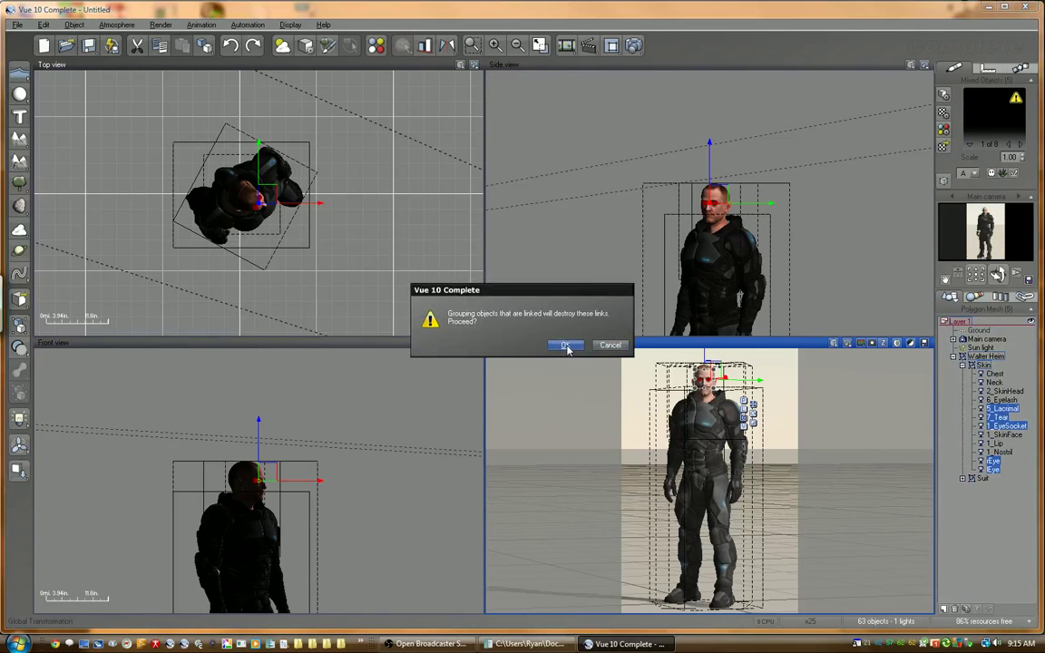
pyautogui.click(566, 345)
pyautogui.click(994, 436)
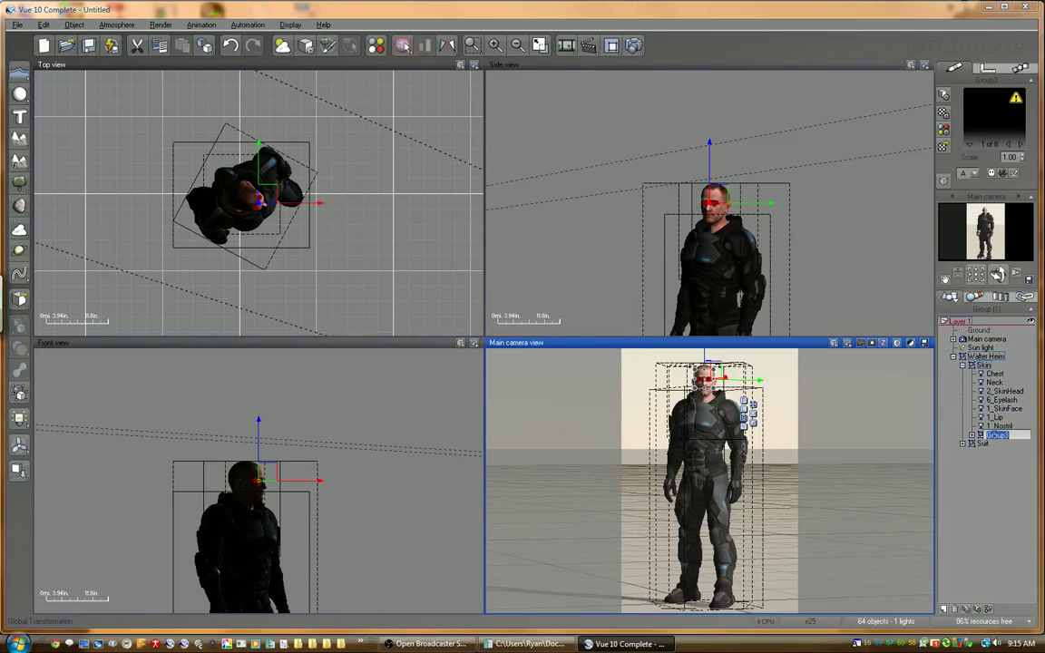
pyautogui.write('Eyes')
pyautogui.press('Return')
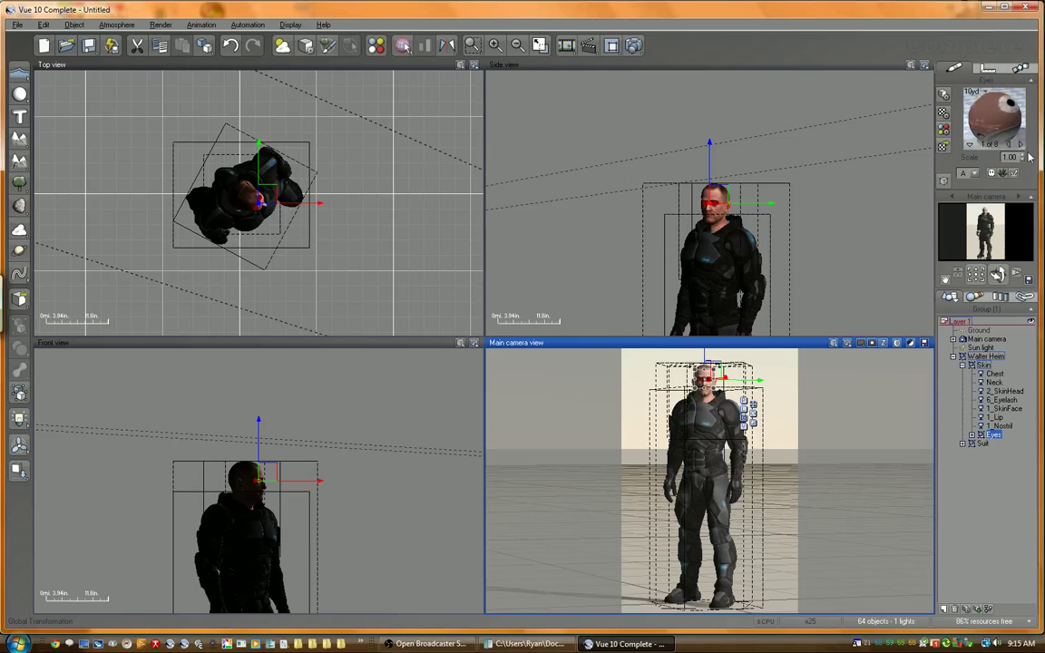
# - Edit all materials of the Eyes group together and set their highlight color to pure white
pyautogui.click(969, 143)
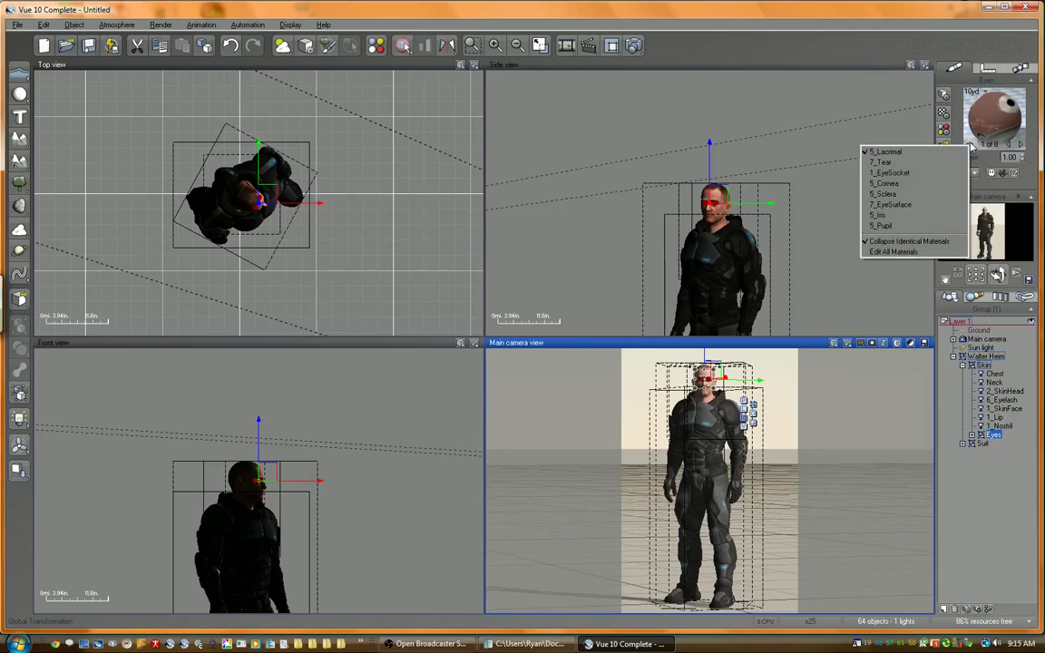
pyautogui.click(895, 252)
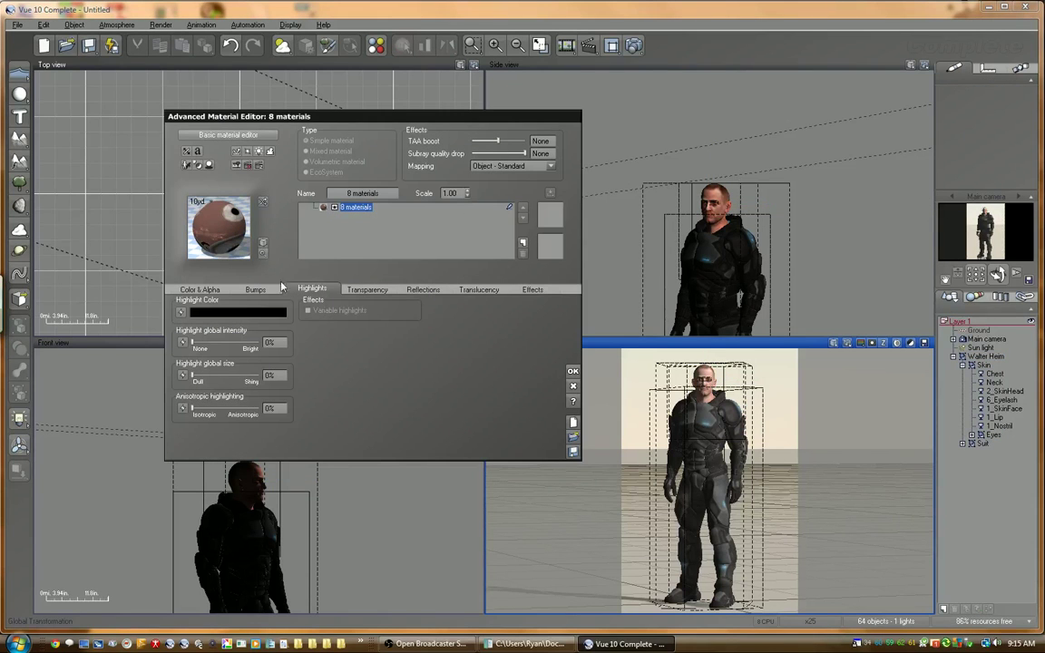
pyautogui.click(218, 311)
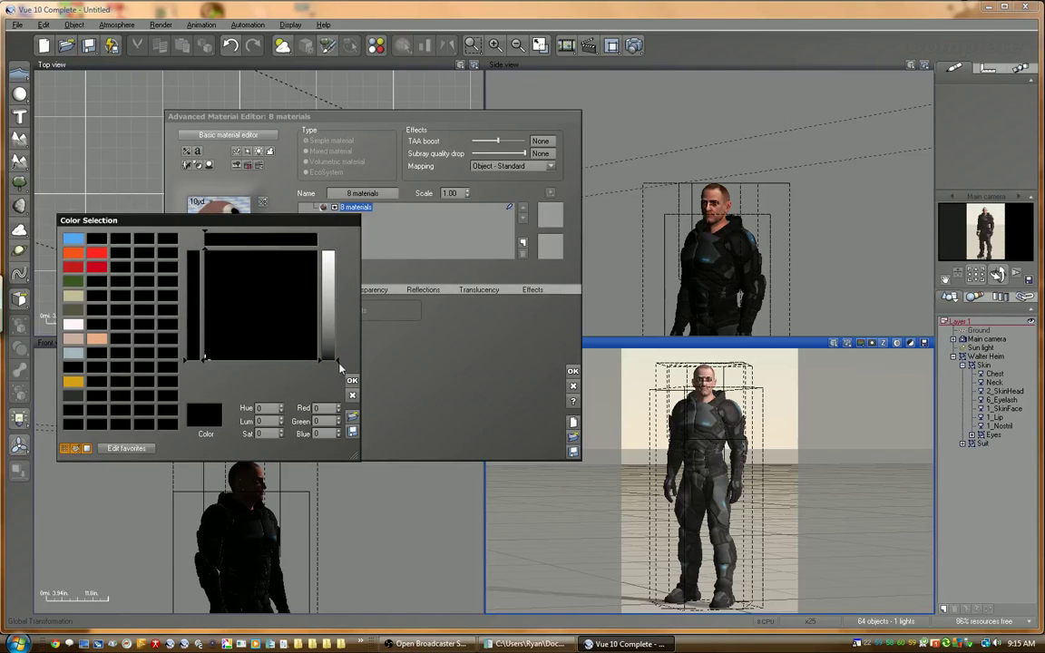
pyautogui.moveTo(340, 368); pyautogui.dragTo(303, 226)
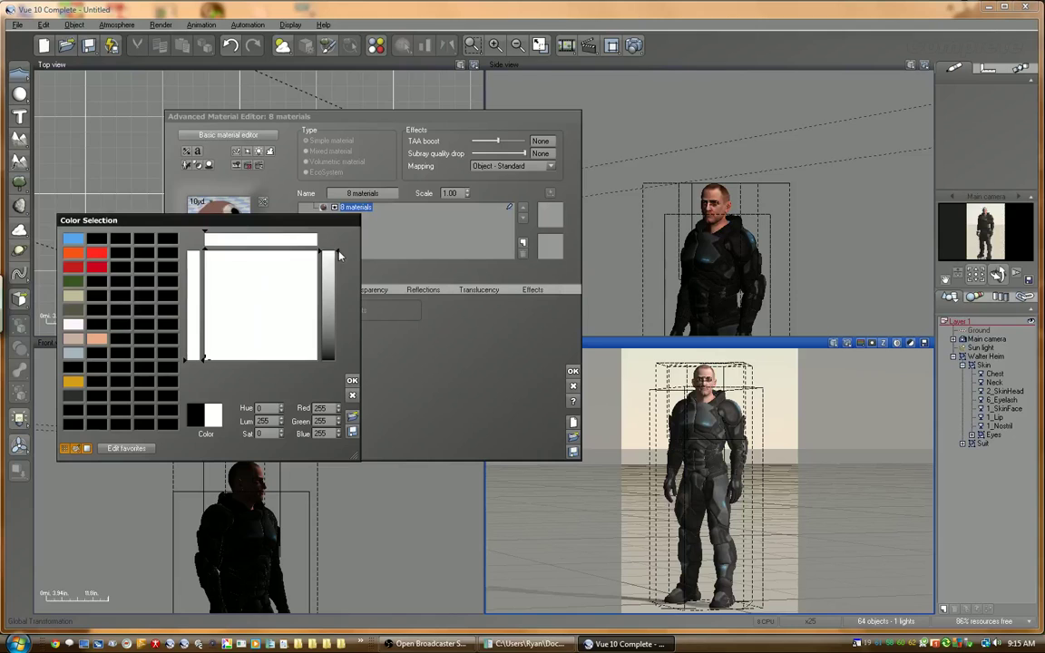
pyautogui.click(353, 381)
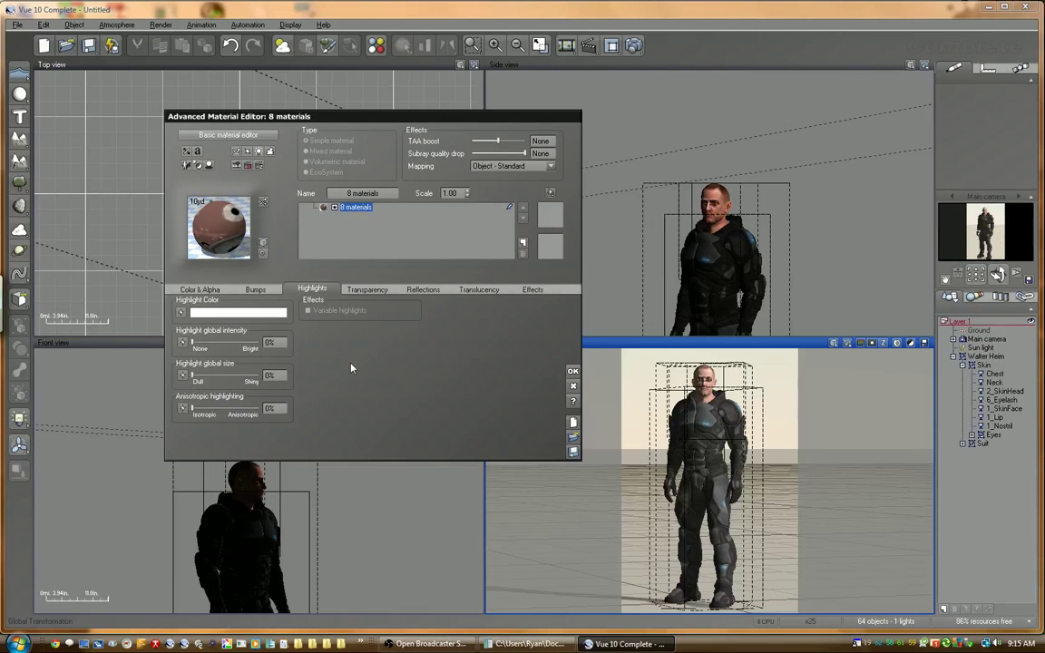
# - Set the eye materials' highlight global intensity and highlight global size to 100%, and check their reflection settings
pyautogui.moveTo(198, 341); pyautogui.dragTo(259, 342)
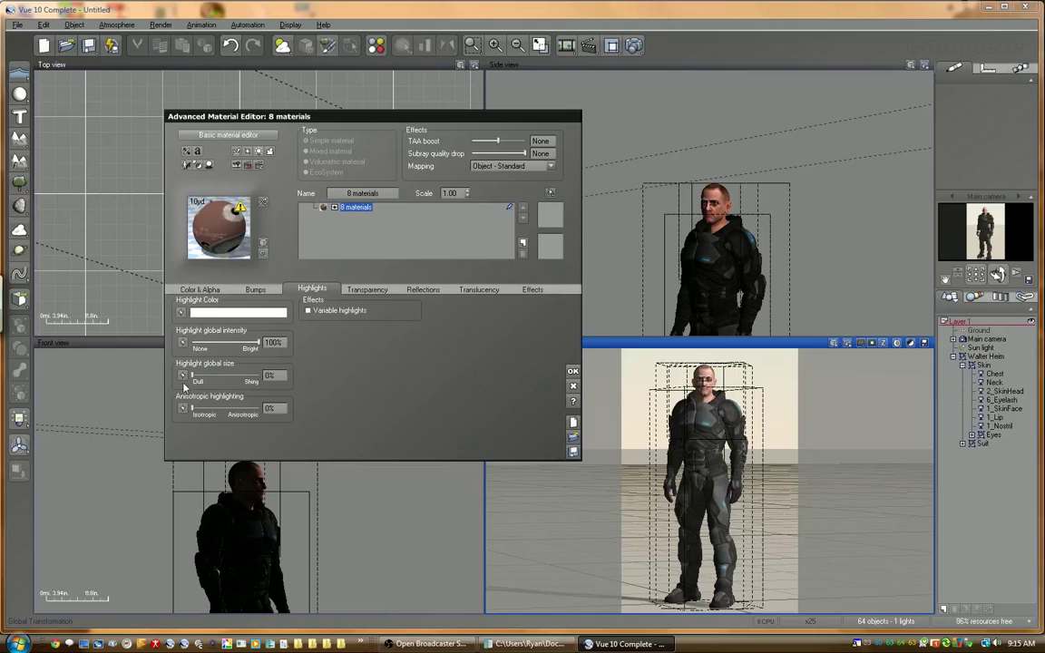
pyautogui.moveTo(192, 374); pyautogui.dragTo(256, 376)
pyautogui.click(421, 290)
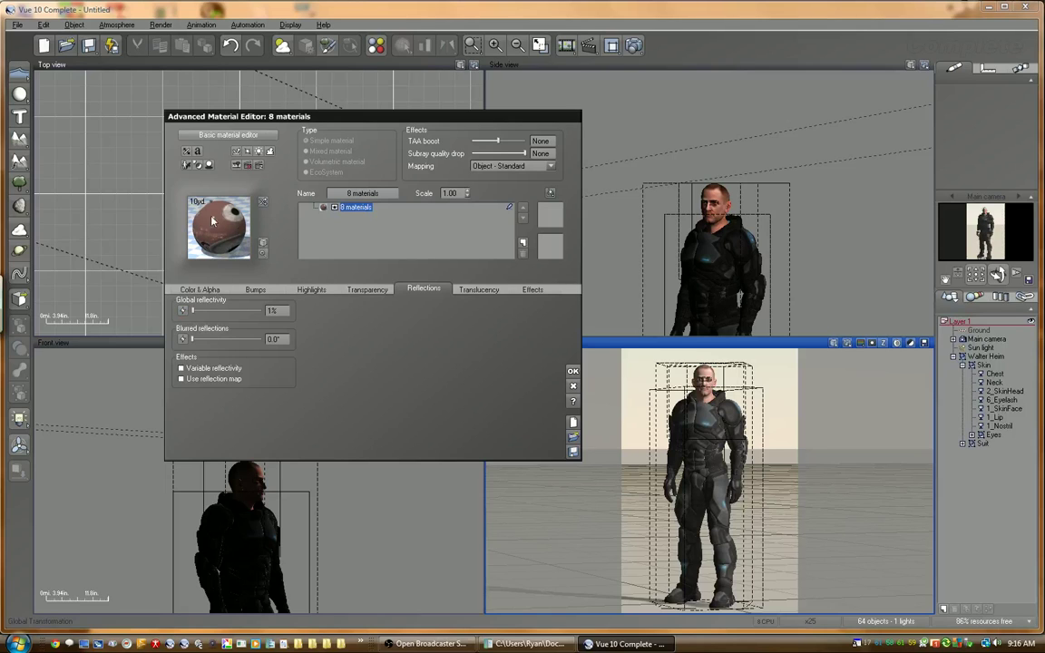
pyautogui.click(313, 289)
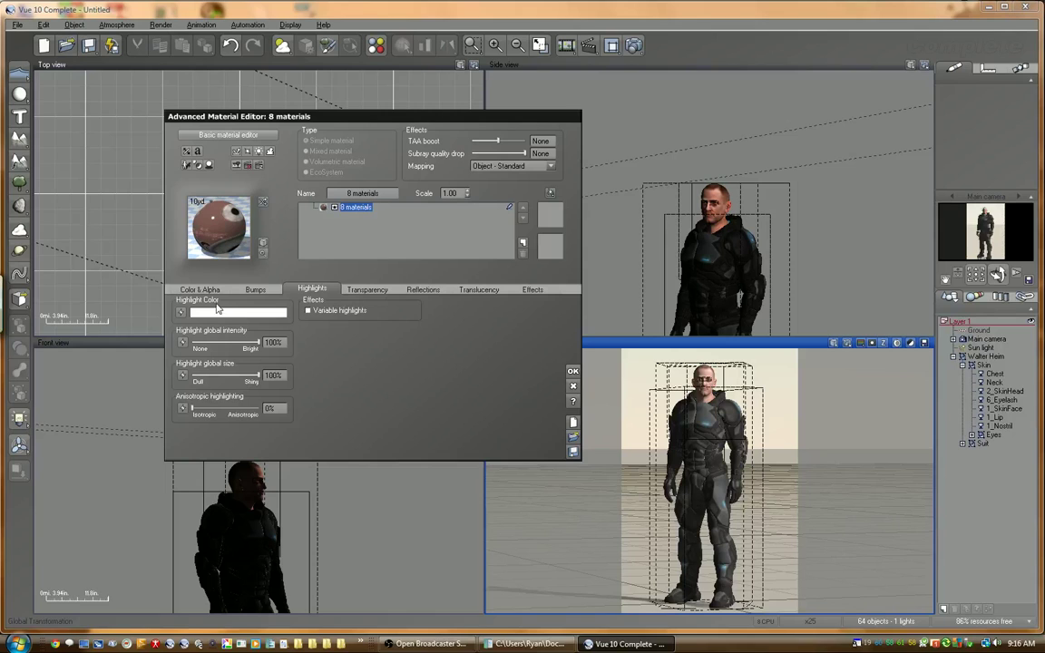
# - Accept the eye material changes and open all materials of the Suit group for joint editing
pyautogui.click(574, 372)
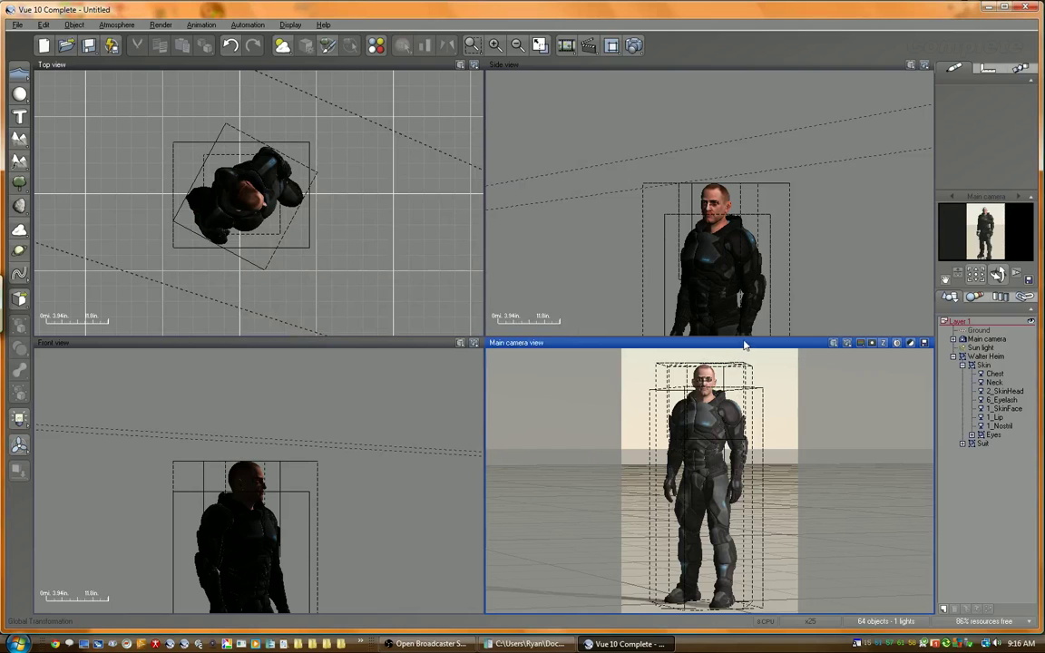
pyautogui.click(963, 365)
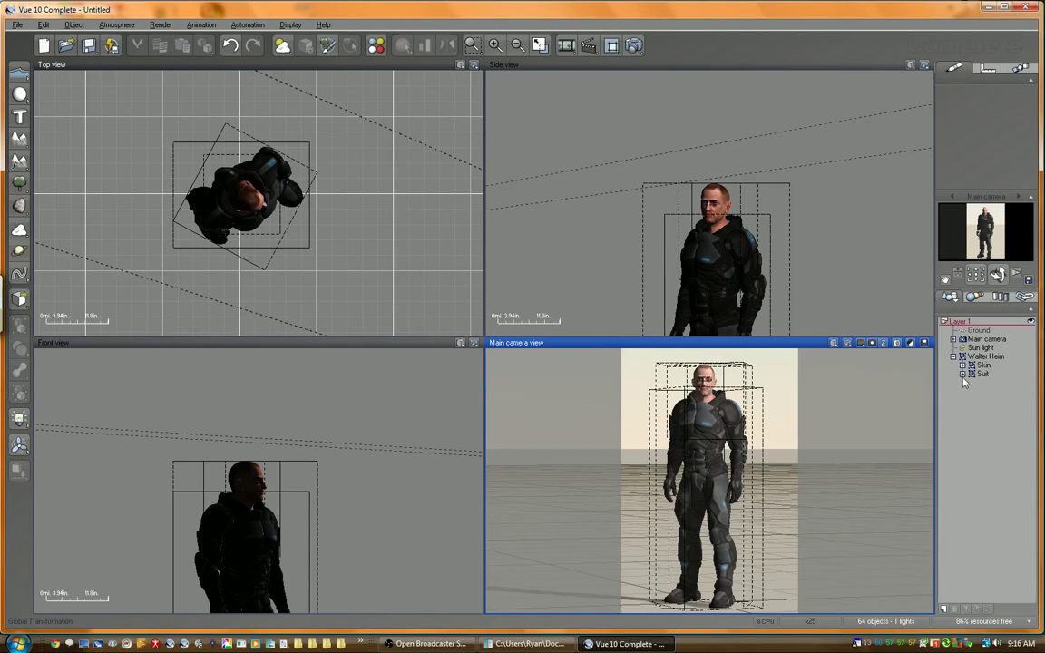
pyautogui.click(981, 372)
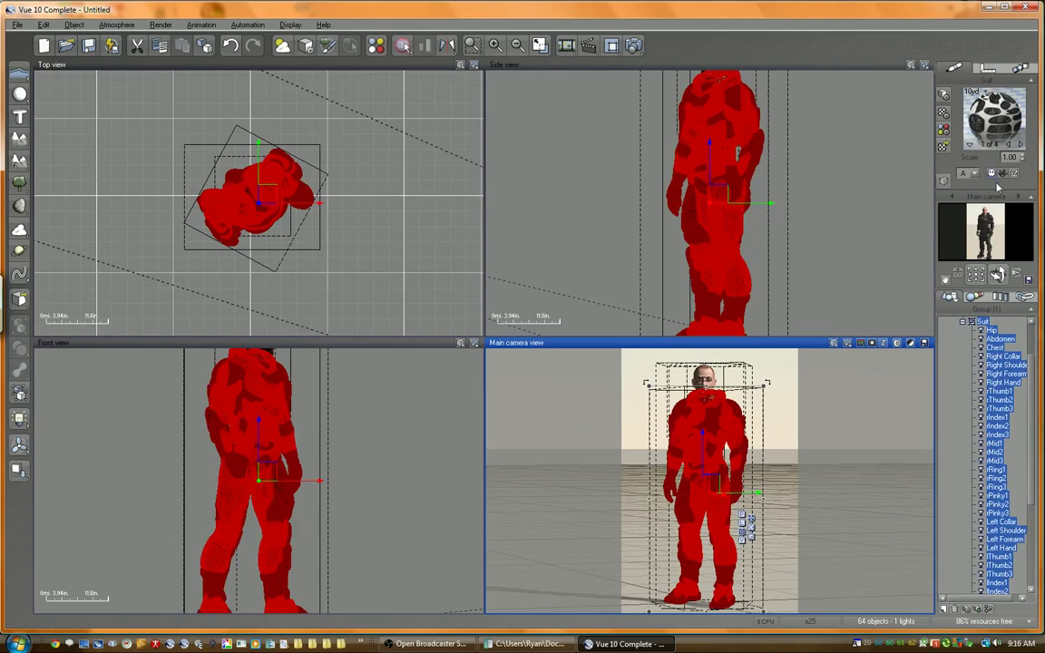
pyautogui.rightClick(997, 125)
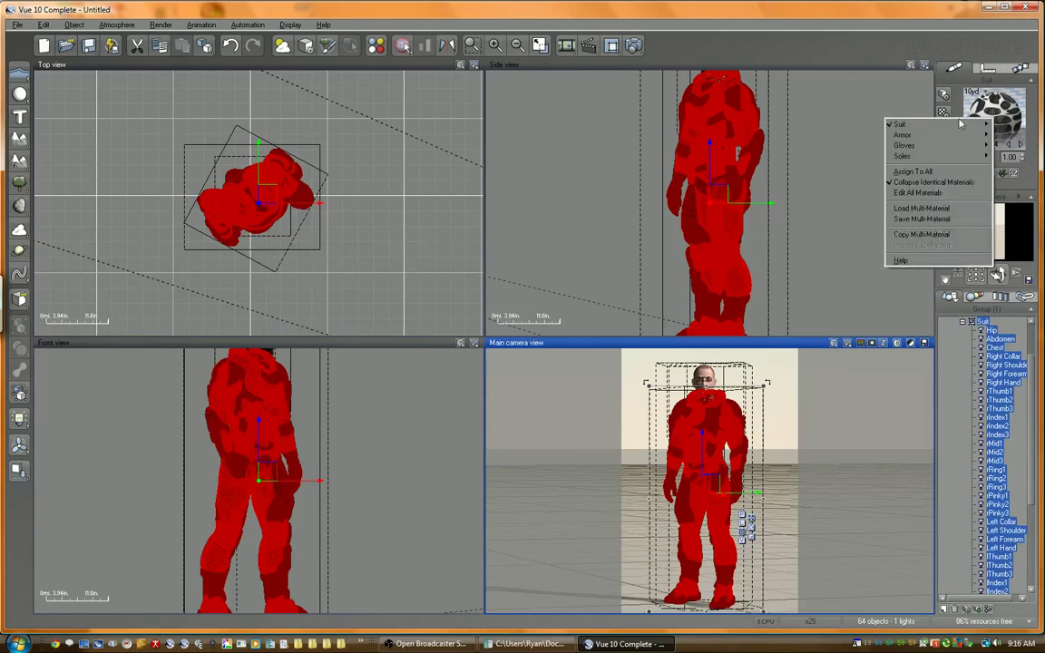
pyautogui.click(917, 193)
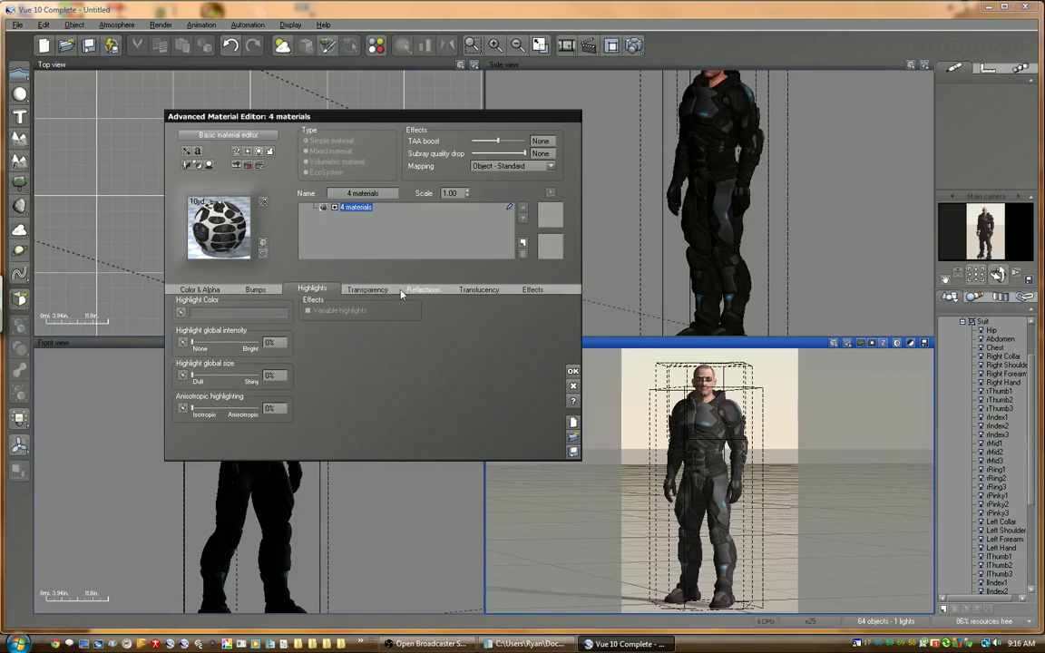
# - Set the suit materials' highlight global size to 60% and their highlight global intensity somewhat above 50%, and accept the changes
pyautogui.click(423, 289)
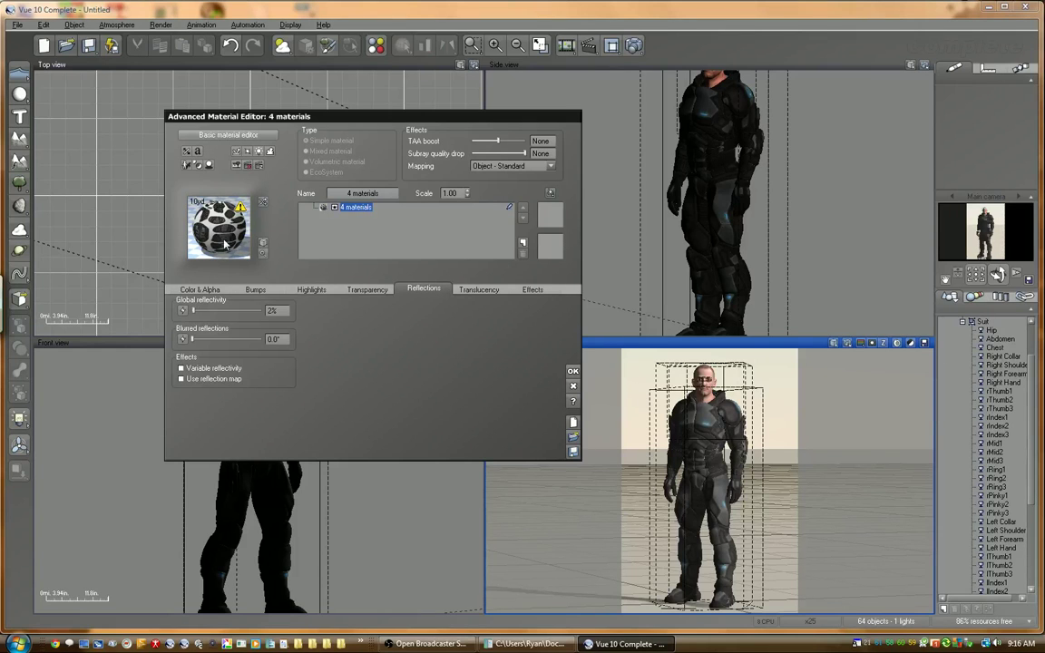
pyautogui.click(319, 290)
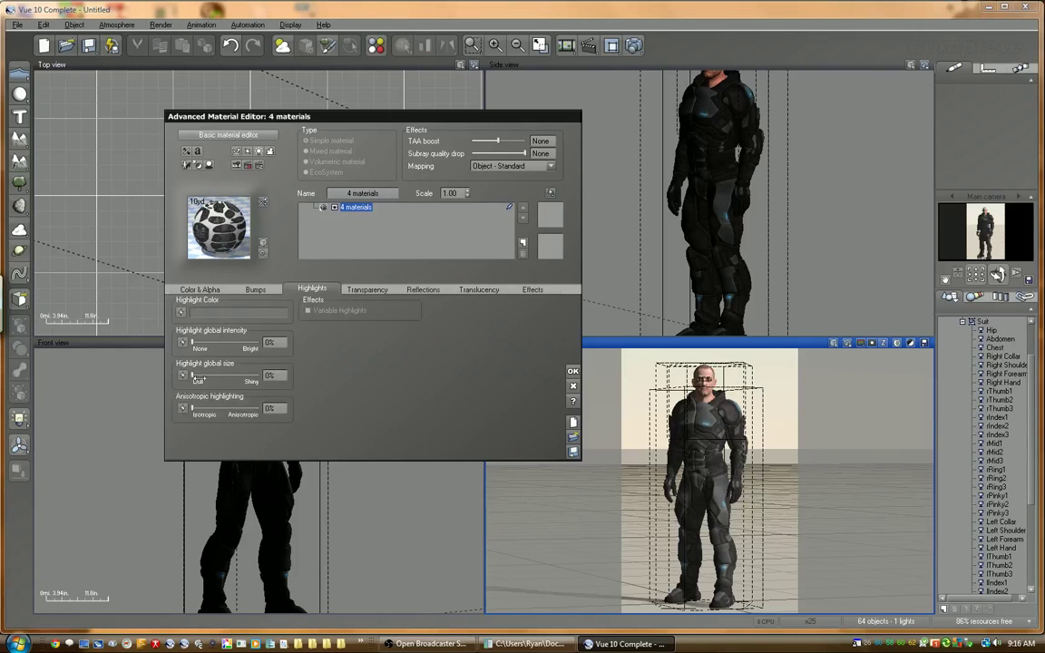
pyautogui.moveTo(192, 374); pyautogui.dragTo(225, 376)
pyautogui.moveTo(192, 342); pyautogui.dragTo(226, 347)
pyautogui.moveTo(225, 348); pyautogui.dragTo(226, 347)
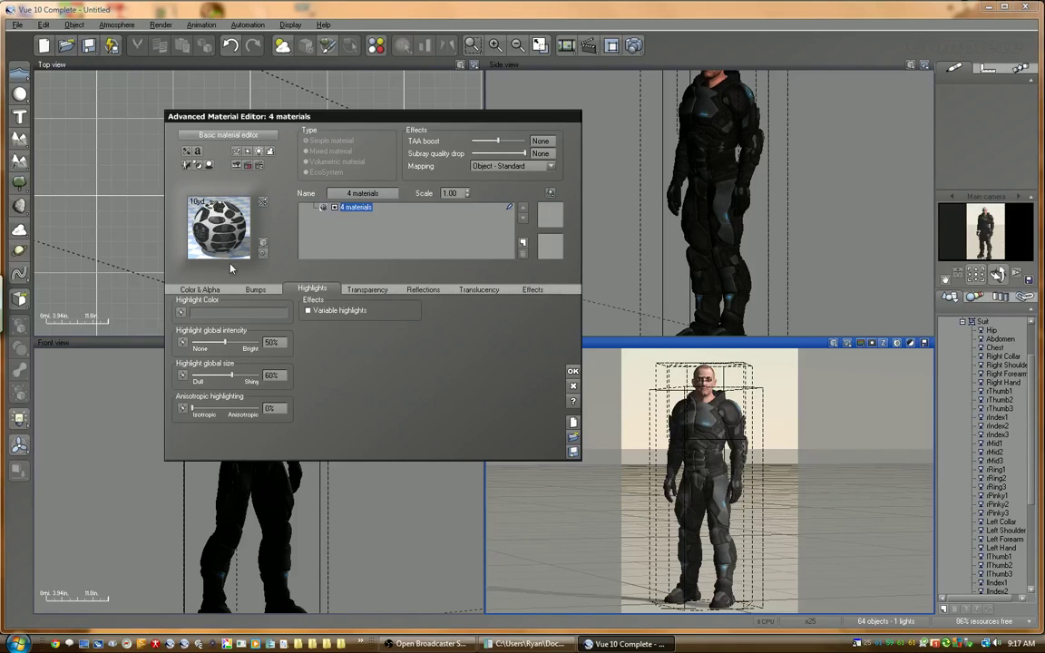
pyautogui.moveTo(222, 344); pyautogui.dragTo(247, 344)
pyautogui.moveTo(248, 344); pyautogui.dragTo(237, 343)
pyautogui.click(573, 373)
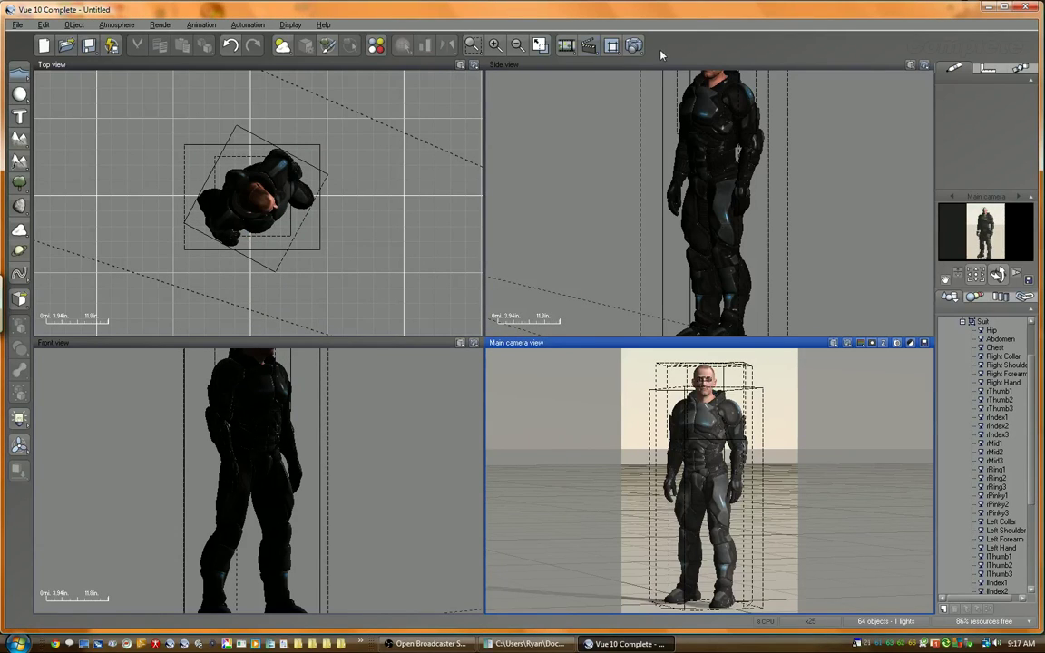
# - Render the main camera view and add the finished image to the stacked renders
pyautogui.click(635, 47)
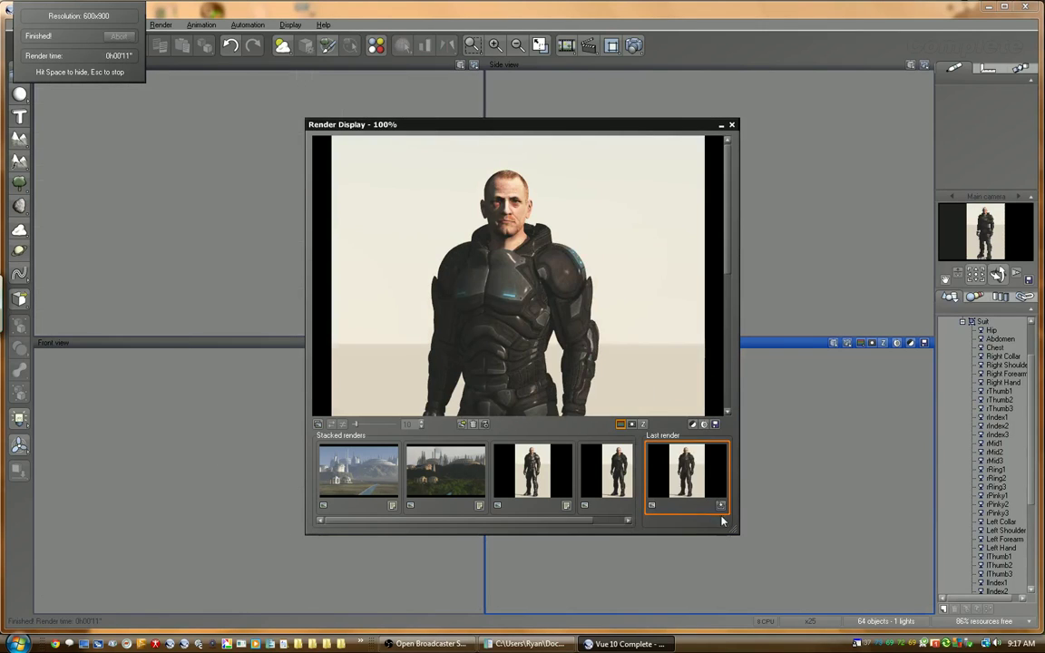
pyautogui.click(720, 506)
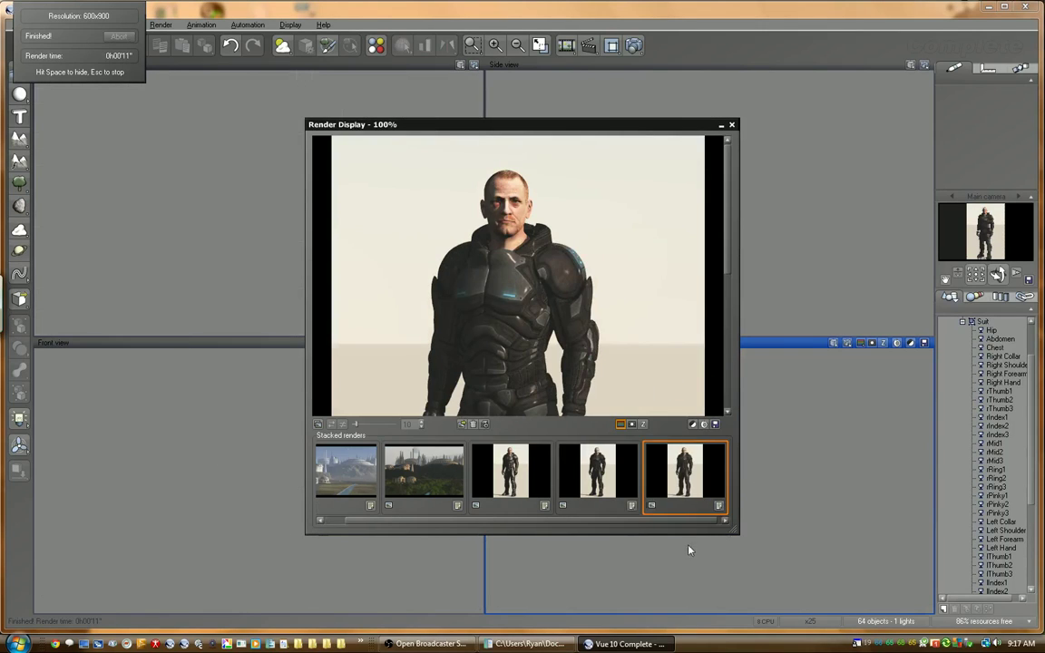
# - Compare the stacked renders of the figure in an enlarged render display, examining the suit highlights, and close the display
pyautogui.click(539, 473)
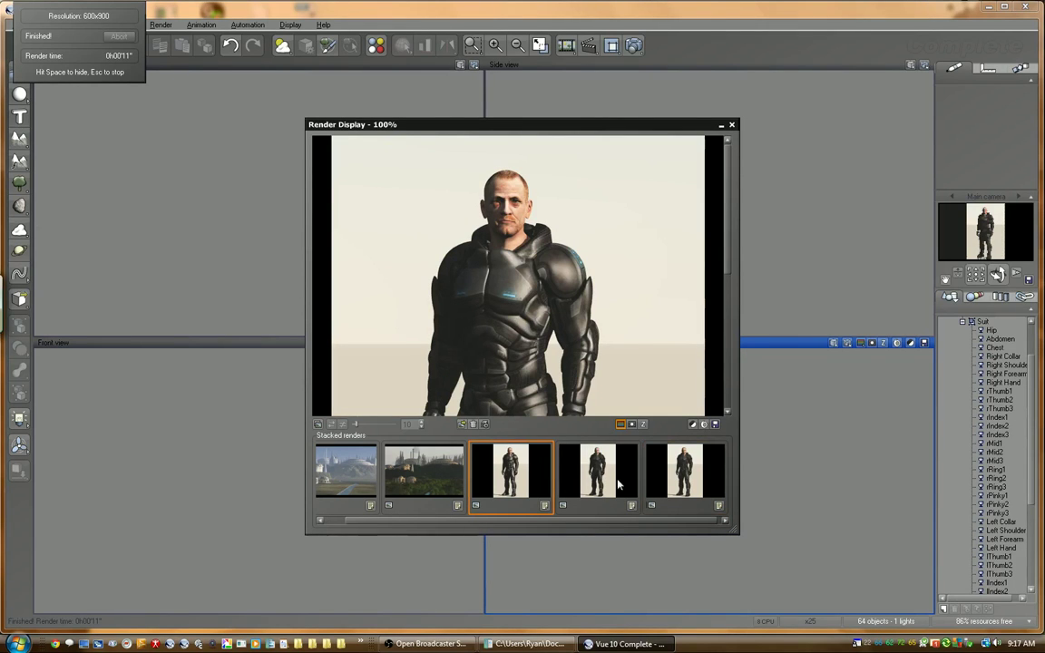
pyautogui.moveTo(732, 542); pyautogui.dragTo(766, 633)
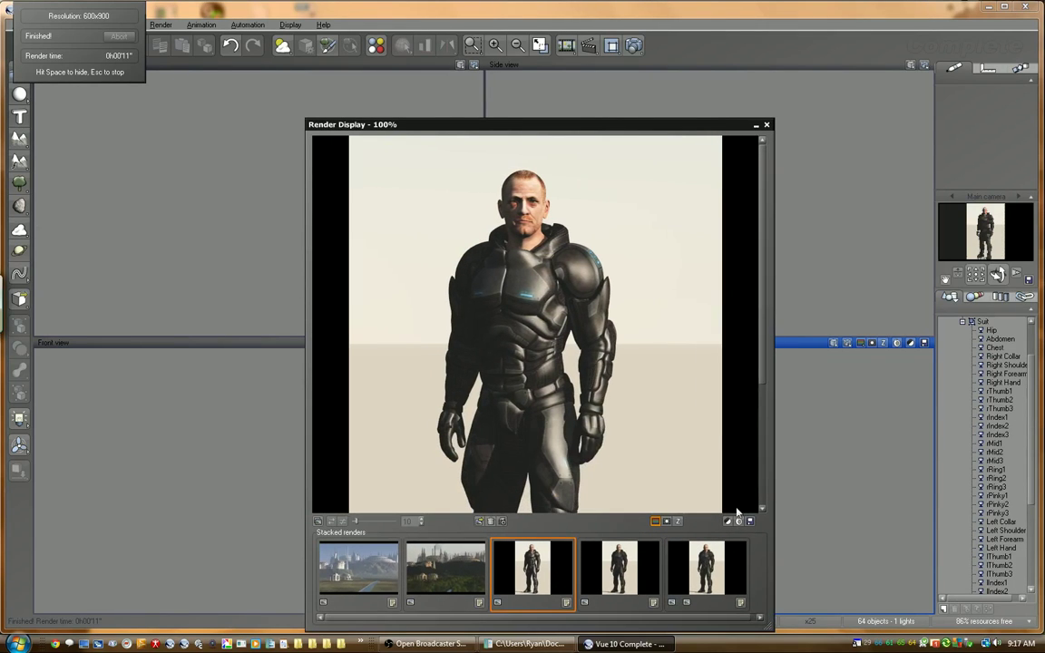
pyautogui.moveTo(555, 119); pyautogui.dragTo(555, 2)
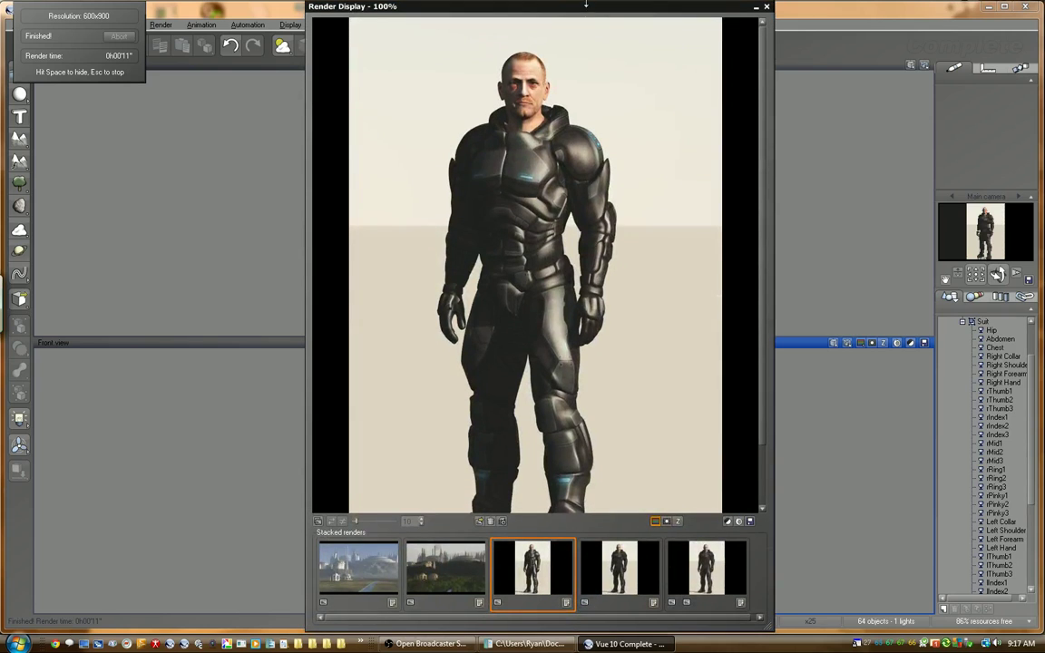
pyautogui.moveTo(763, 402); pyautogui.dragTo(764, 419)
pyautogui.click(616, 584)
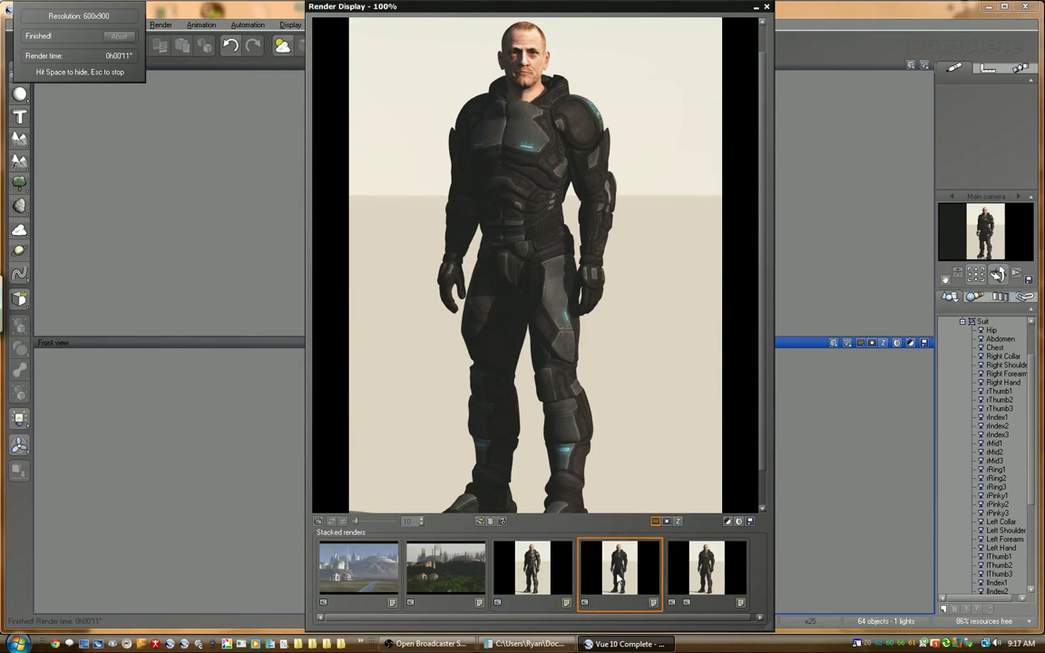
pyautogui.click(712, 571)
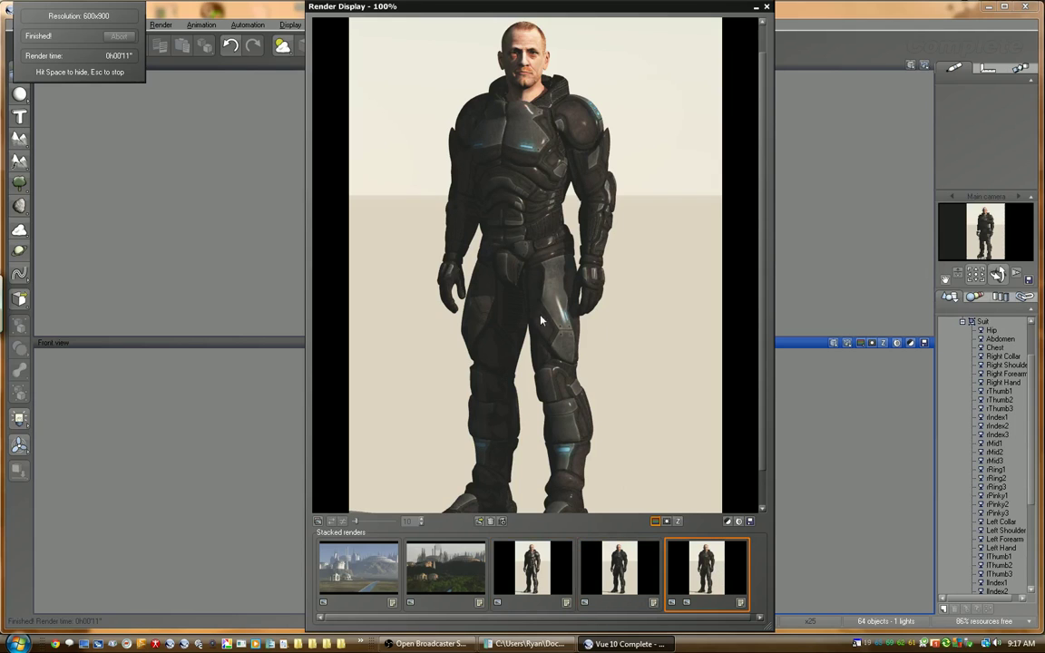
pyautogui.click(617, 572)
pyautogui.click(688, 573)
pyautogui.click(616, 547)
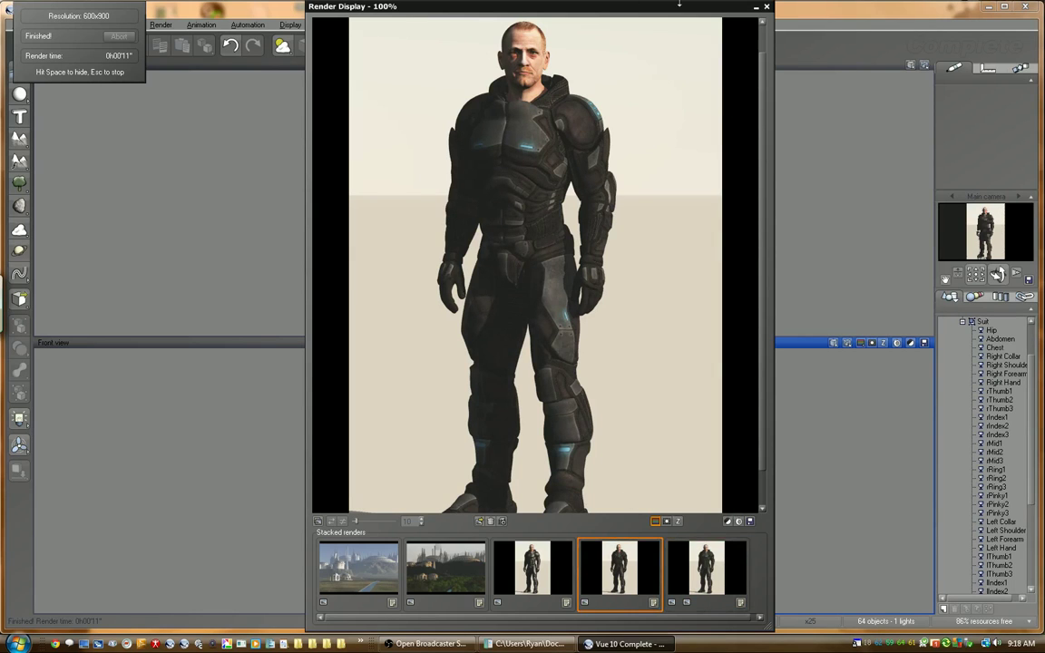
pyautogui.click(680, 566)
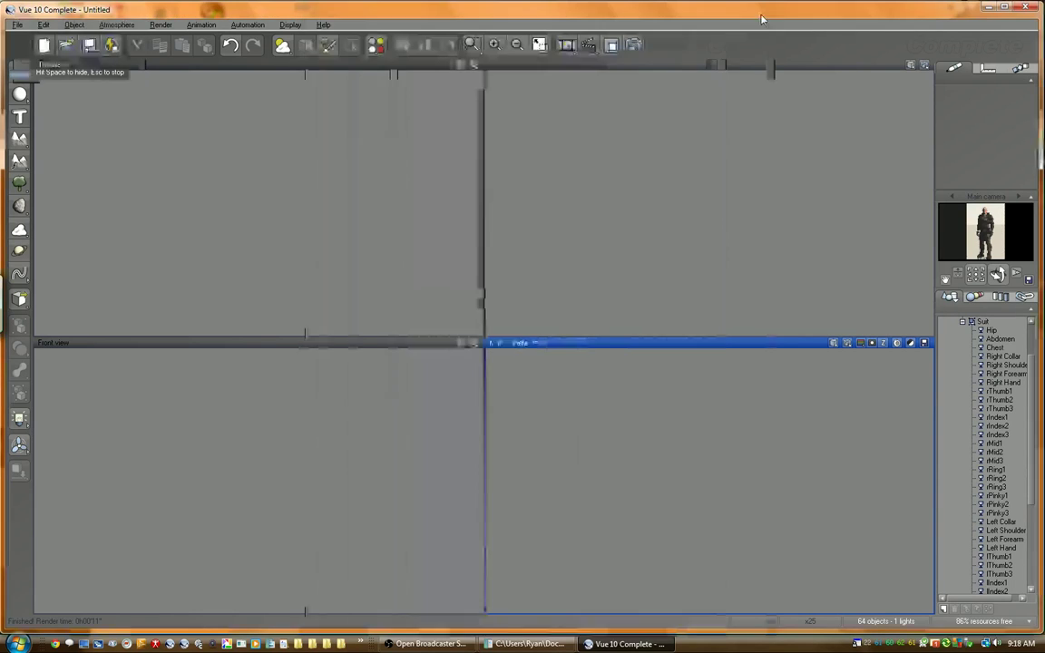
pyautogui.click(766, 6)
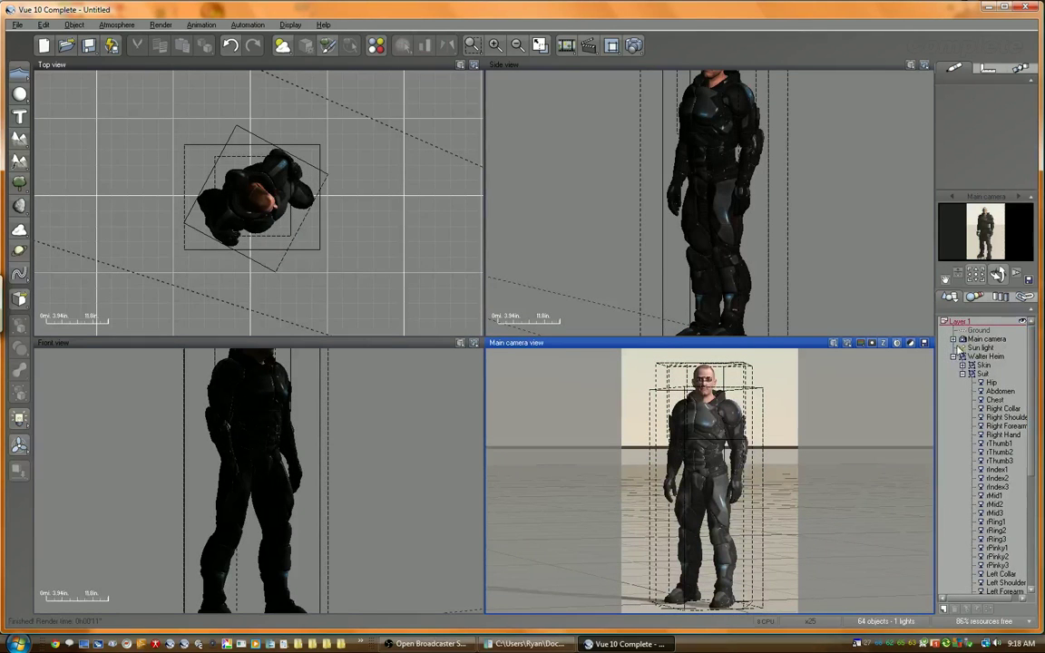
# - Collapse the character's hierarchy, select the whole character group and reframe the main camera on the full figure
pyautogui.click(953, 357)
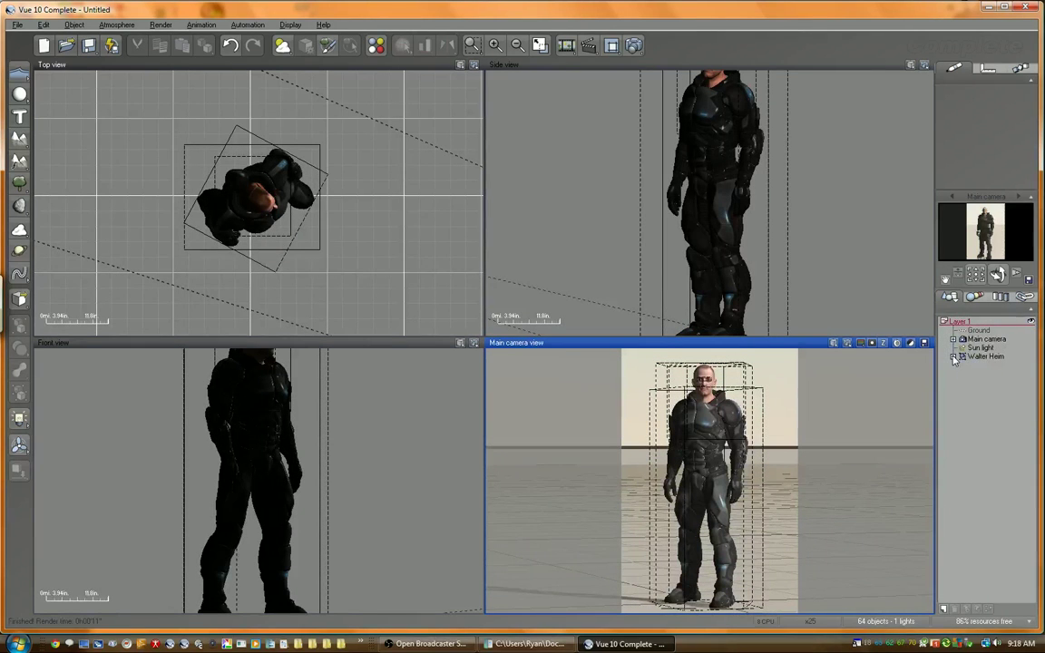
pyautogui.click(231, 214)
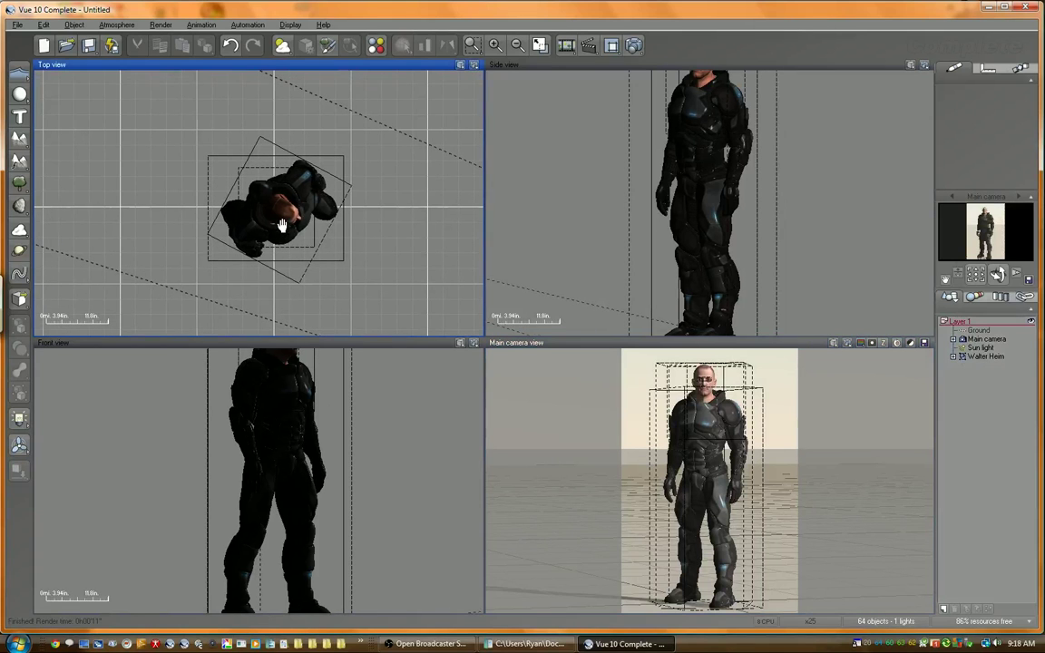
pyautogui.click(729, 447)
pyautogui.click(989, 358)
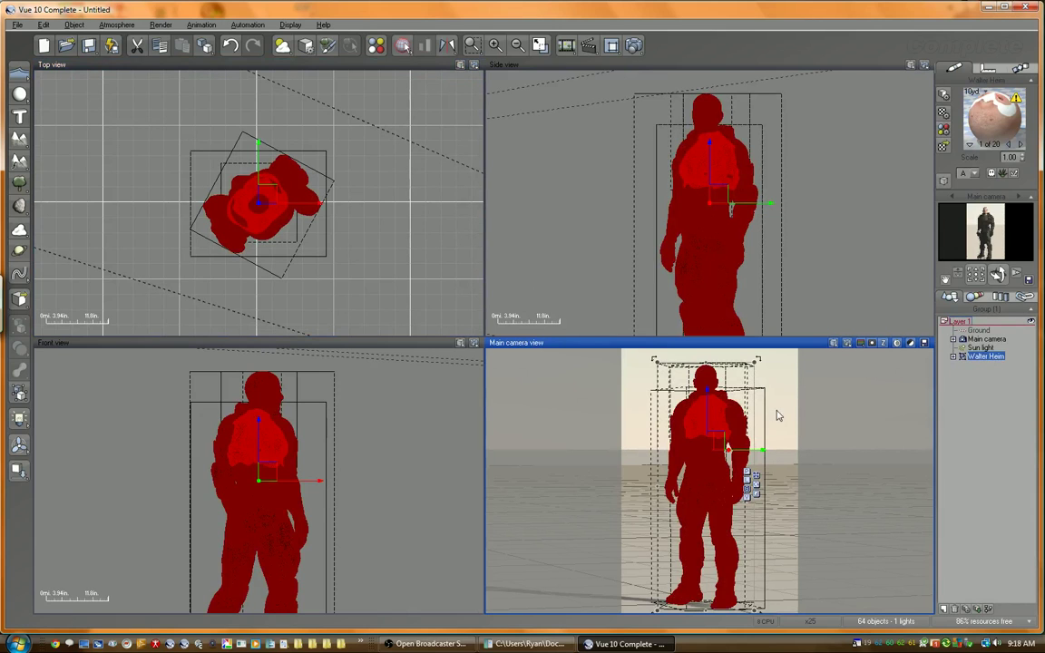
pyautogui.moveTo(777, 415)
pyautogui.mouseDown(button='right')
pyautogui.moveTo(764, 426)
pyautogui.moveTo(772, 461)
pyautogui.moveTo(775, 410)
pyautogui.moveTo(775, 419)
pyautogui.mouseUp(button='right')
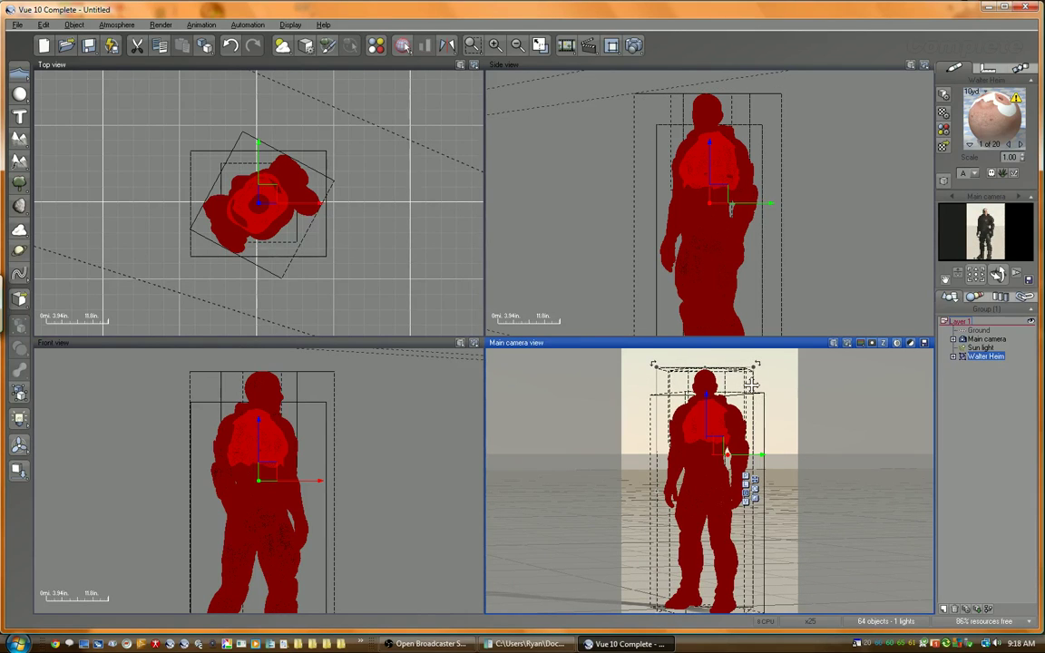
pyautogui.moveTo(764, 403); pyautogui.dragTo(767, 410, button='right')
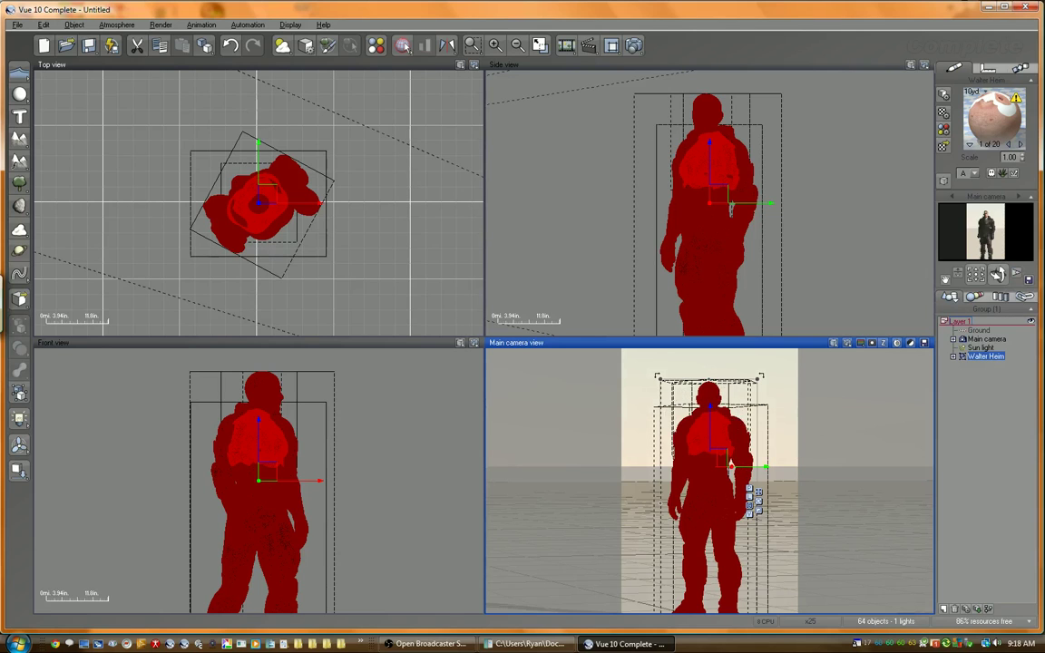
pyautogui.moveTo(736, 386); pyautogui.dragTo(736, 400, button='right')
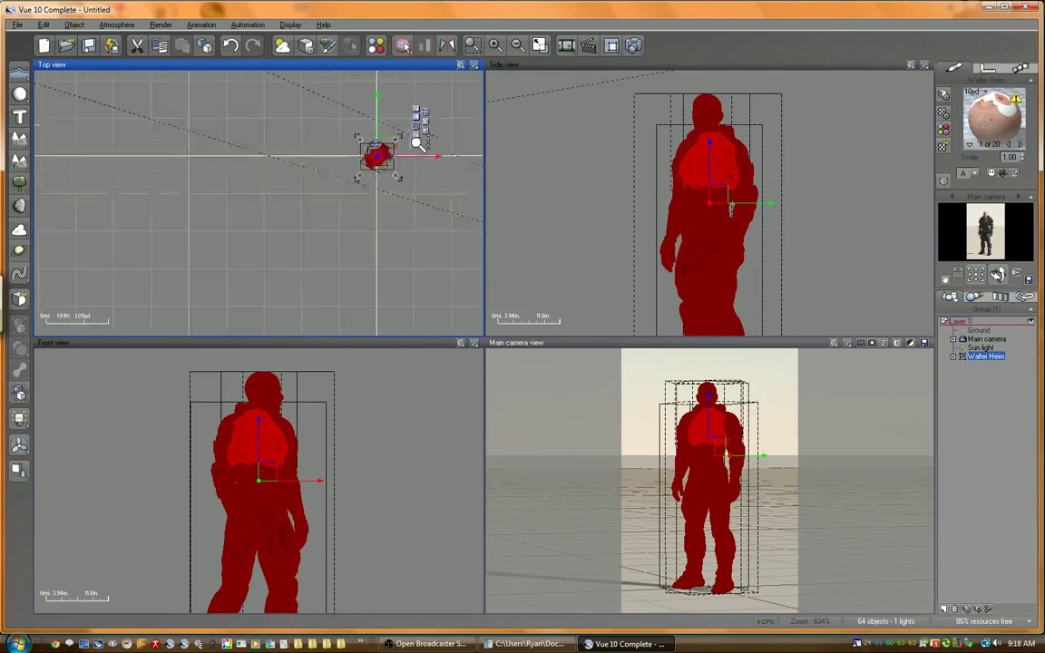
# - Move the main camera farther back from the character and lengthen its focal length so the full figure fills the frame
pyautogui.scroll(-5, 417, 143)
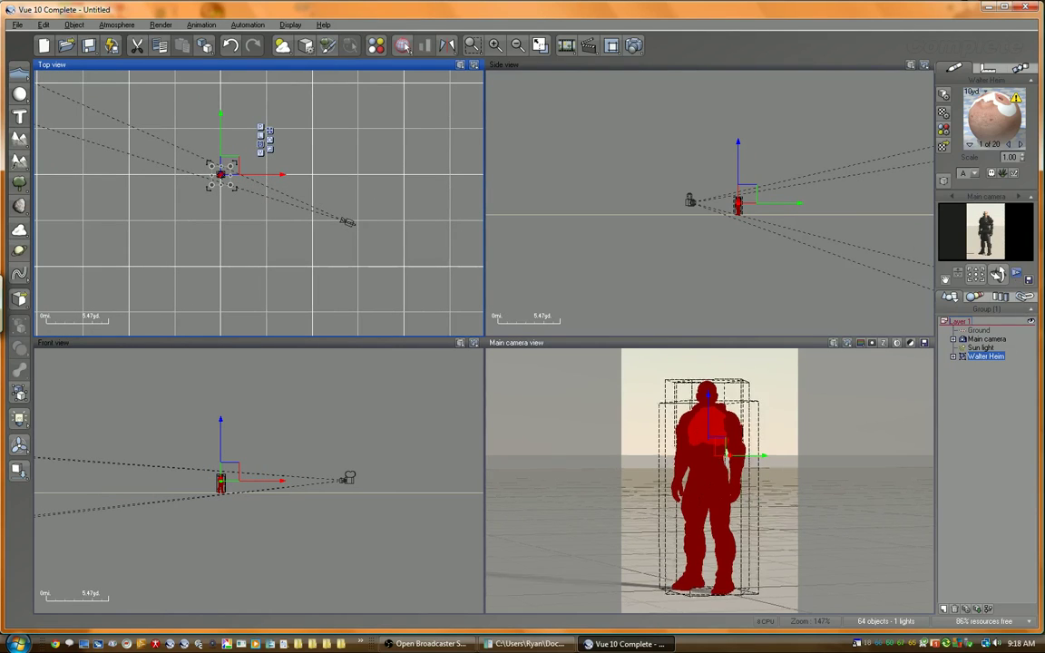
pyautogui.scroll(3, 725, 450)
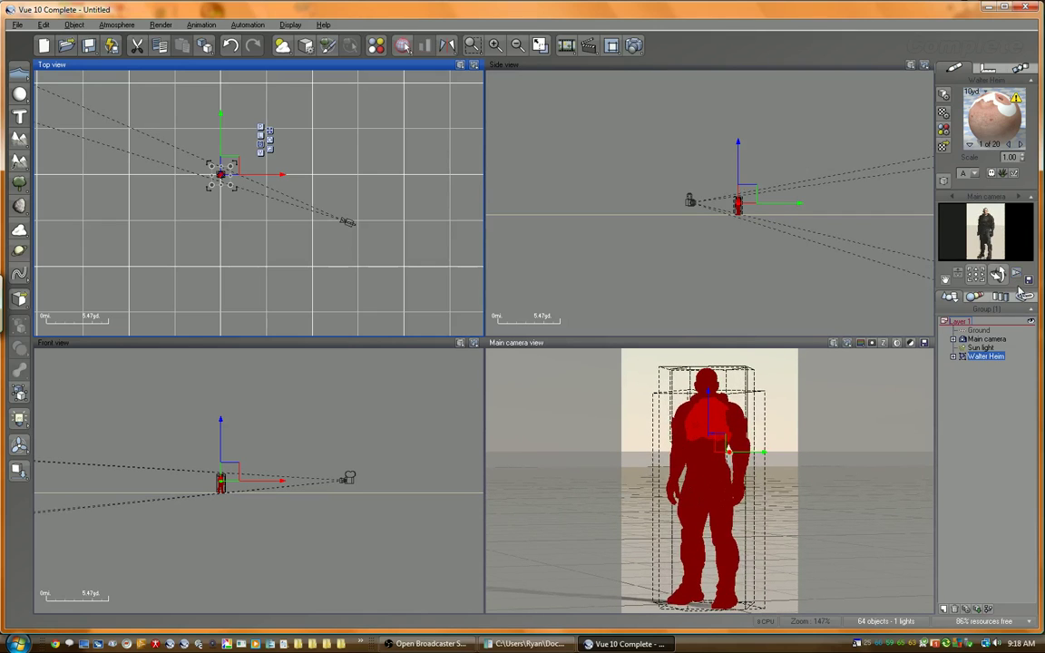
pyautogui.moveTo(997, 274); pyautogui.dragTo(998, 308)
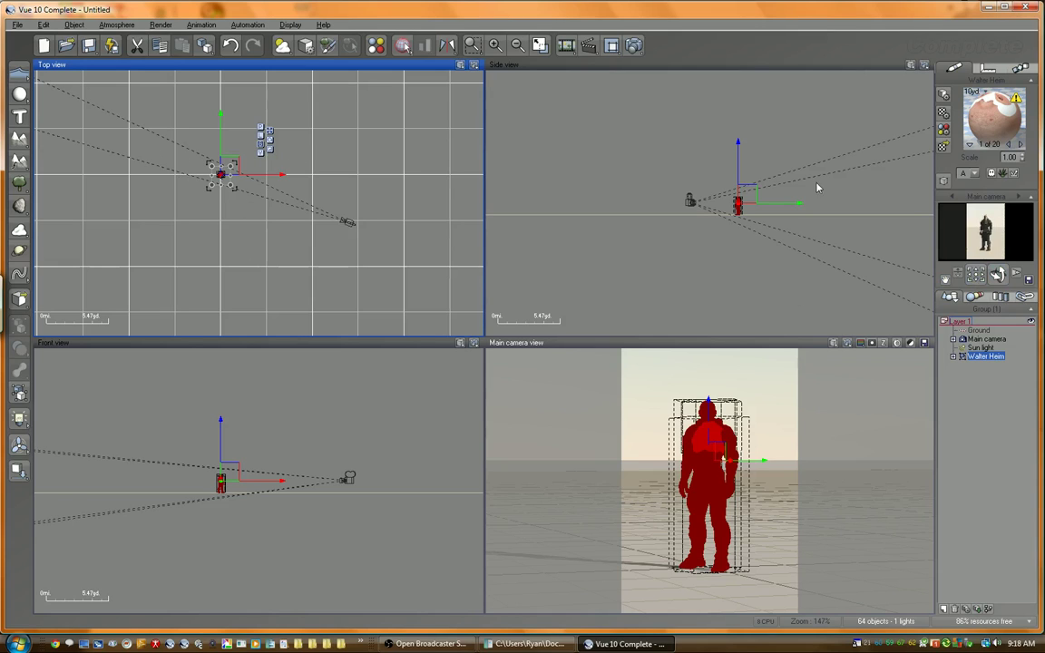
pyautogui.moveTo(1016, 273)
pyautogui.mouseDown()
pyautogui.moveTo(1016, 258)
pyautogui.moveTo(1016, 301)
pyautogui.moveTo(1015, 245)
pyautogui.moveTo(1016, 266)
pyautogui.mouseUp()
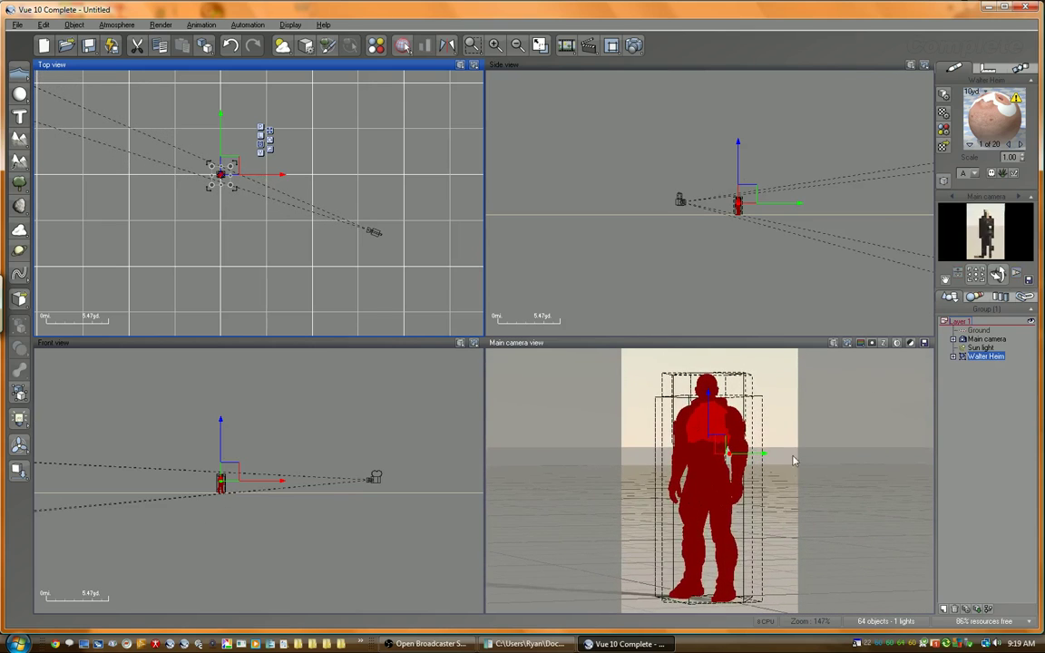
pyautogui.click(761, 512)
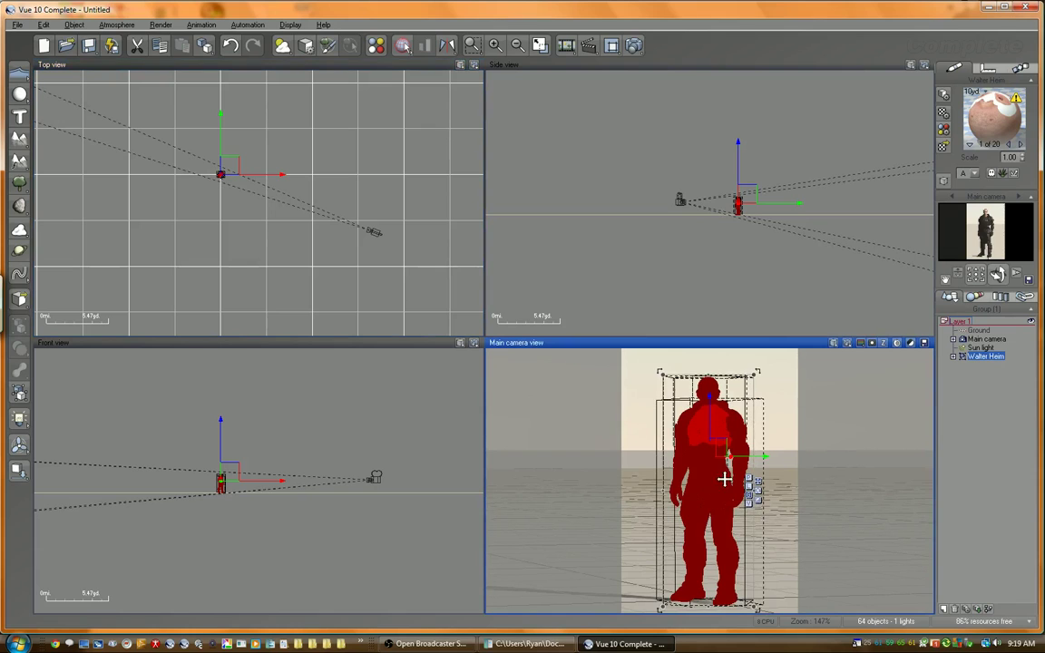
# - Add a sphere and place it well behind the character, centred in the main camera's field of view
pyautogui.click(187, 182)
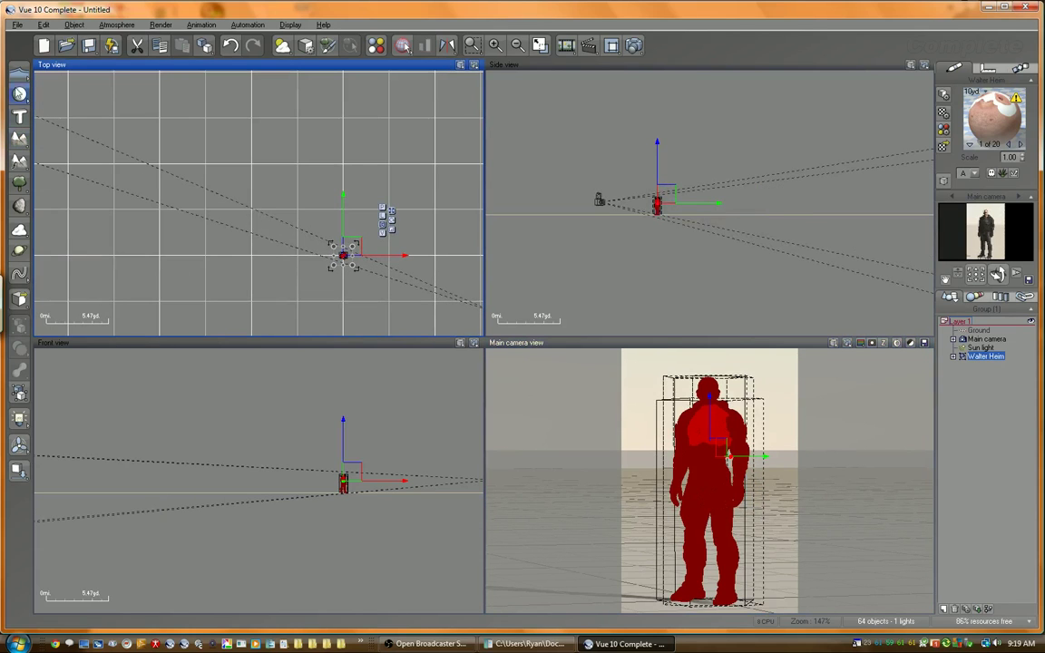
pyautogui.click(20, 94)
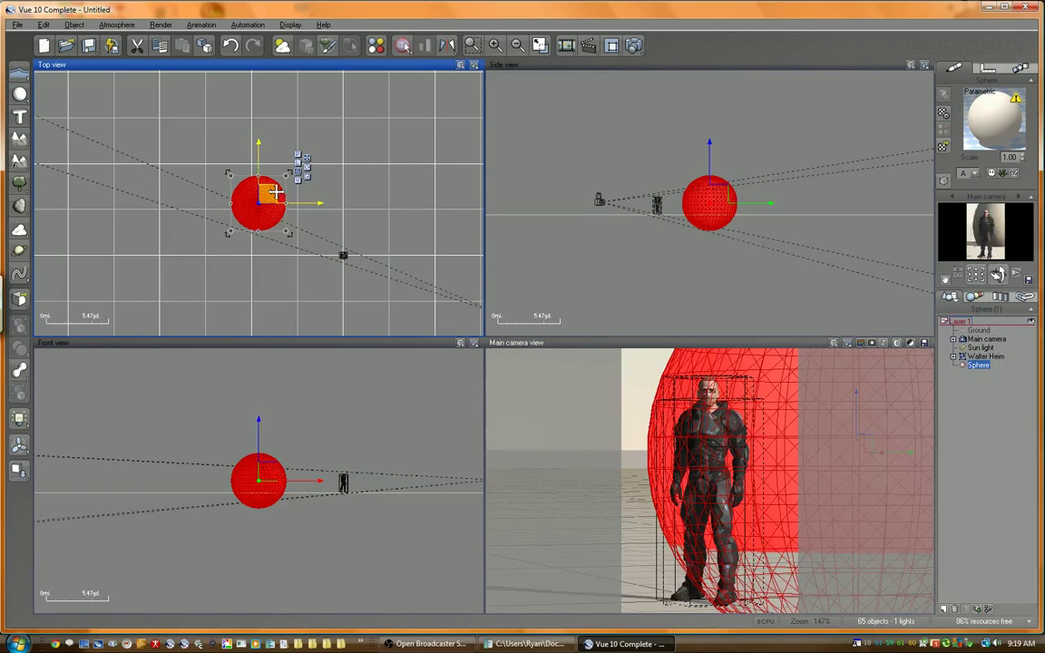
pyautogui.moveTo(271, 193); pyautogui.dragTo(91, 135)
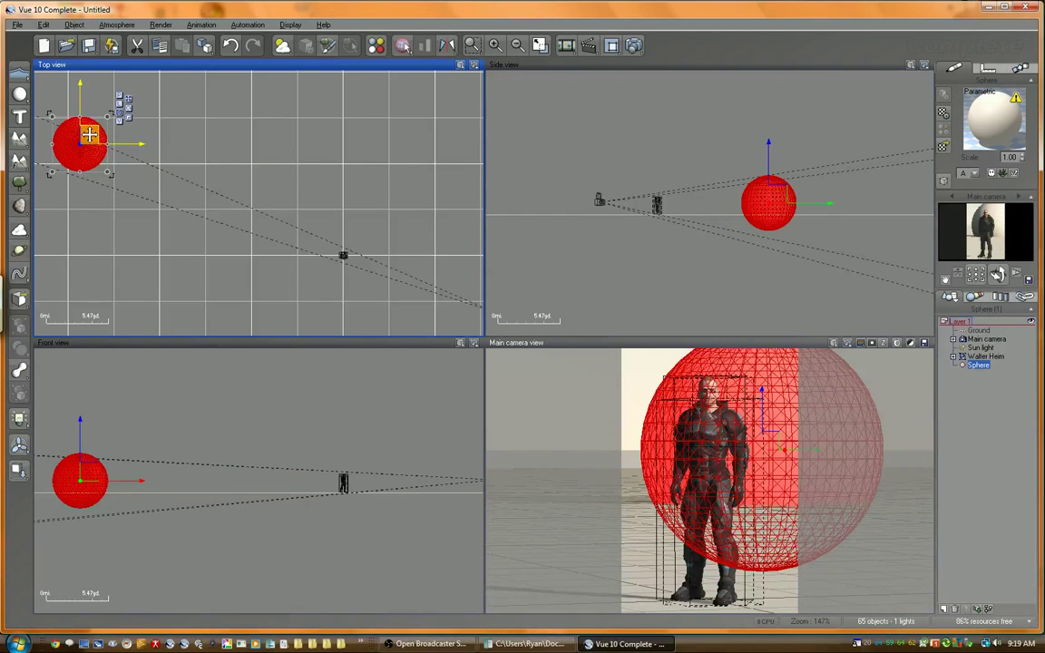
pyautogui.moveTo(89, 135); pyautogui.dragTo(86, 143)
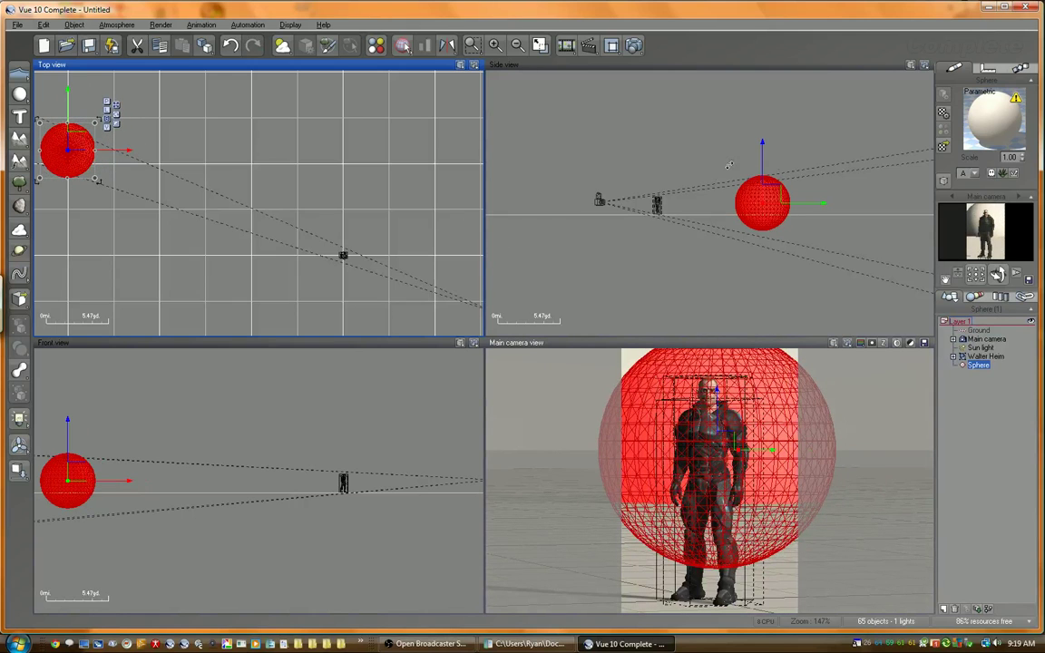
# - Browse the material collections and assign the Espressine - QuadSpinner Mineral Infinity material from the QuadSpinner collection to the sphere
pyautogui.click(979, 133)
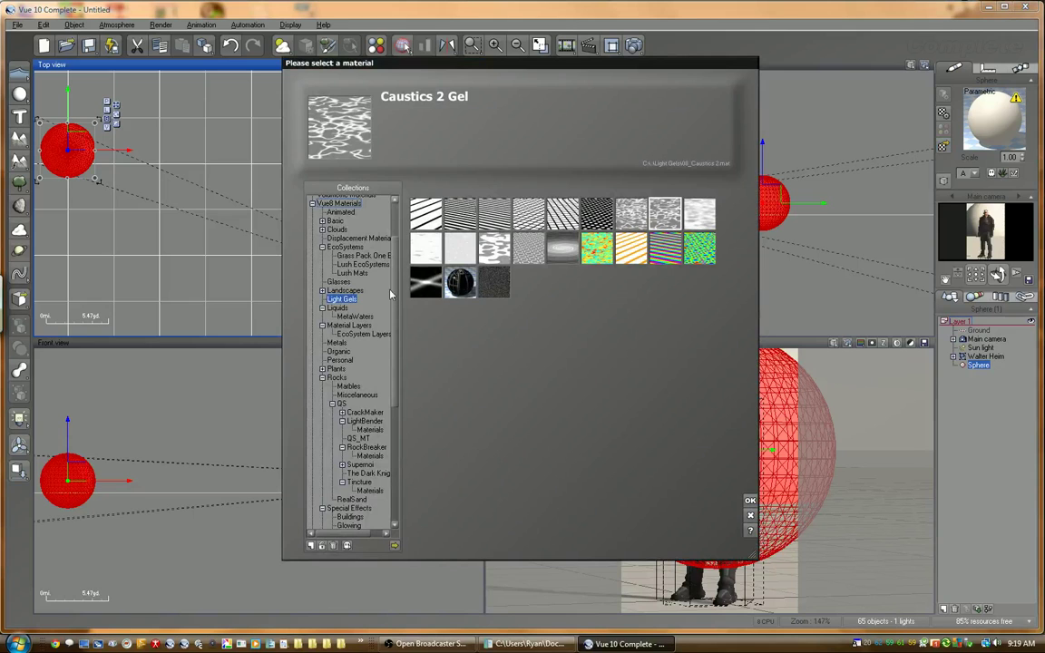
pyautogui.scroll(-2, 395, 489)
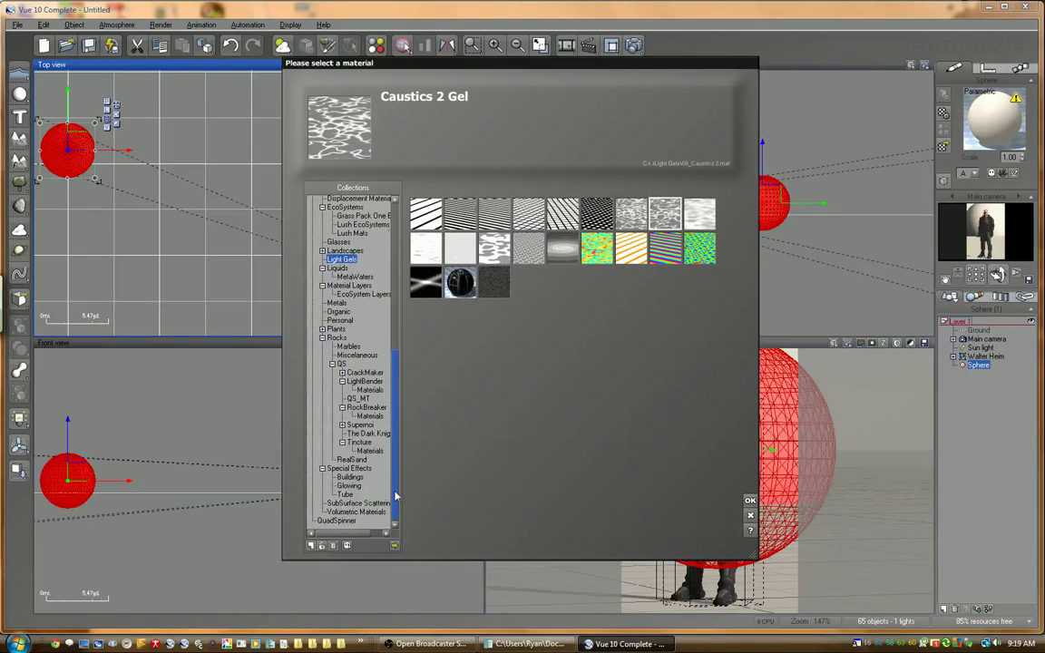
pyautogui.scroll(2, 396, 481)
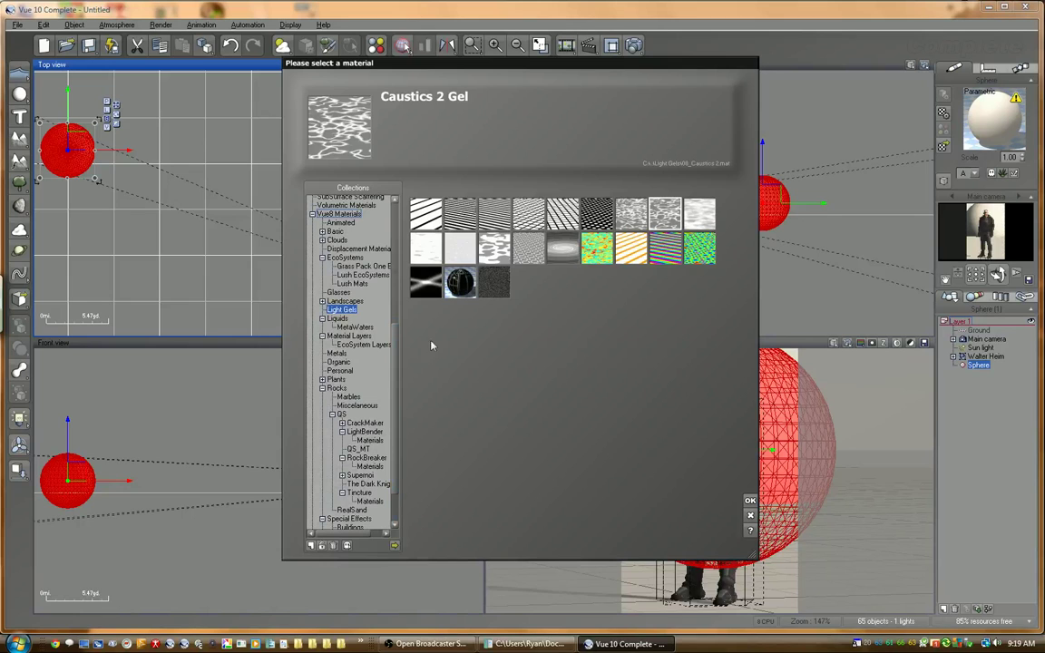
pyautogui.click(337, 352)
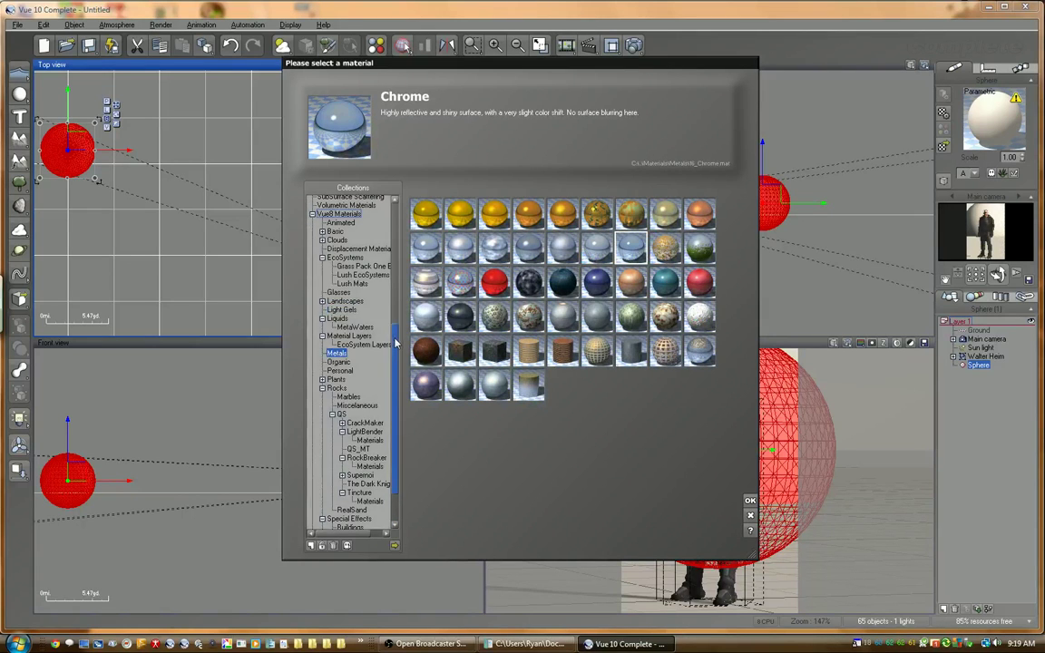
pyautogui.scroll(-2, 396, 368)
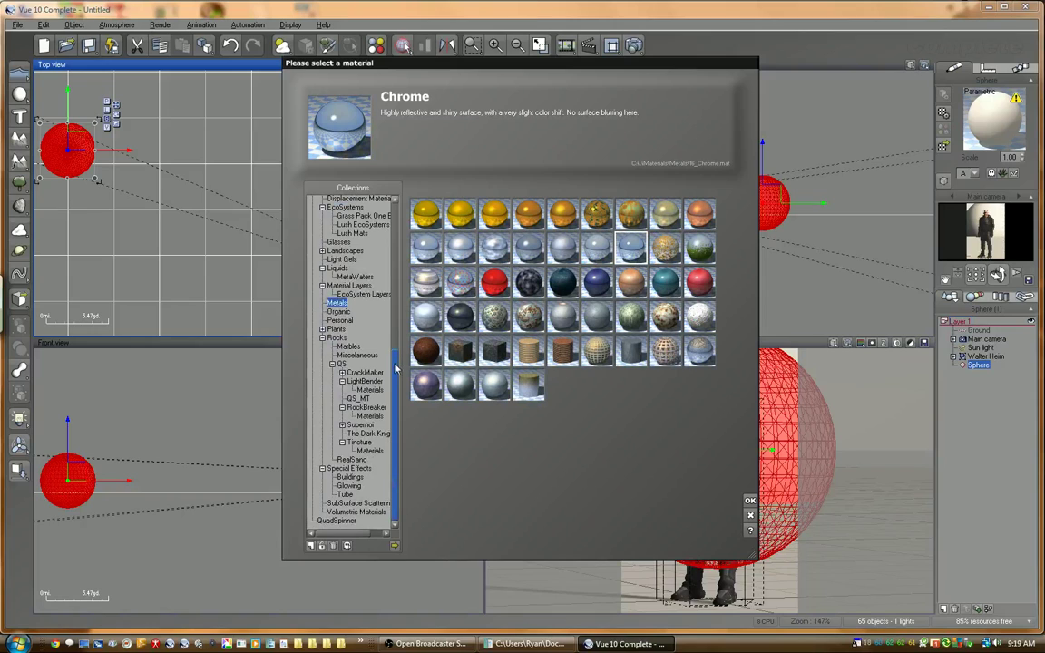
pyautogui.click(337, 520)
pyautogui.click(426, 316)
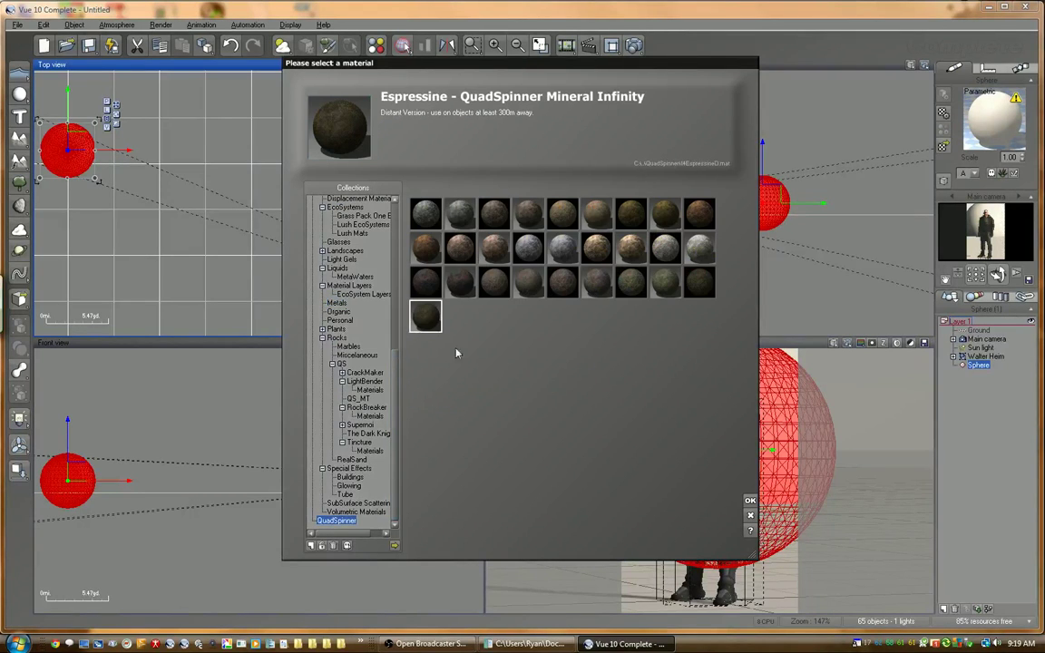
pyautogui.click(750, 501)
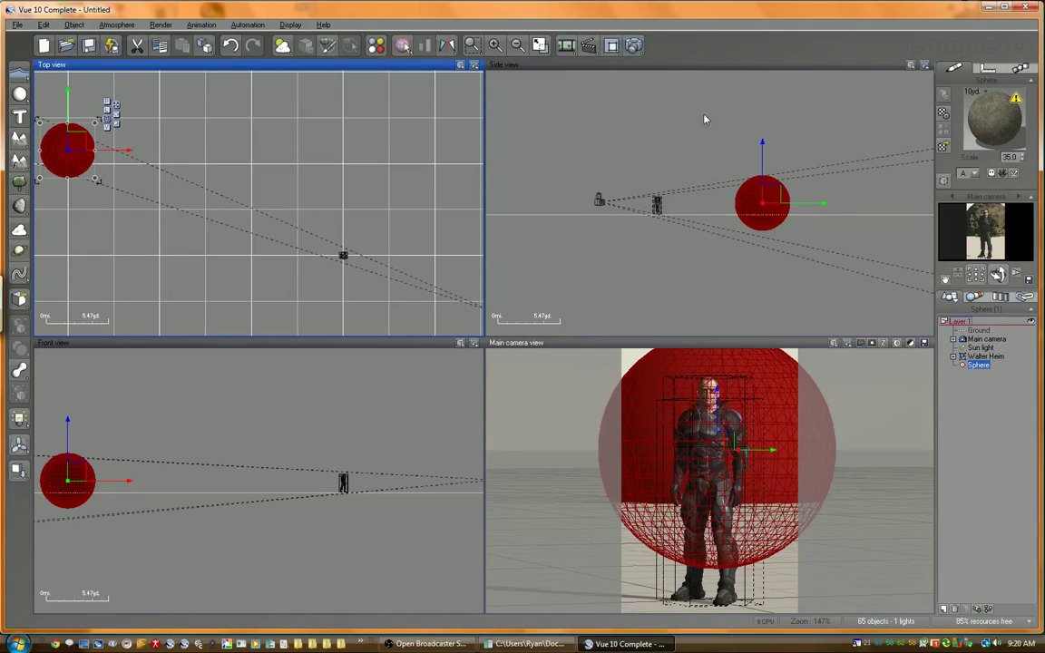
# - Render the main camera view, examine the figure against the textured sphere in an enlarged render display, and close it
pyautogui.click(635, 45)
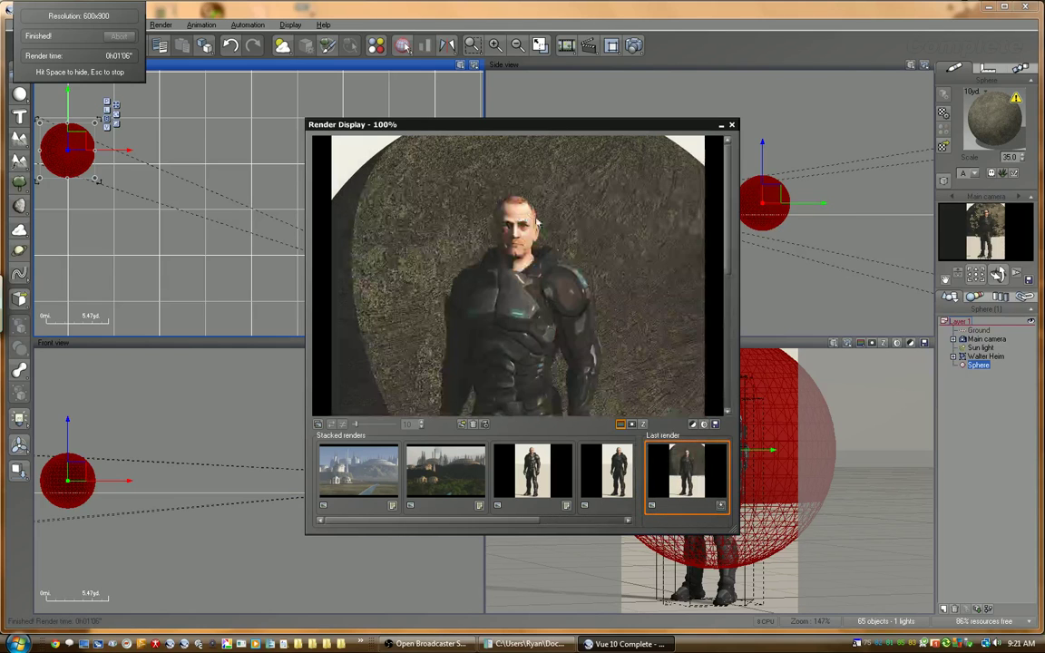
pyautogui.moveTo(581, 128); pyautogui.dragTo(535, 42)
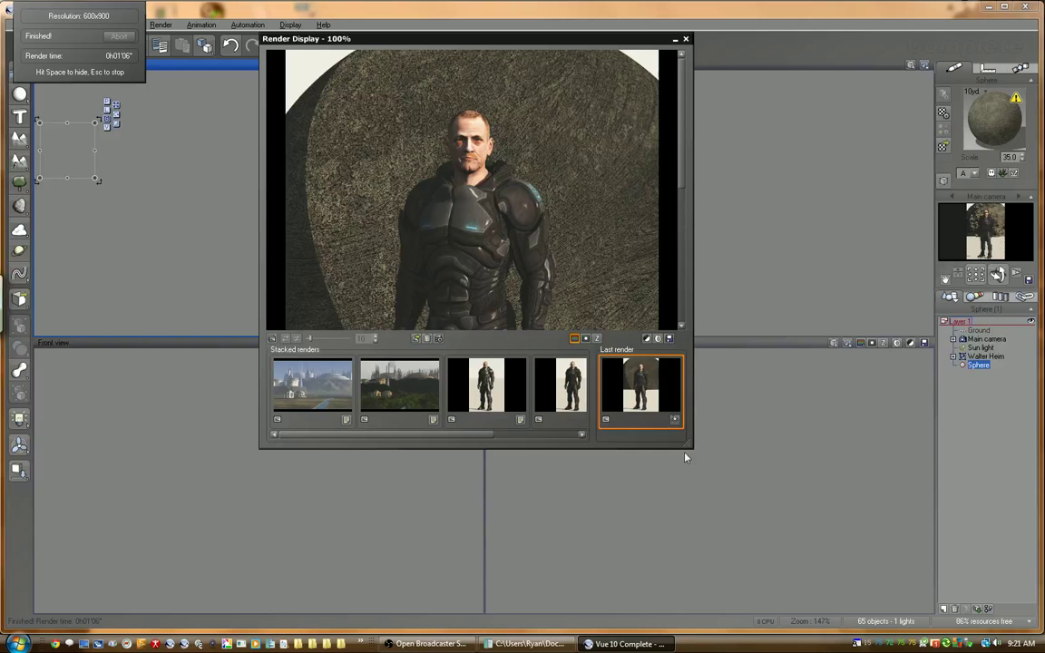
pyautogui.moveTo(687, 448); pyautogui.dragTo(862, 644)
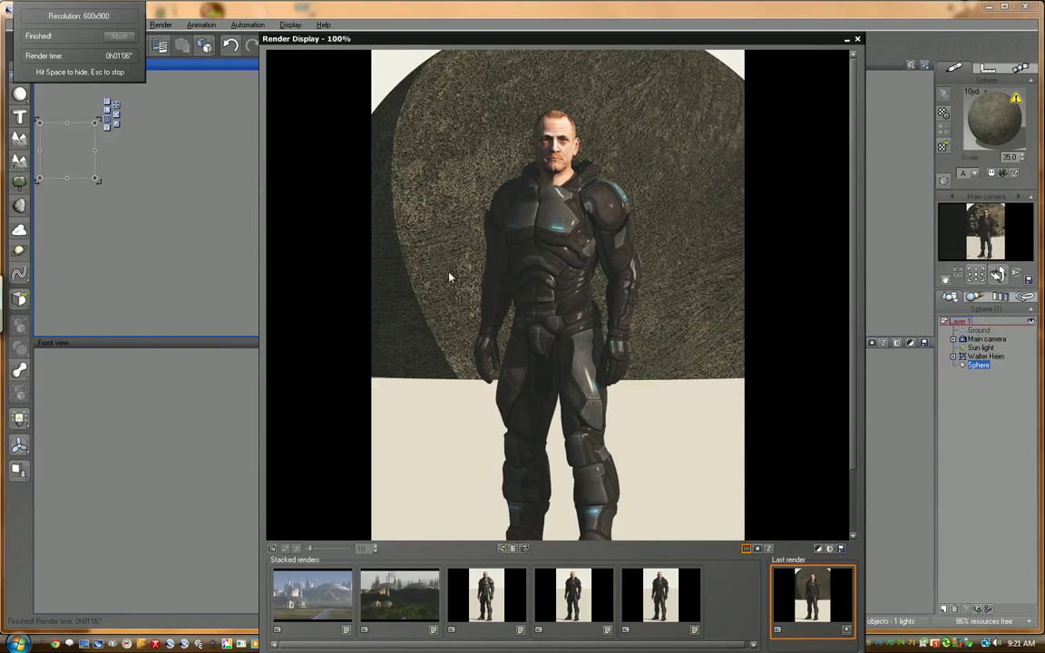
pyautogui.moveTo(622, 251); pyautogui.dragTo(659, 212)
pyautogui.scroll(3, 658, 212)
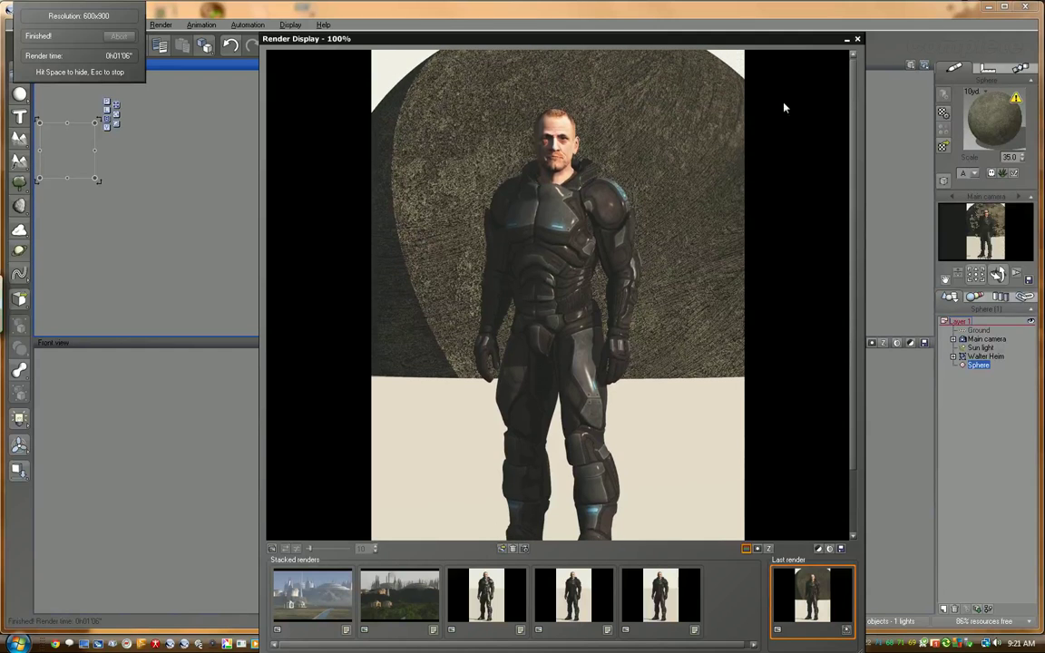
pyautogui.click(858, 40)
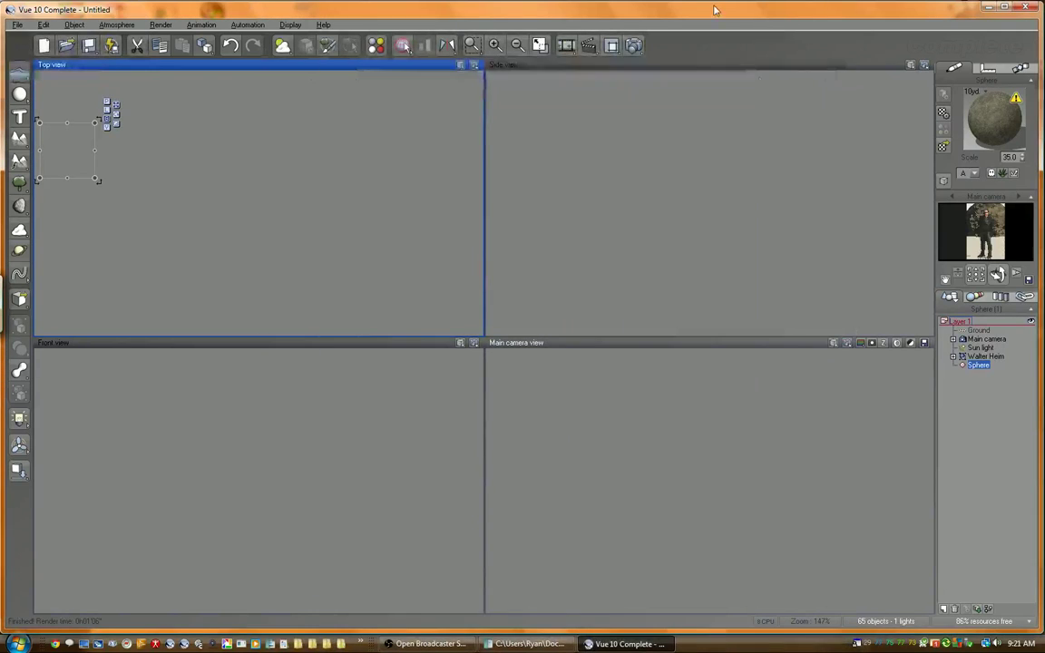
# - Reopen the last render in a larger display, check the full figure against the sphere, and close the display
pyautogui.click(862, 343)
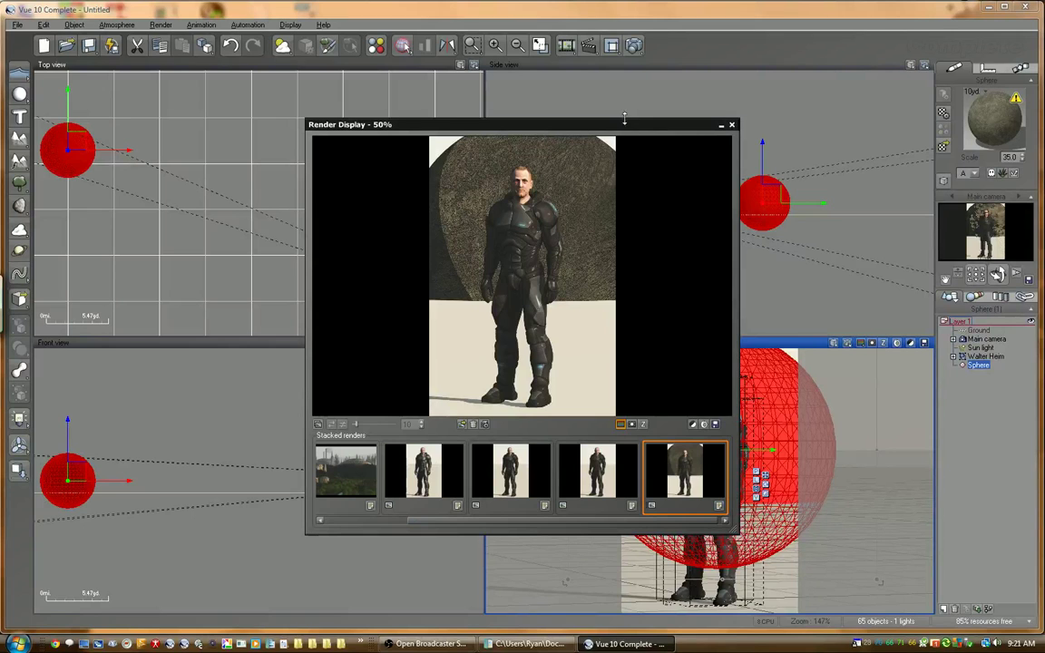
pyautogui.moveTo(626, 138); pyautogui.dragTo(602, 64)
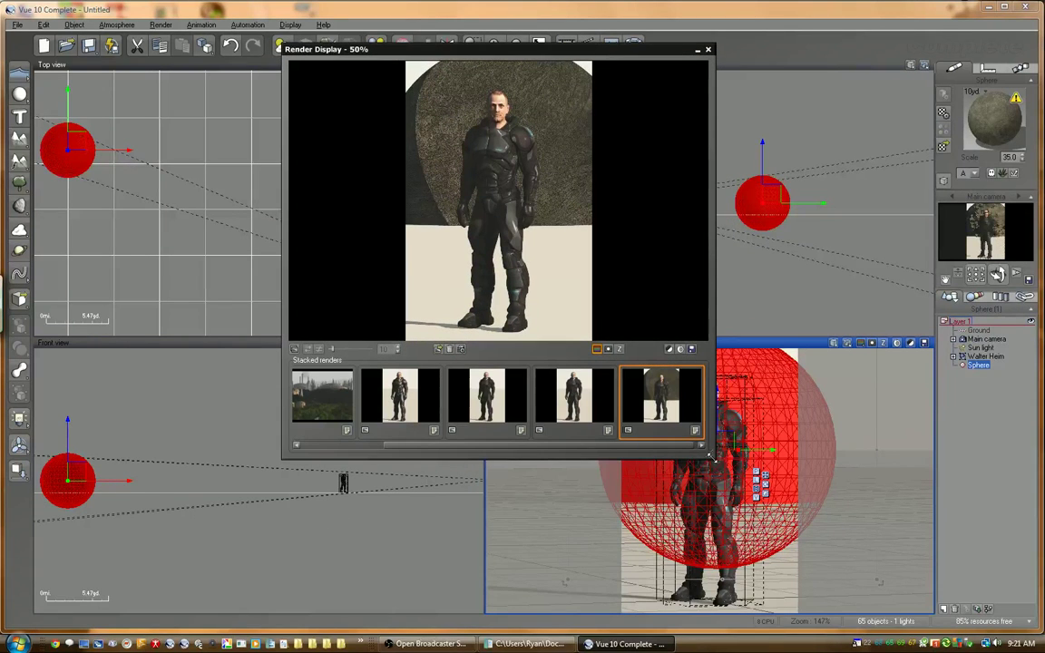
pyautogui.moveTo(714, 458); pyautogui.dragTo(793, 569)
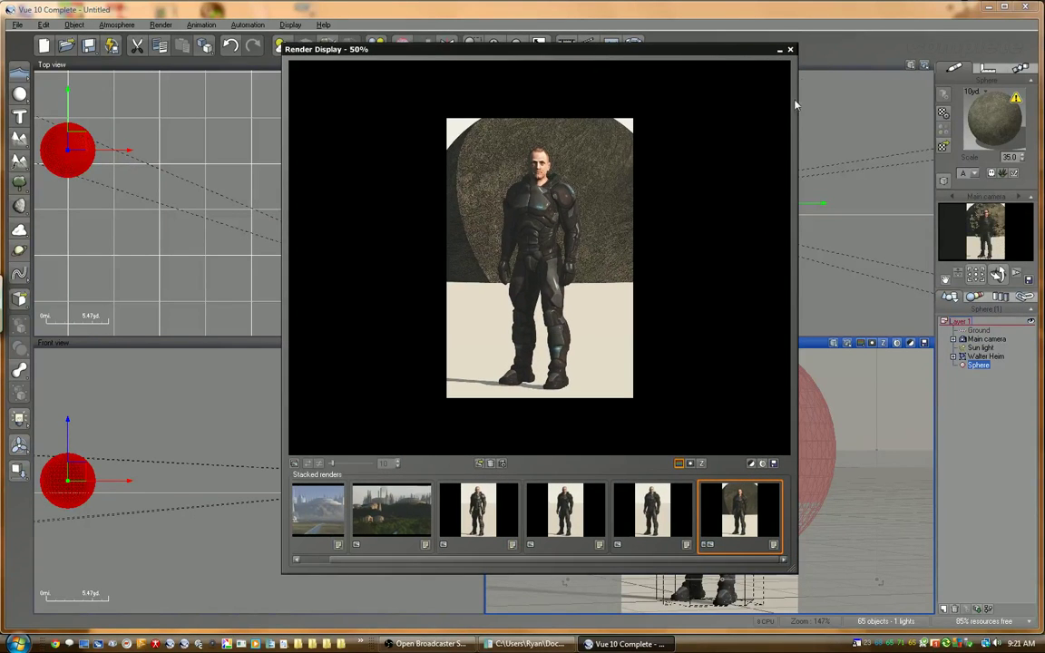
pyautogui.moveTo(726, 50)
pyautogui.mouseDown()
pyautogui.moveTo(721, 34)
pyautogui.moveTo(737, 38)
pyautogui.mouseUp()
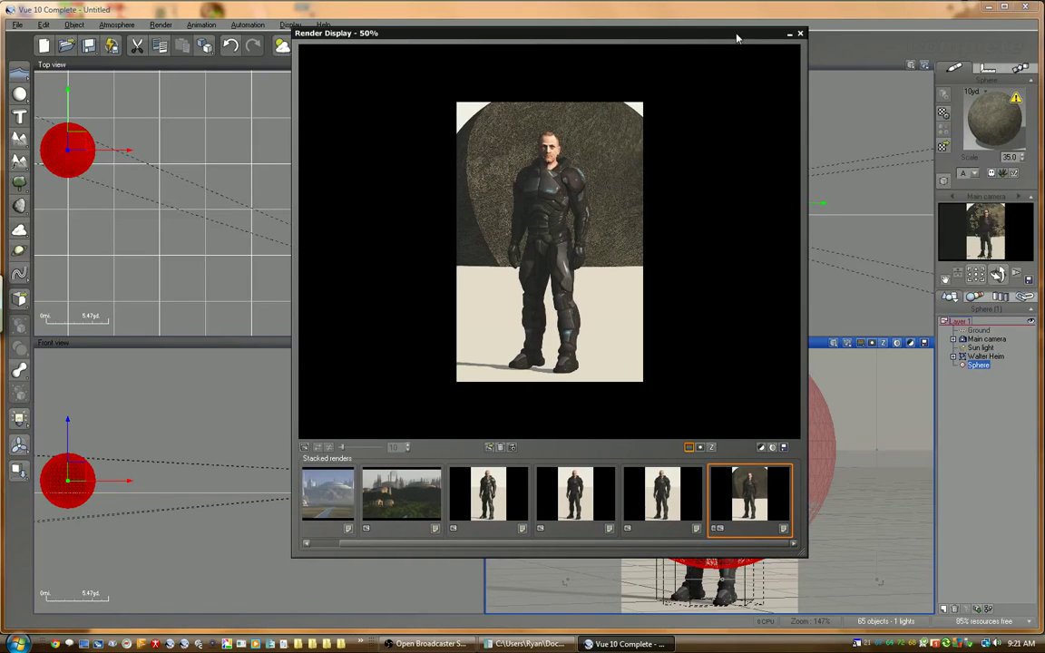
pyautogui.moveTo(701, 38); pyautogui.dragTo(700, 29)
pyautogui.click(796, 27)
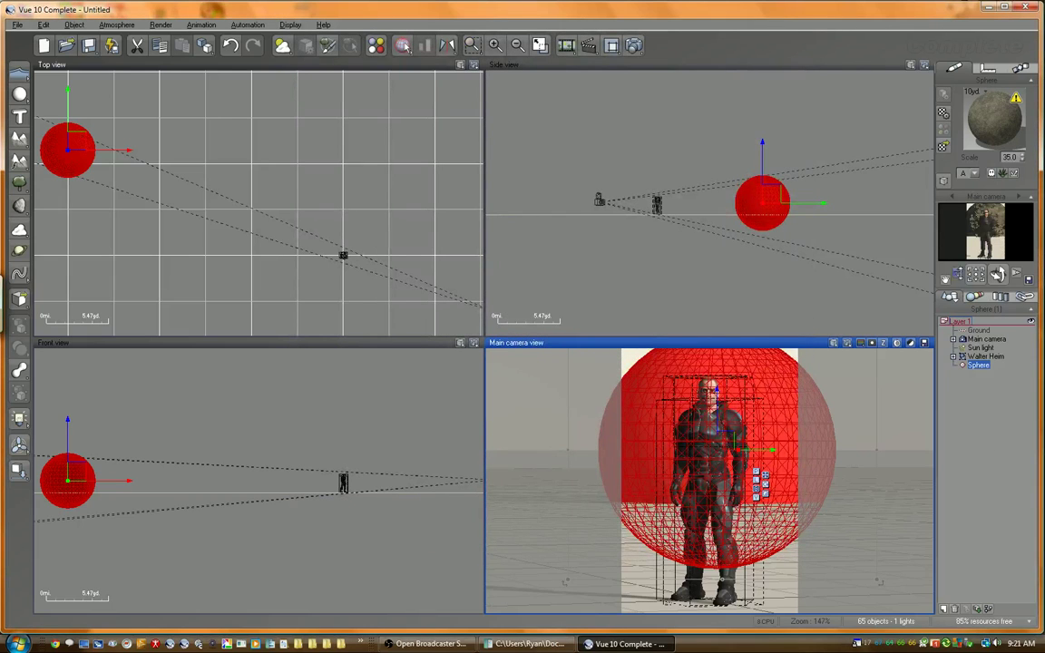
pyautogui.click(970, 481)
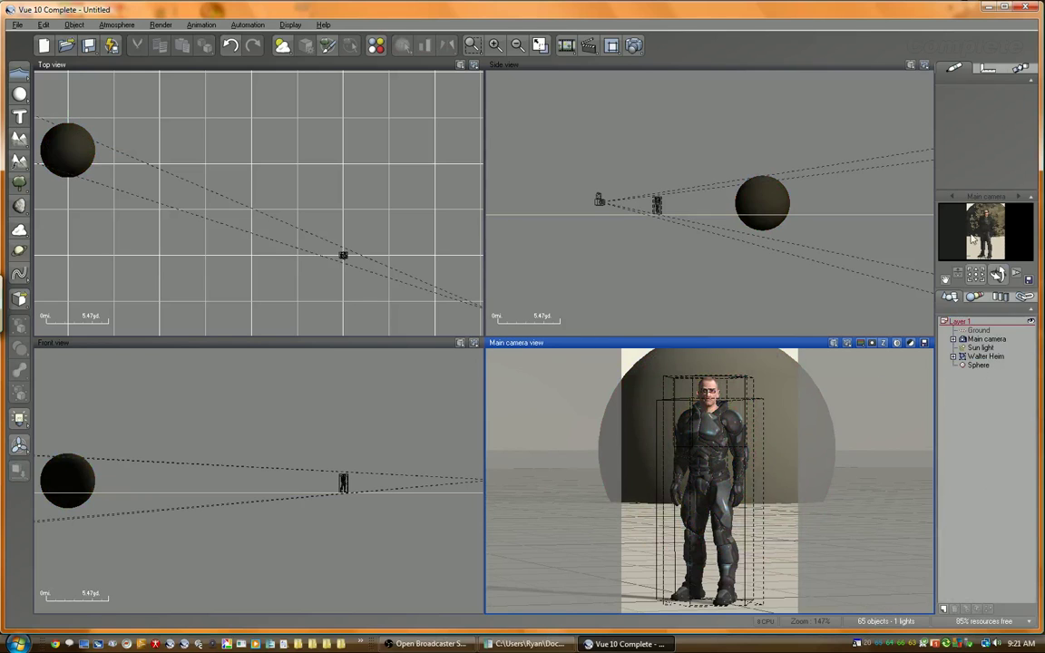
pyautogui.click(978, 365)
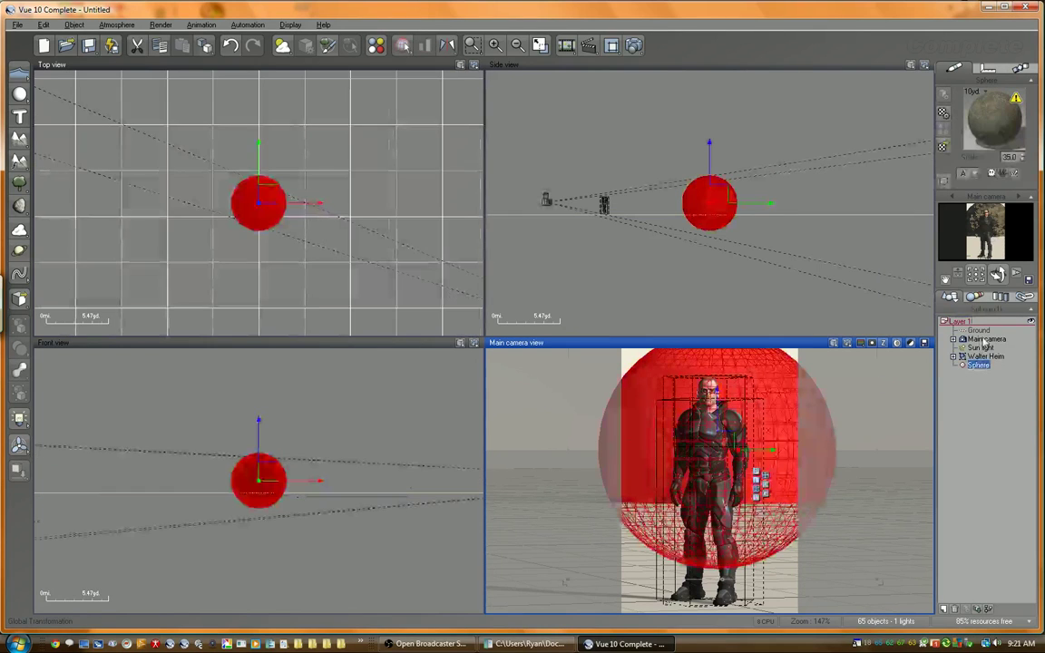
pyautogui.click(965, 416)
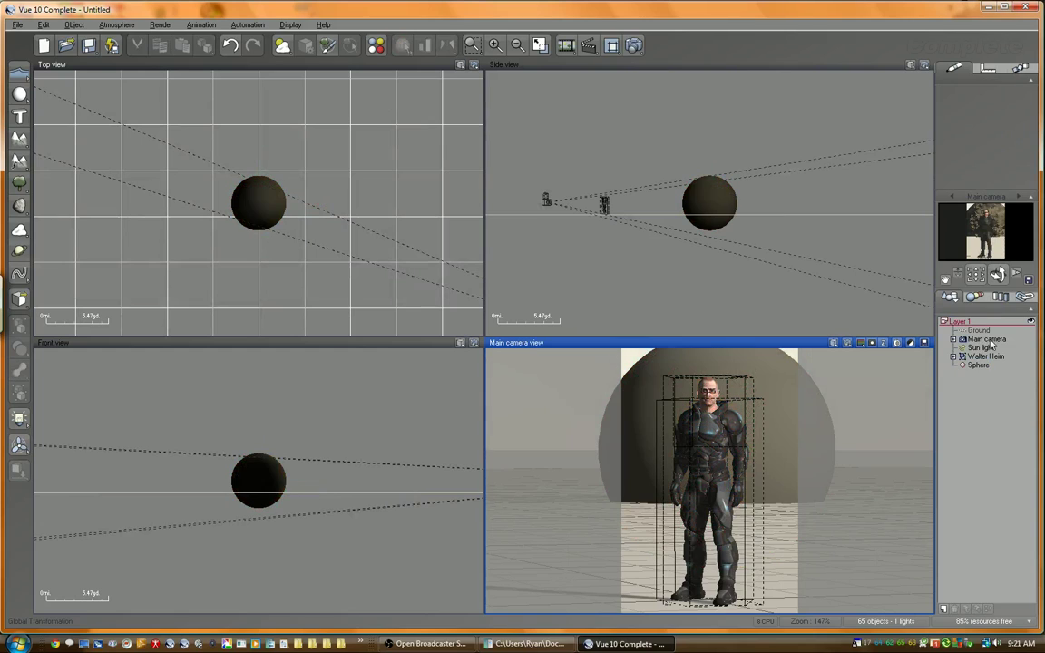
# - Link the main camera's target to the character group as its focus and check the target's placement on the figure
pyautogui.click(988, 339)
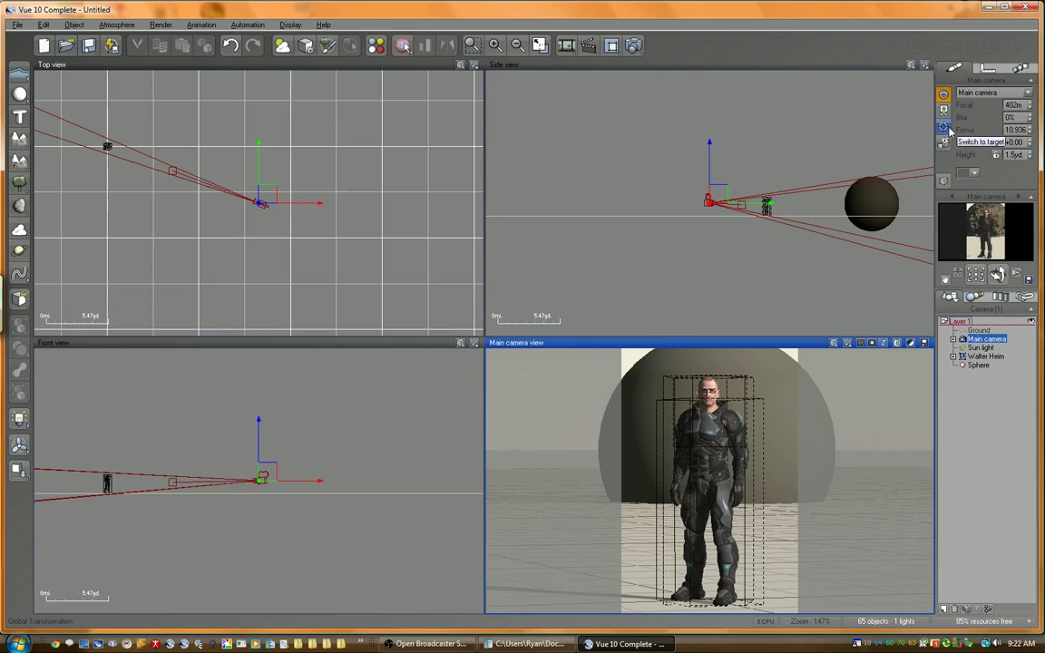
pyautogui.click(951, 129)
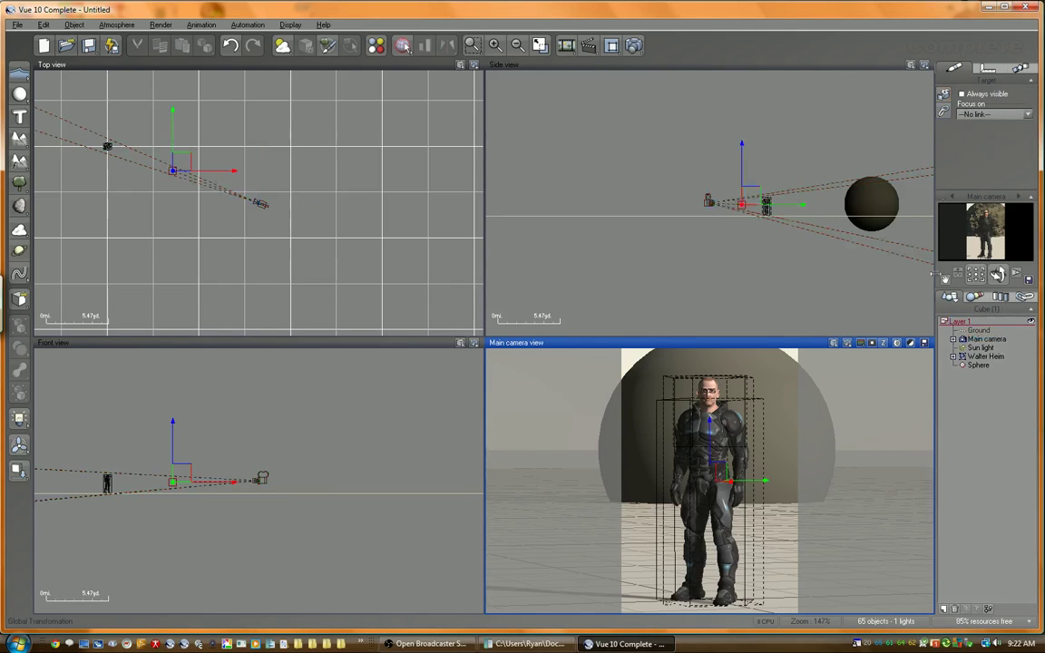
pyautogui.click(982, 115)
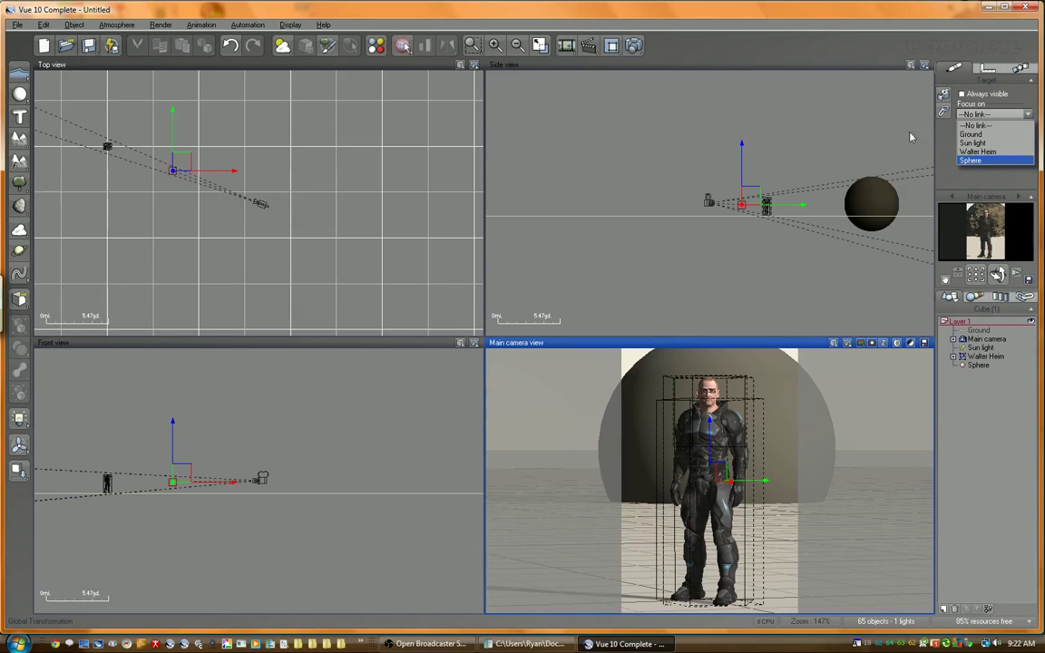
pyautogui.click(985, 152)
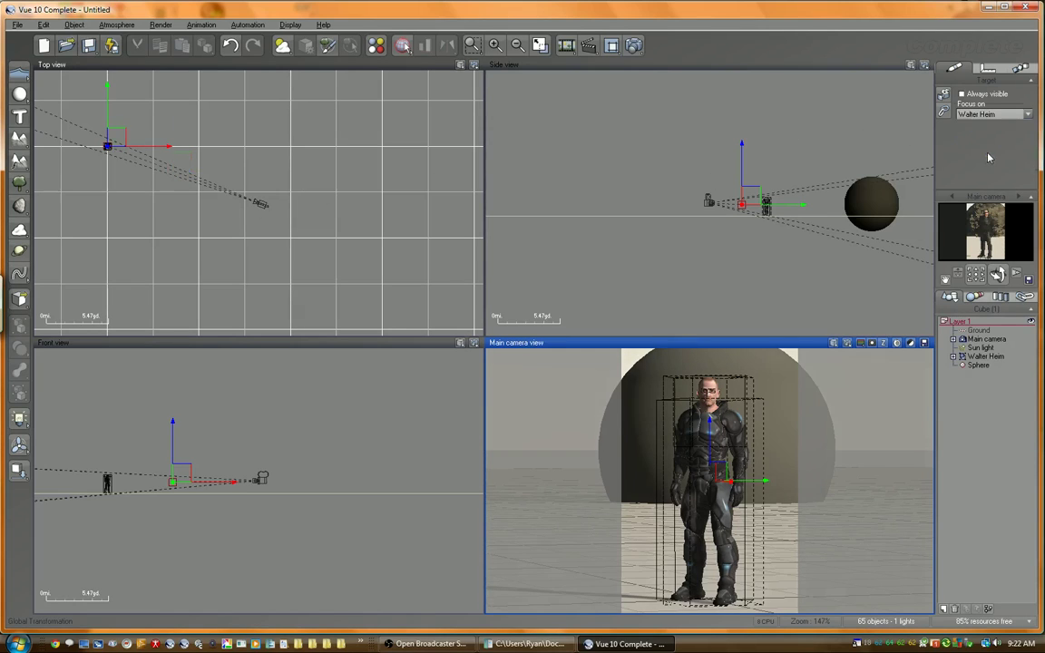
pyautogui.moveTo(107, 147); pyautogui.dragTo(201, 188, button='right')
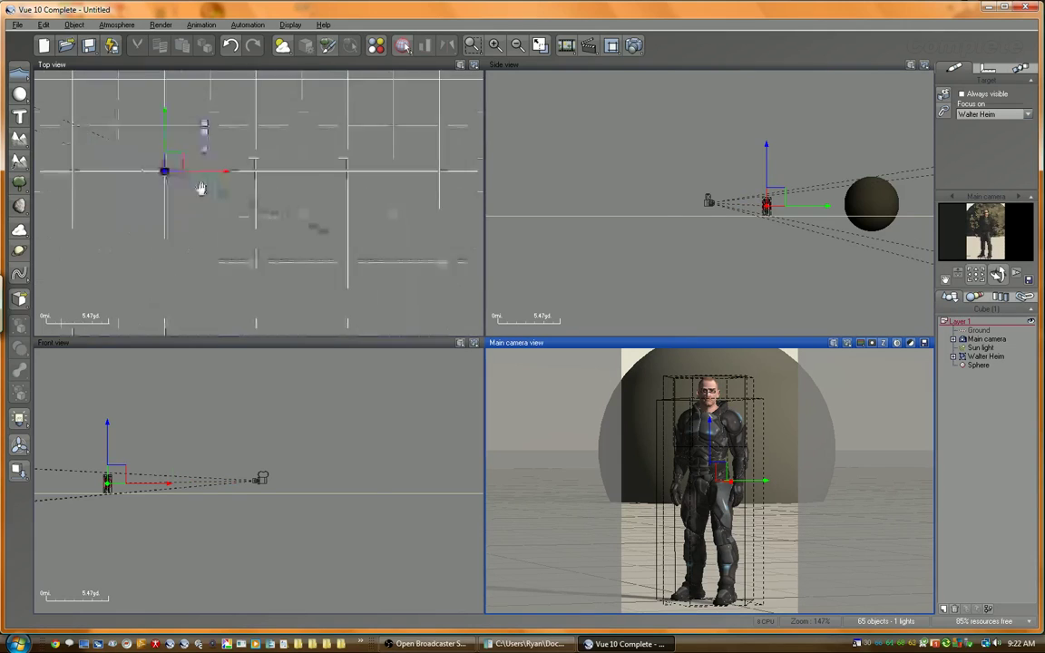
pyautogui.scroll(10, 201, 188)
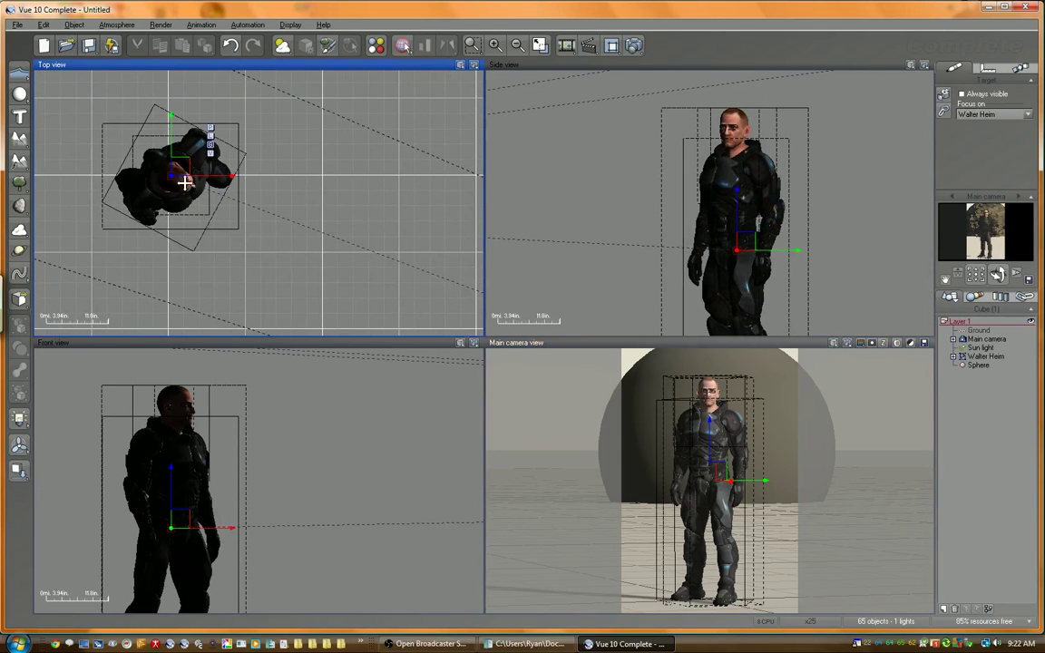
pyautogui.scroll(-2, 199, 186)
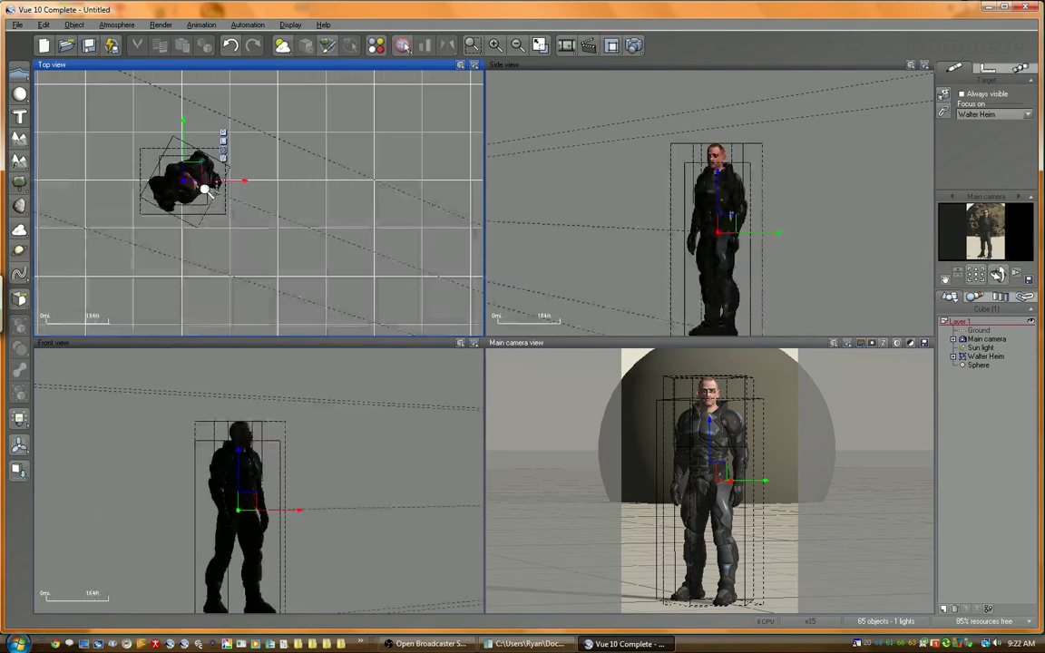
pyautogui.scroll(-2, 188, 182)
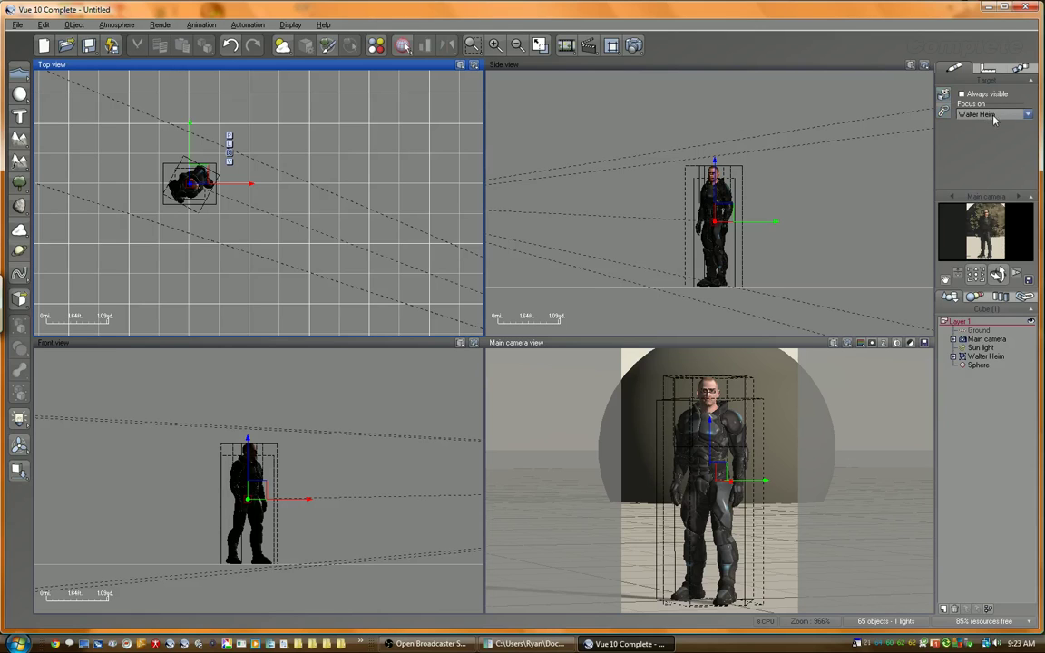
# - Try a 1% blur on the main camera and reset the blur to 0%
pyautogui.click(946, 95)
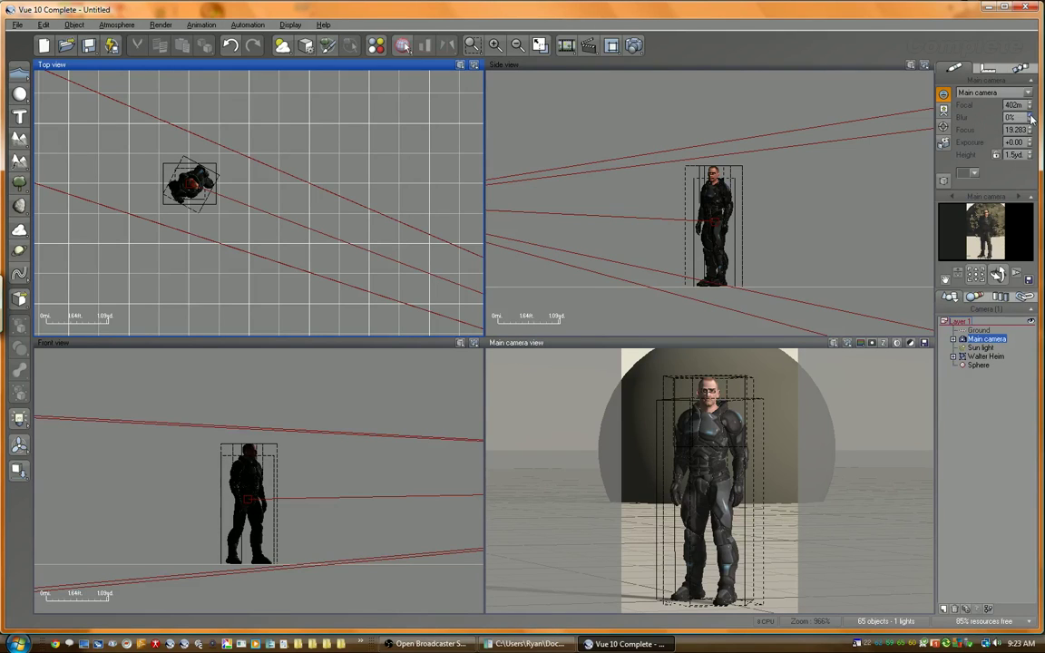
pyautogui.click(1029, 115)
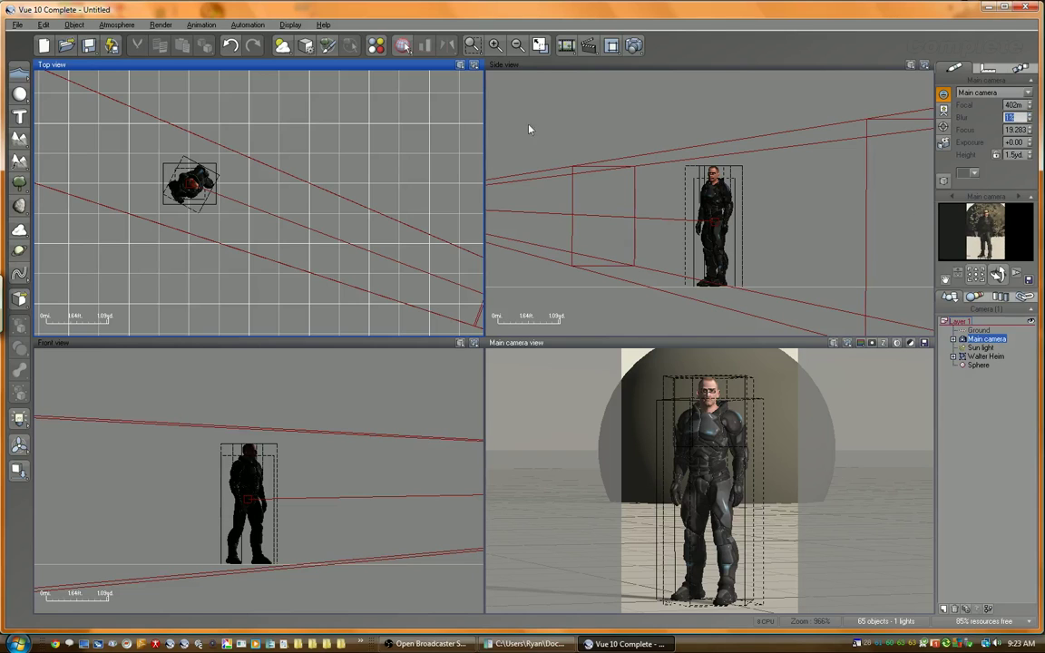
pyautogui.moveTo(232, 162); pyautogui.dragTo(294, 177, button='right')
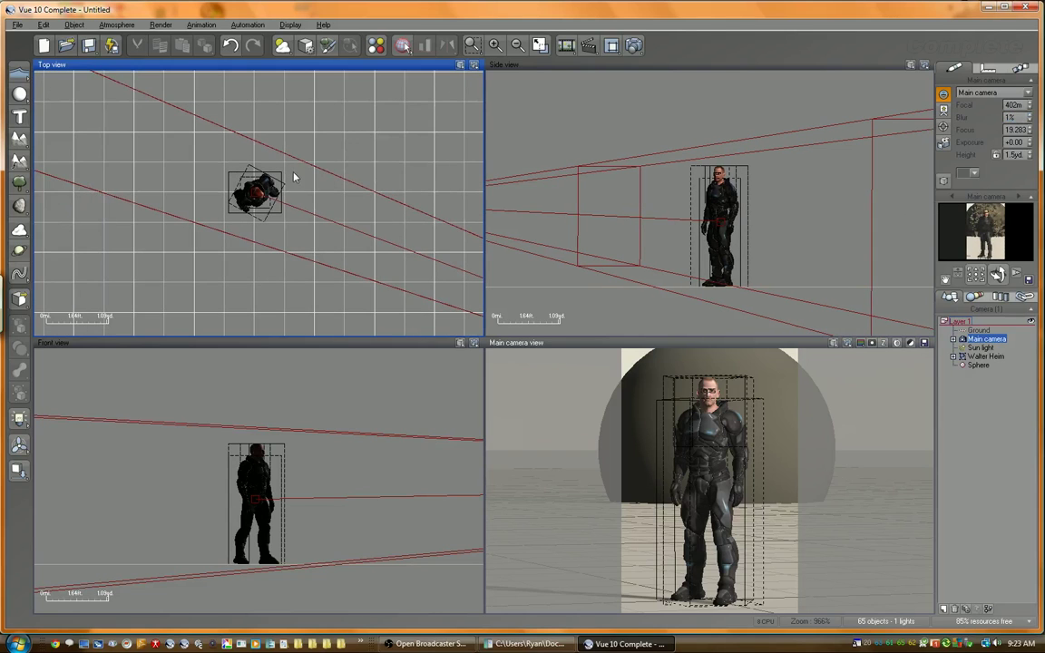
pyautogui.click(1030, 121)
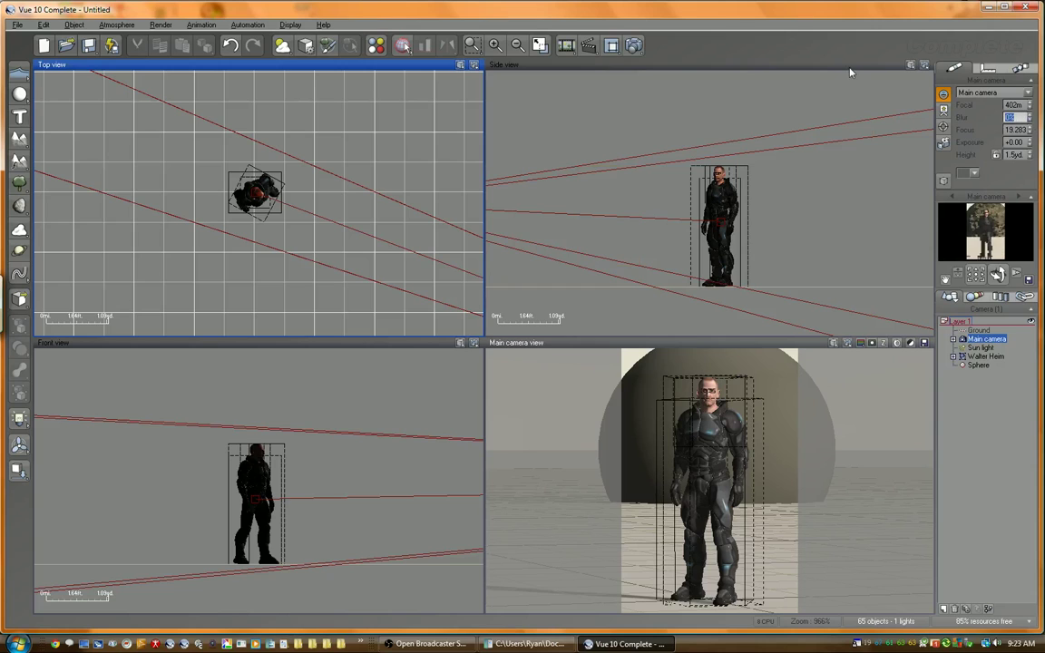
# - Maximize the side view to examine the main camera's line of focus on the character
pyautogui.doubleClick(743, 62)
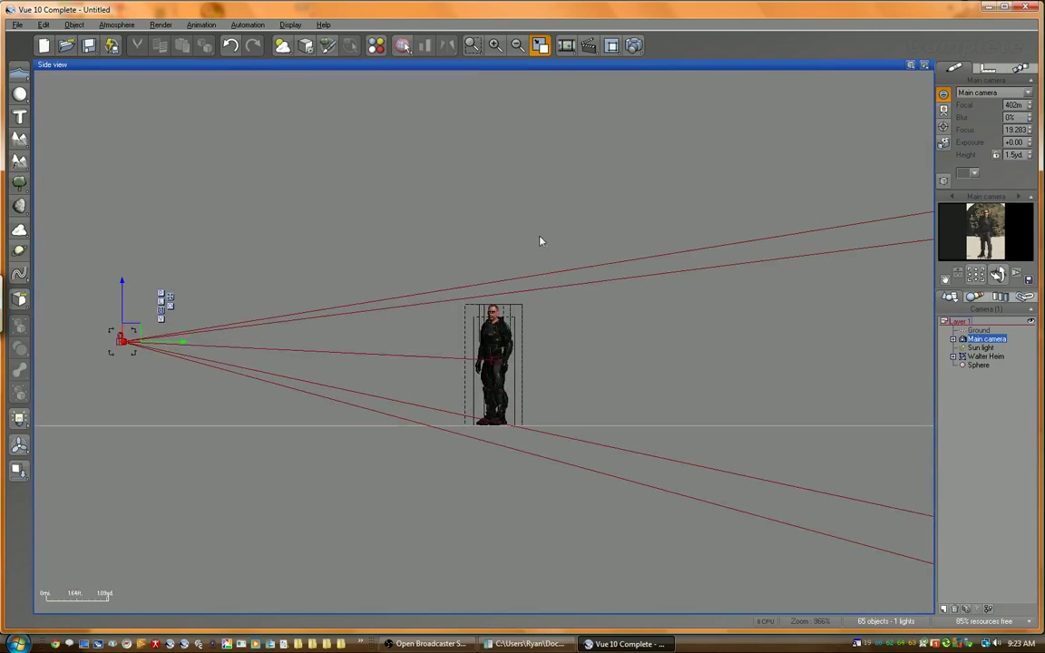
pyautogui.doubleClick(657, 62)
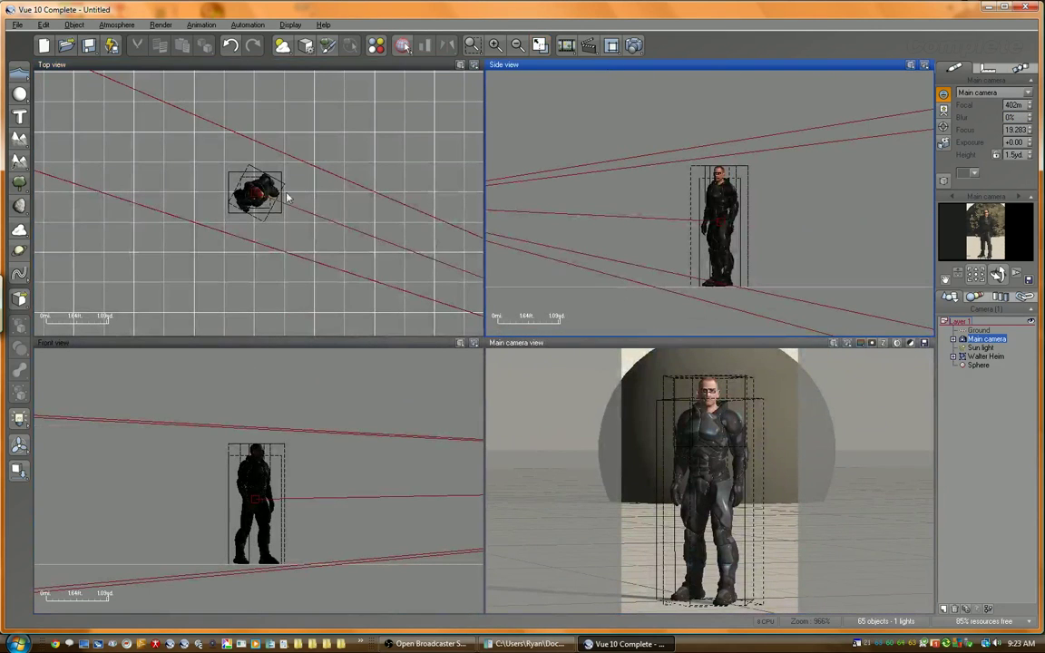
pyautogui.doubleClick(780, 64)
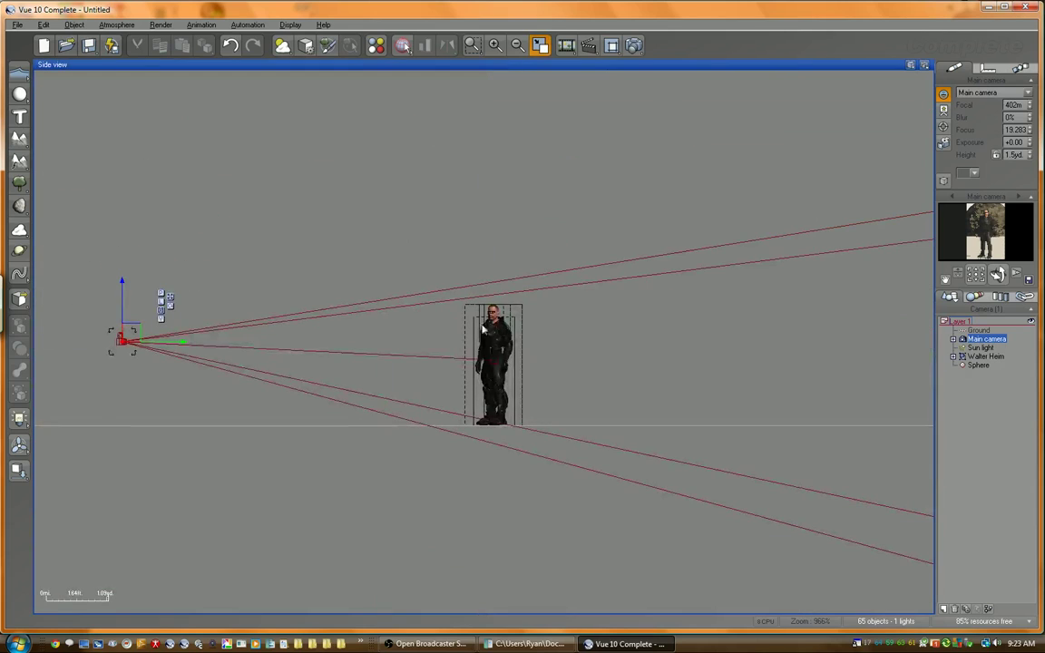
# - Set the main camera's blur to 1% and restore the four-view layout
pyautogui.moveTo(457, 331); pyautogui.dragTo(421, 305, button='right')
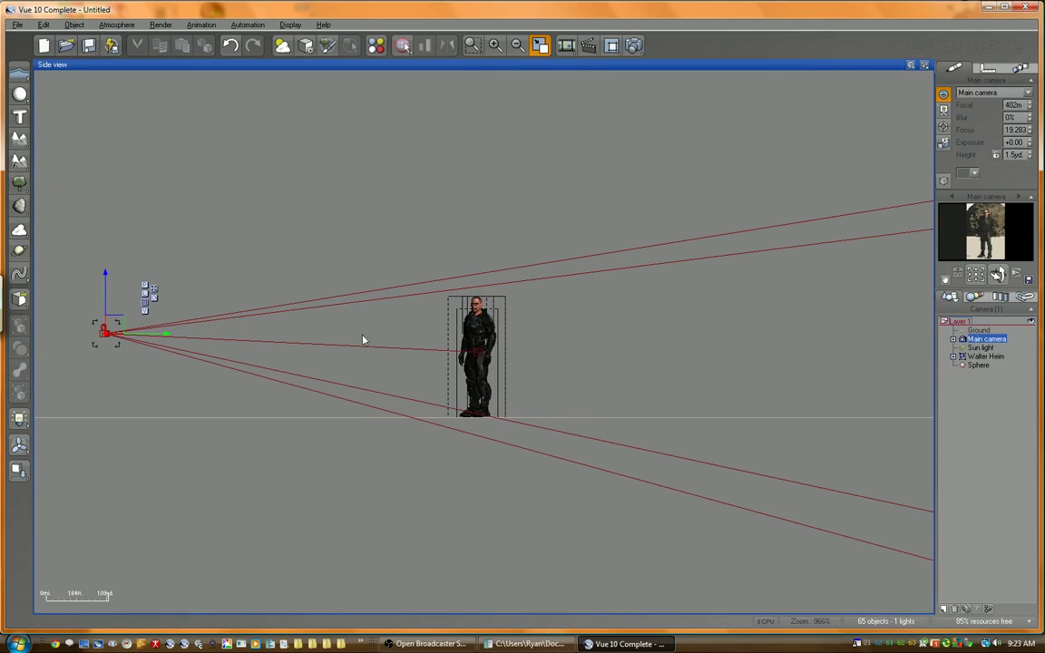
pyautogui.click(1030, 115)
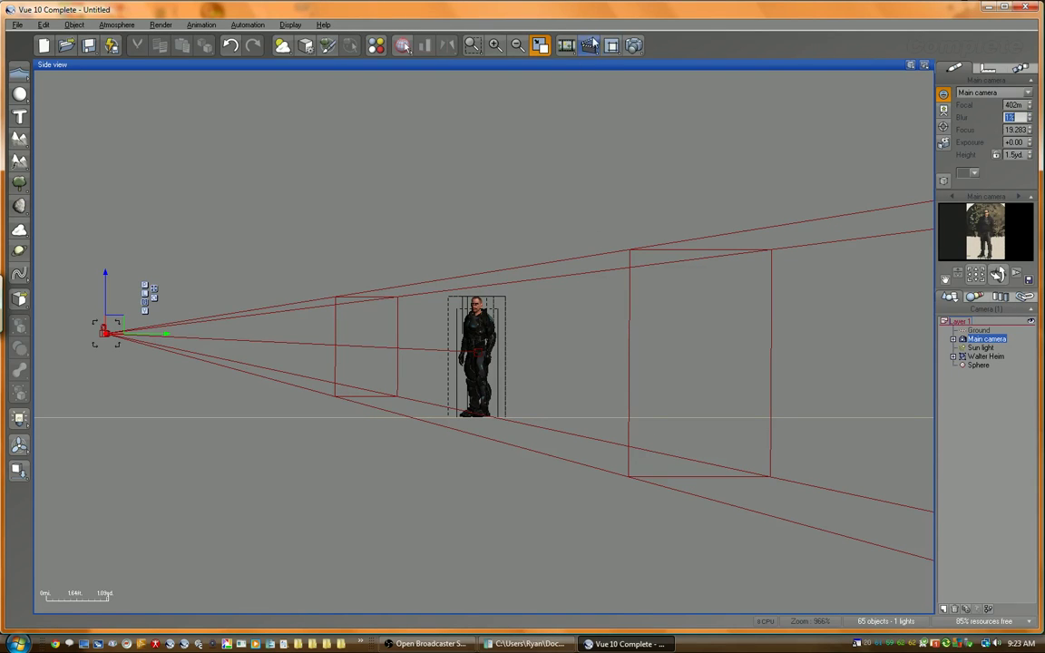
pyautogui.click(539, 46)
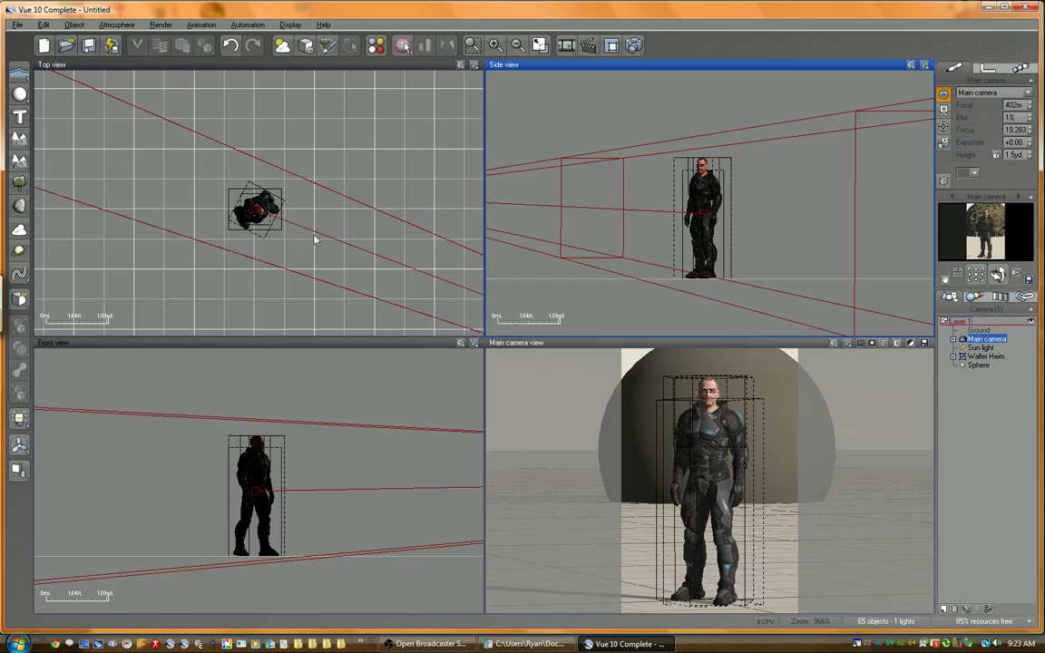
# - Examine in the top view where the main camera's near and far focus limits lie relative to the character and the background sphere
pyautogui.scroll(-3, 315, 239)
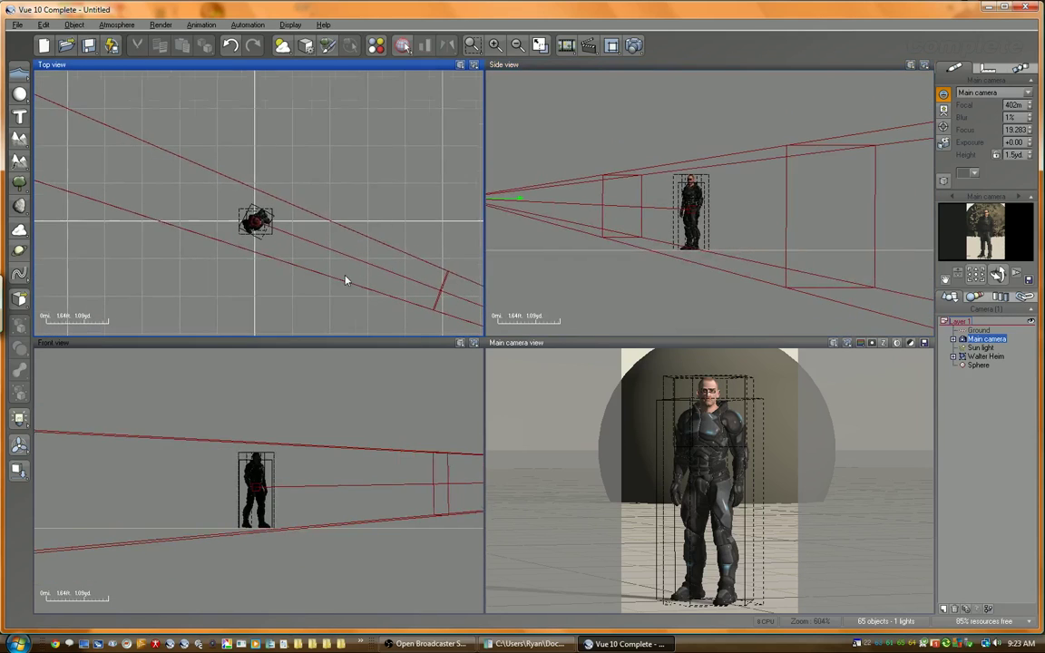
pyautogui.scroll(-2, 344, 280)
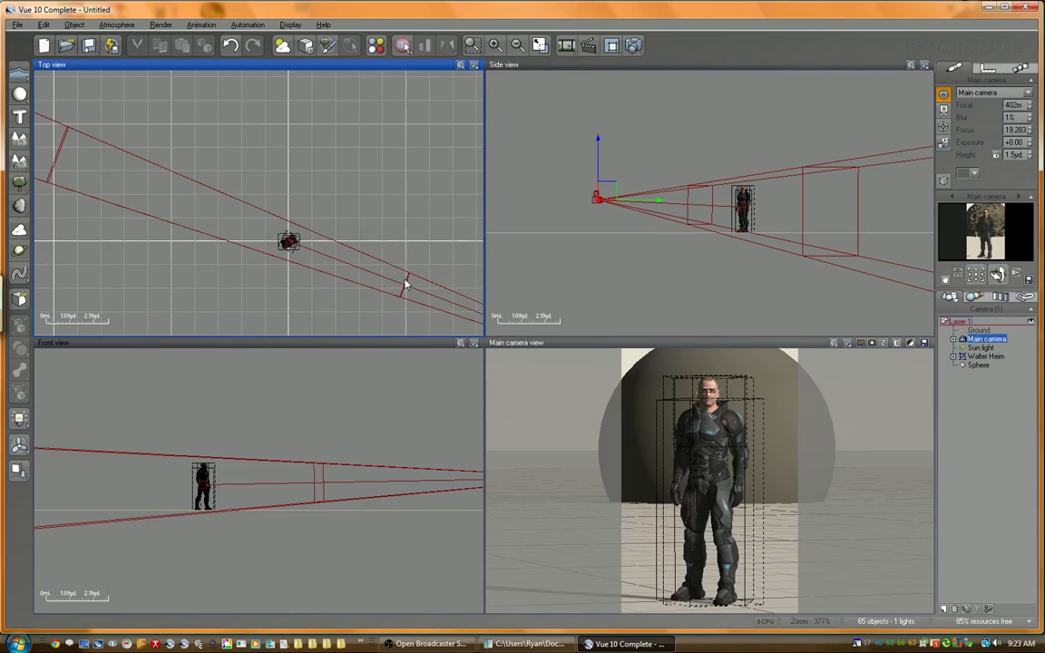
pyautogui.moveTo(44, 171); pyautogui.dragTo(284, 234, button='right')
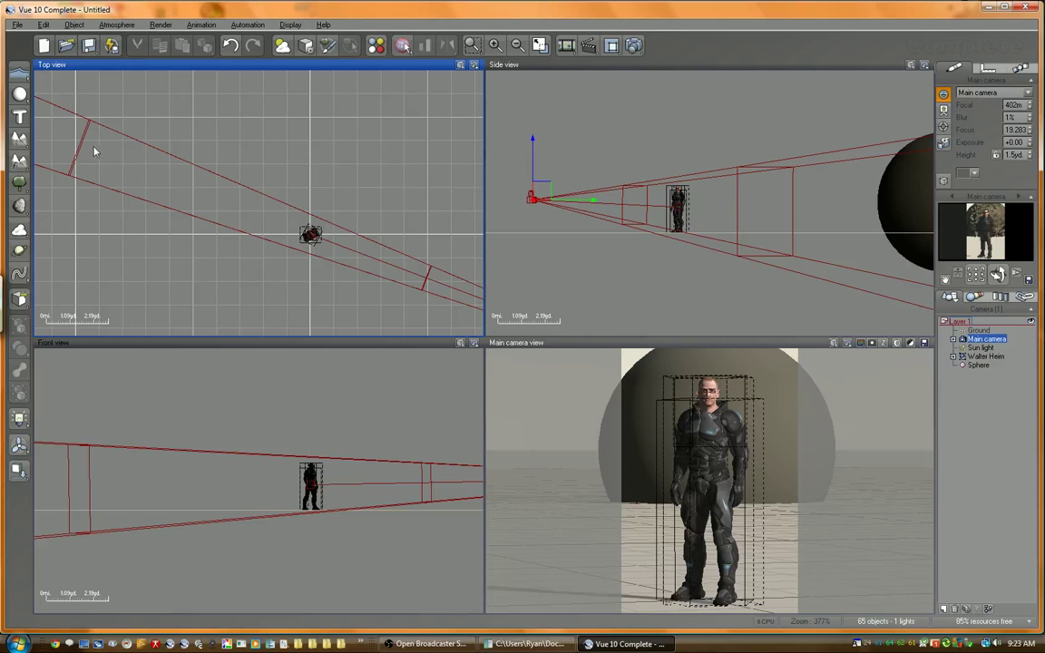
pyautogui.scroll(-5, 245, 205)
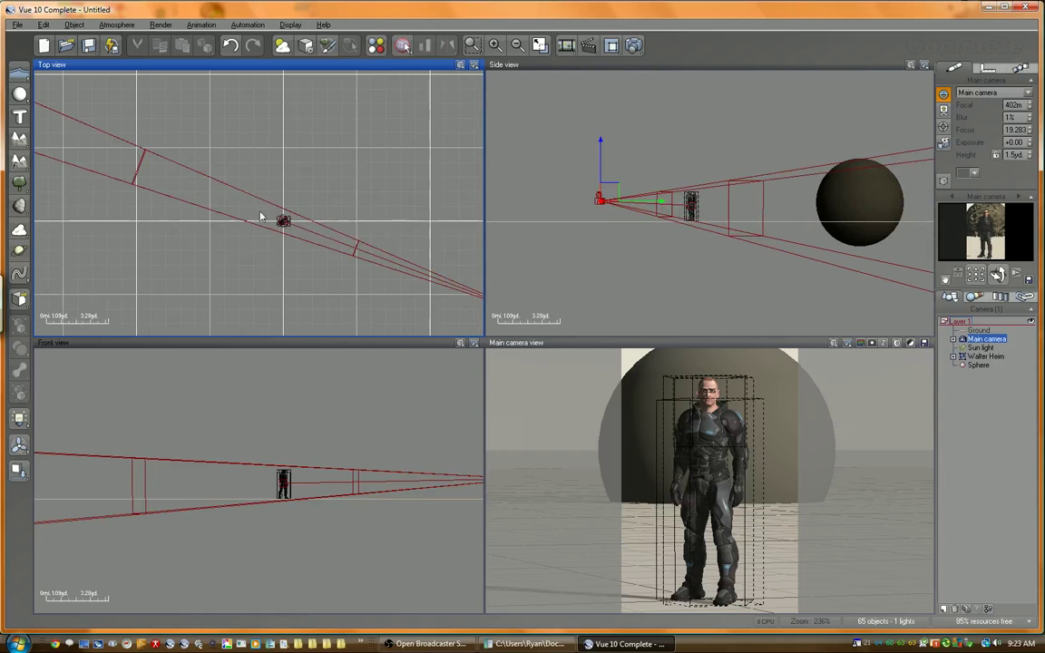
pyautogui.moveTo(103, 180); pyautogui.dragTo(197, 212, button='right')
pyautogui.scroll(-3, 198, 218)
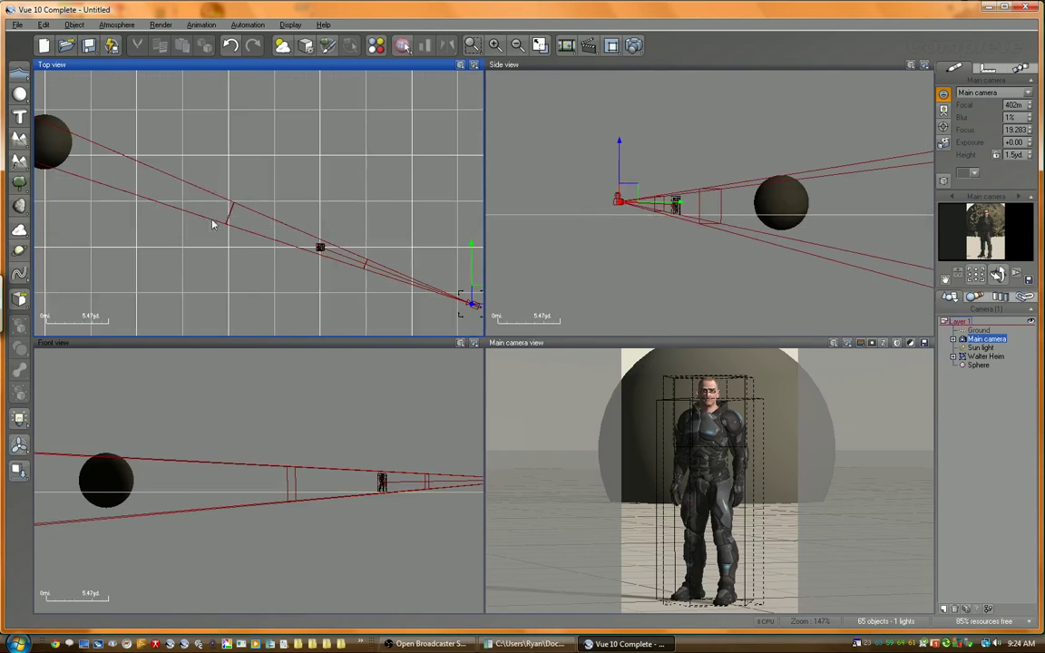
pyautogui.moveTo(210, 217); pyautogui.dragTo(223, 224, button='right')
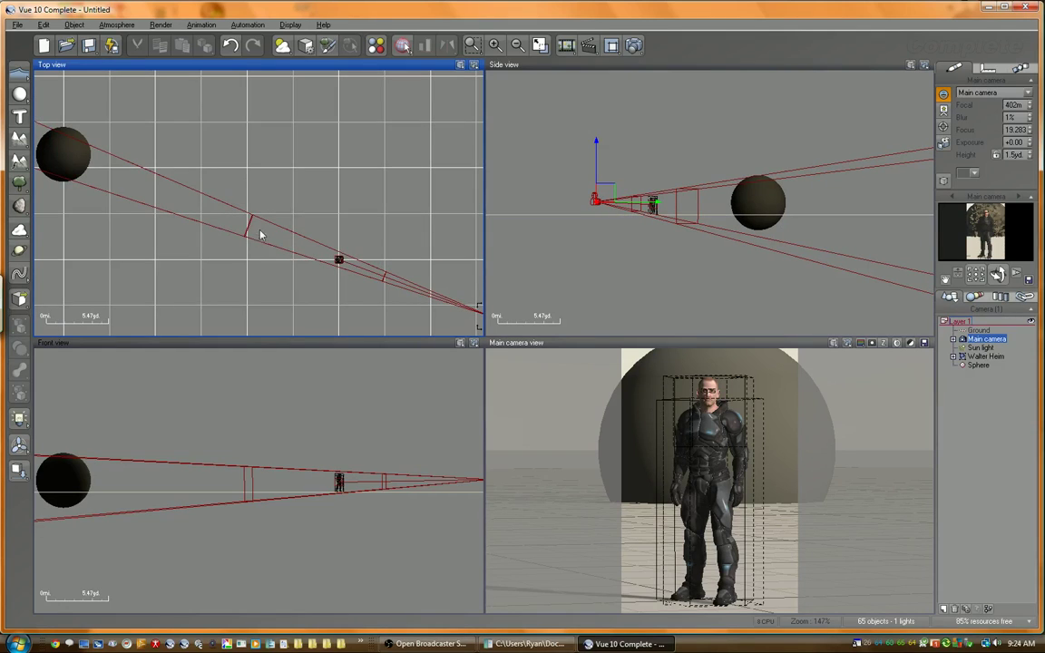
pyautogui.click(66, 151)
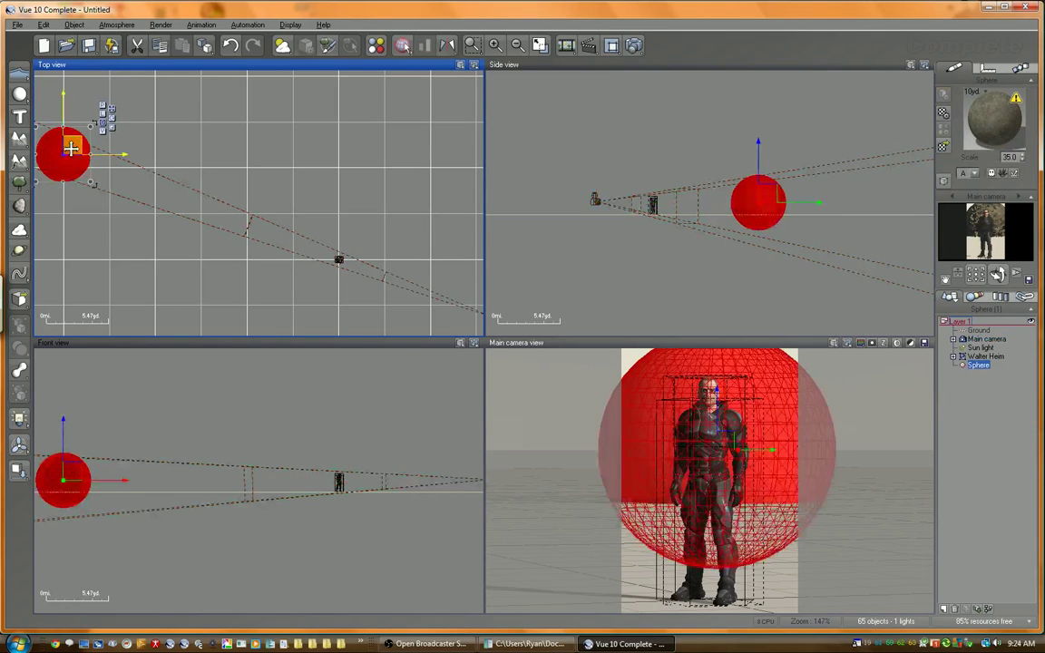
# - Render the main camera view with the 1% blur, inspect it in an enlarged display, and add it to the stacked renders
pyautogui.click(984, 222)
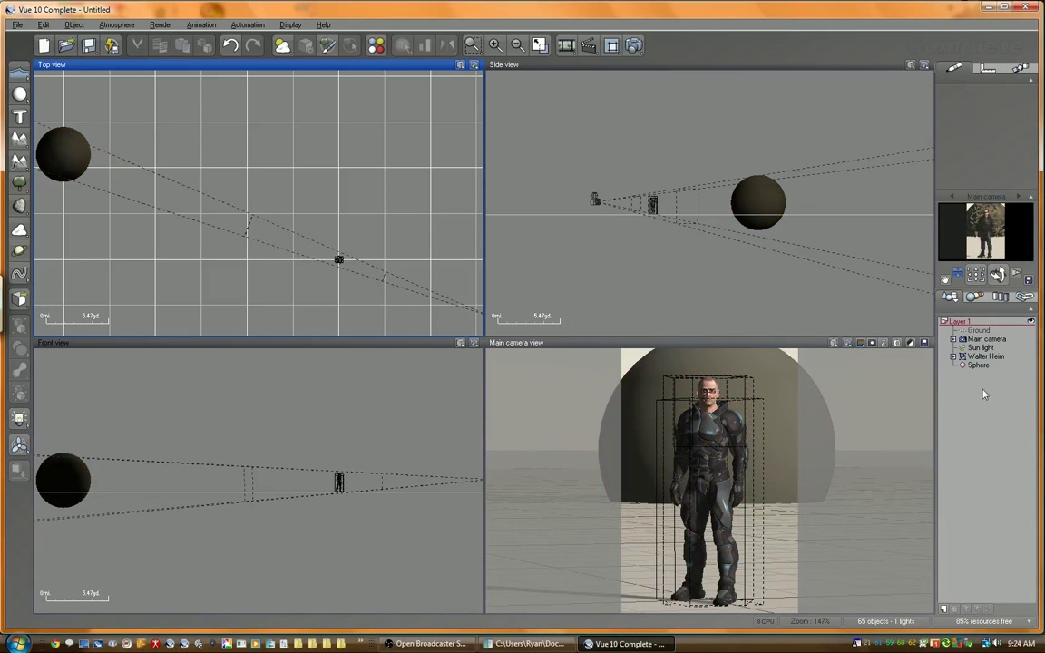
pyautogui.click(636, 50)
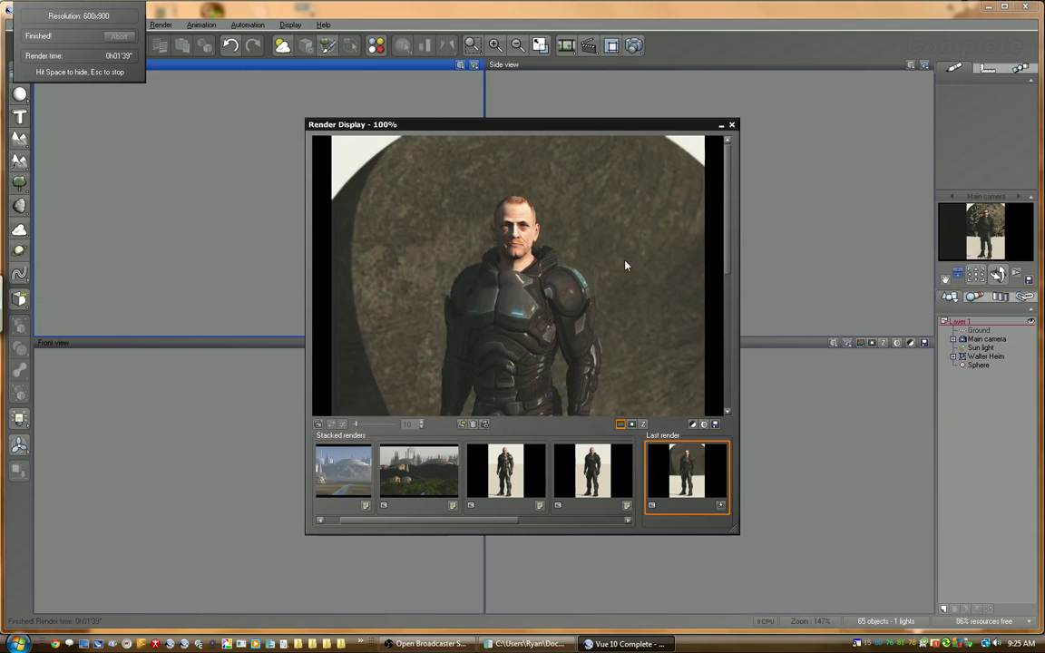
pyautogui.moveTo(571, 124); pyautogui.dragTo(536, 4)
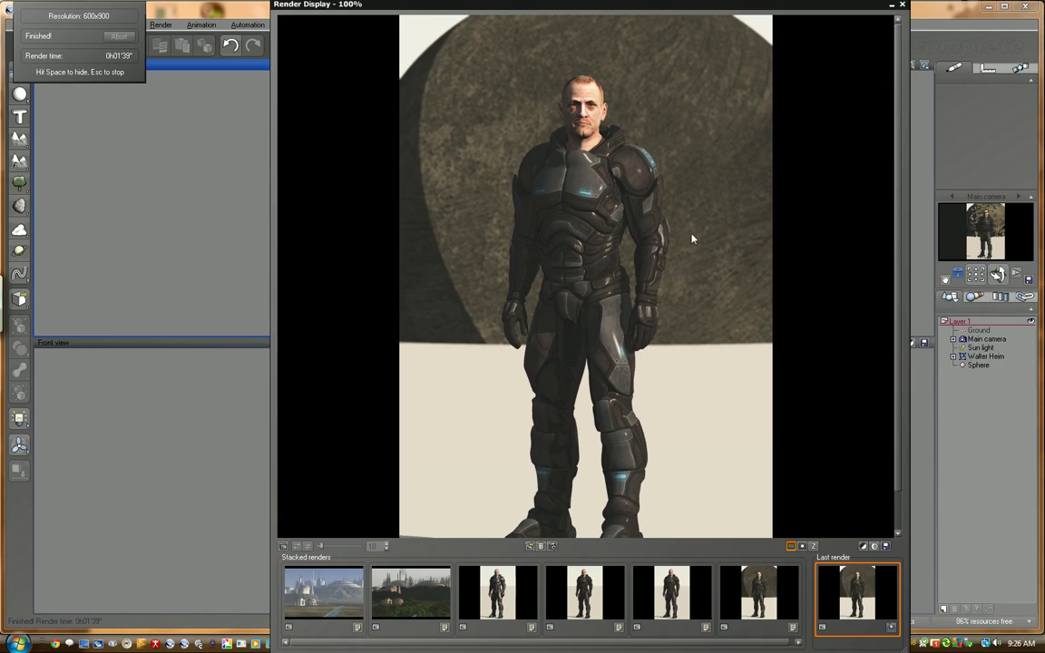
pyautogui.scroll(-2, 712, 241)
pyautogui.moveTo(736, 244); pyautogui.dragTo(752, 357)
pyautogui.click(893, 628)
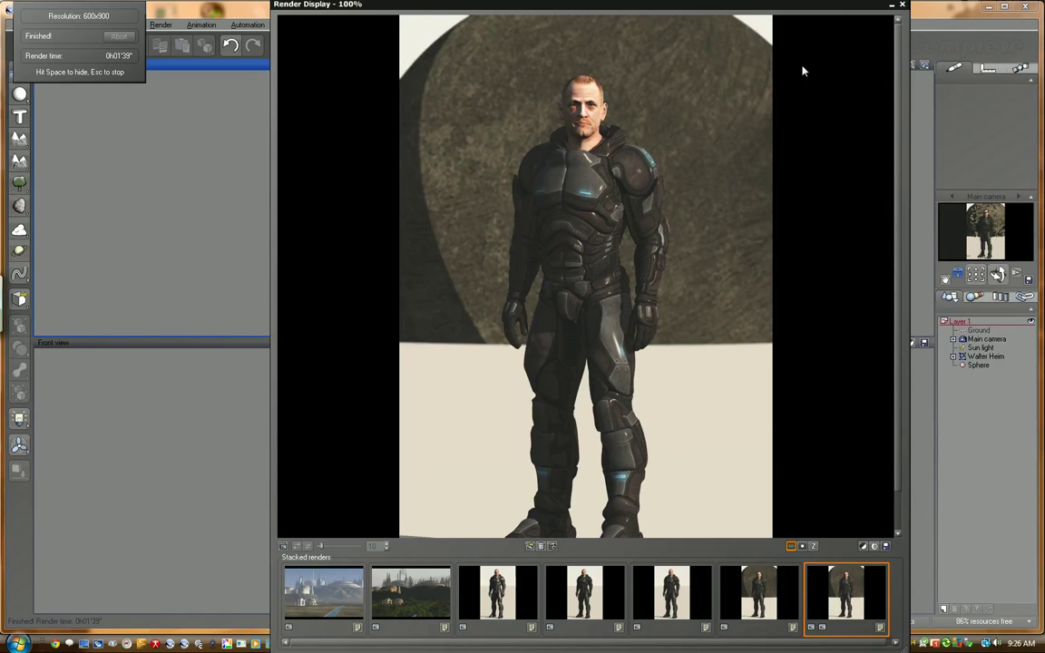
pyautogui.click(904, 7)
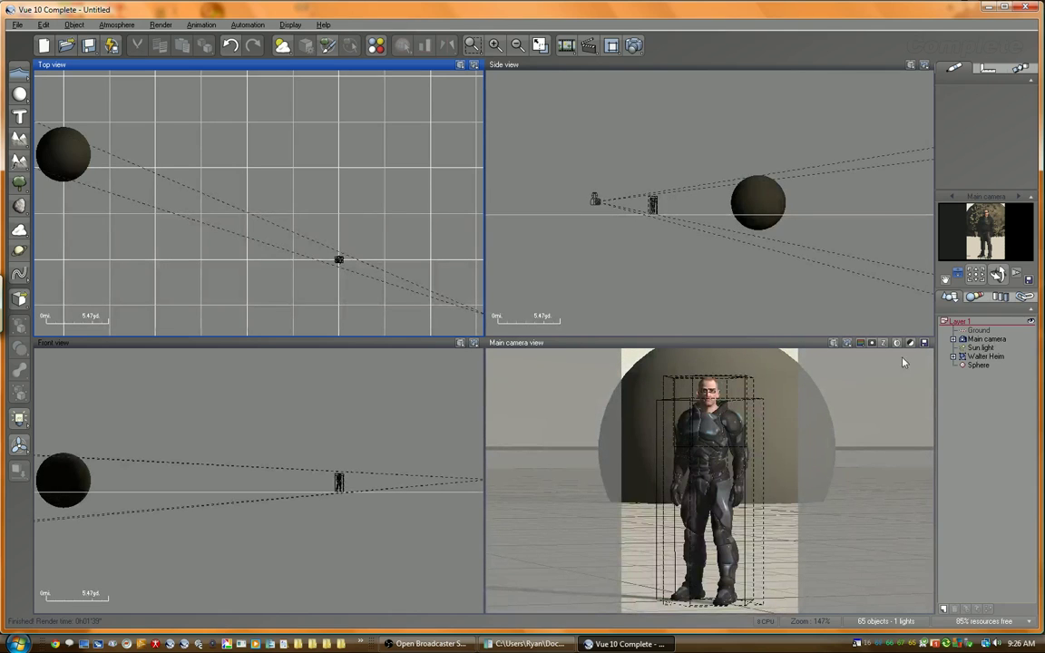
# - Zoom the main camera in on the character to a focal length of about 617 mm
pyautogui.click(747, 413)
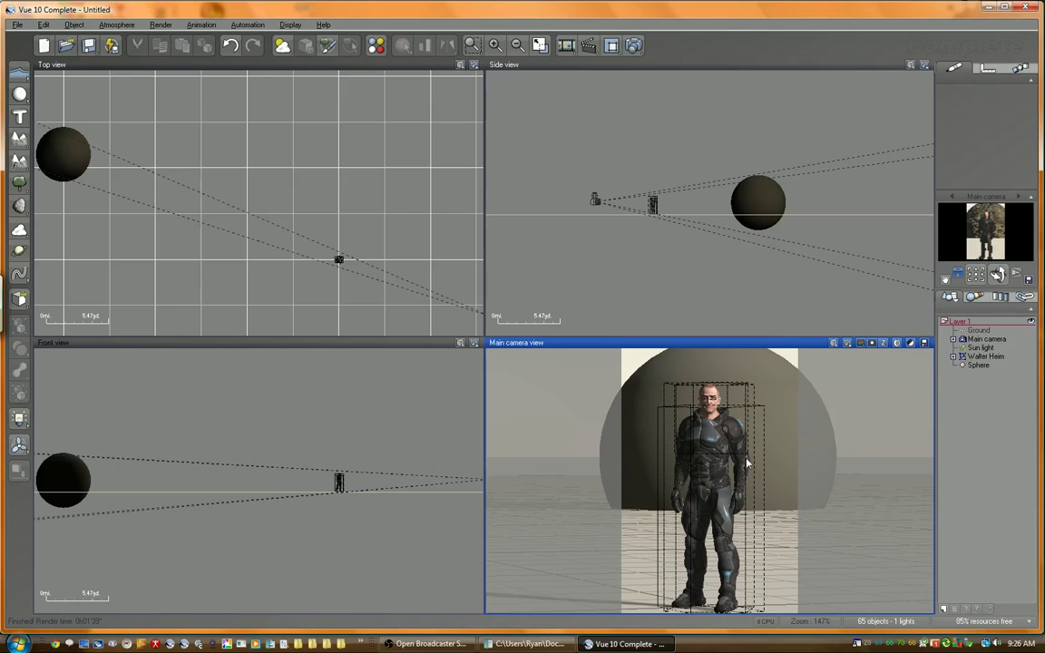
pyautogui.click(985, 339)
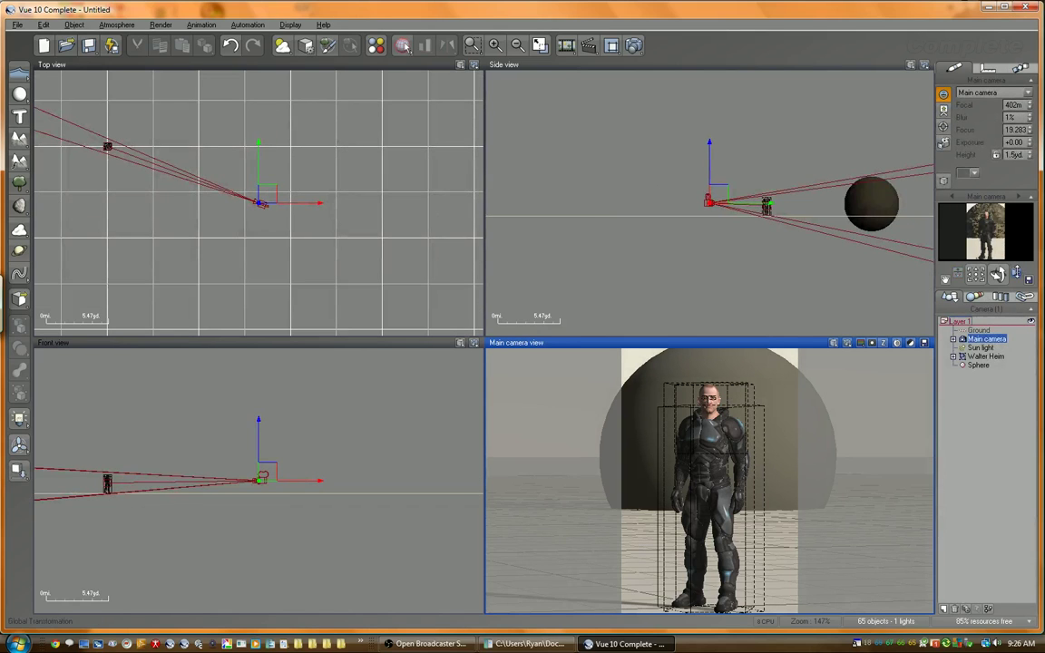
pyautogui.scroll(5, 709, 477)
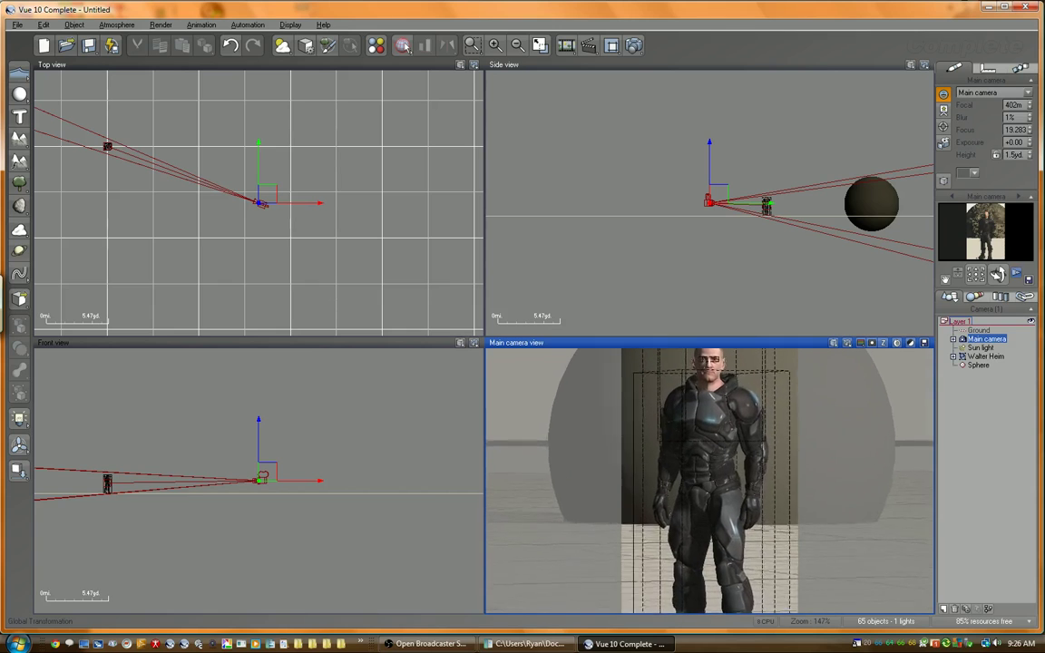
pyautogui.scroll(4, 765, 423)
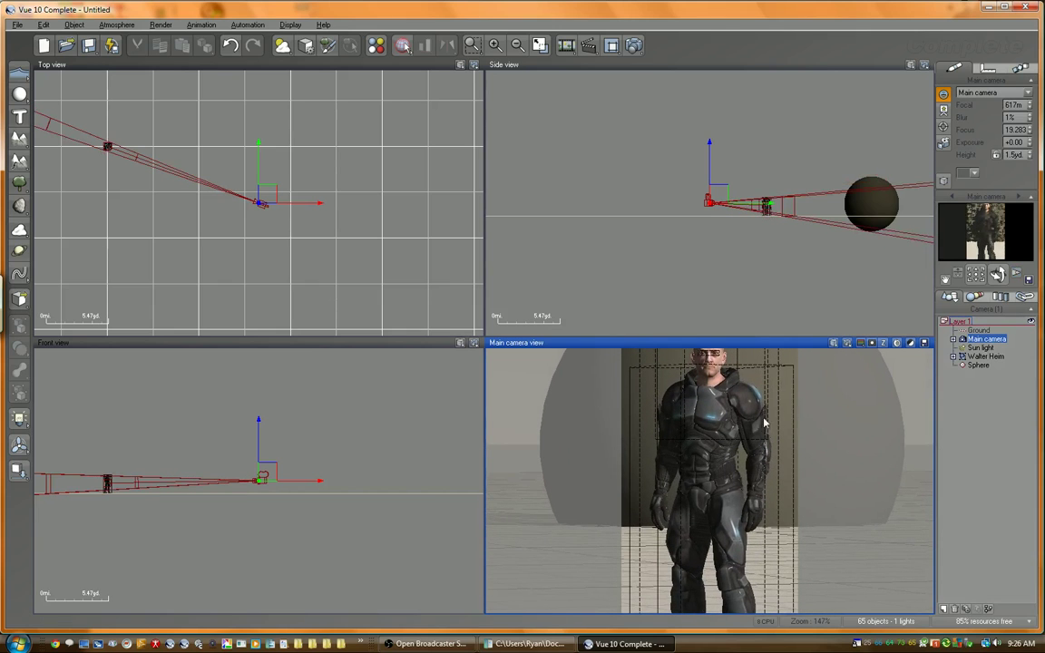
# - Reframe the main camera on the character's head and upper body with a focal length of about 801 mm
pyautogui.click(765, 422)
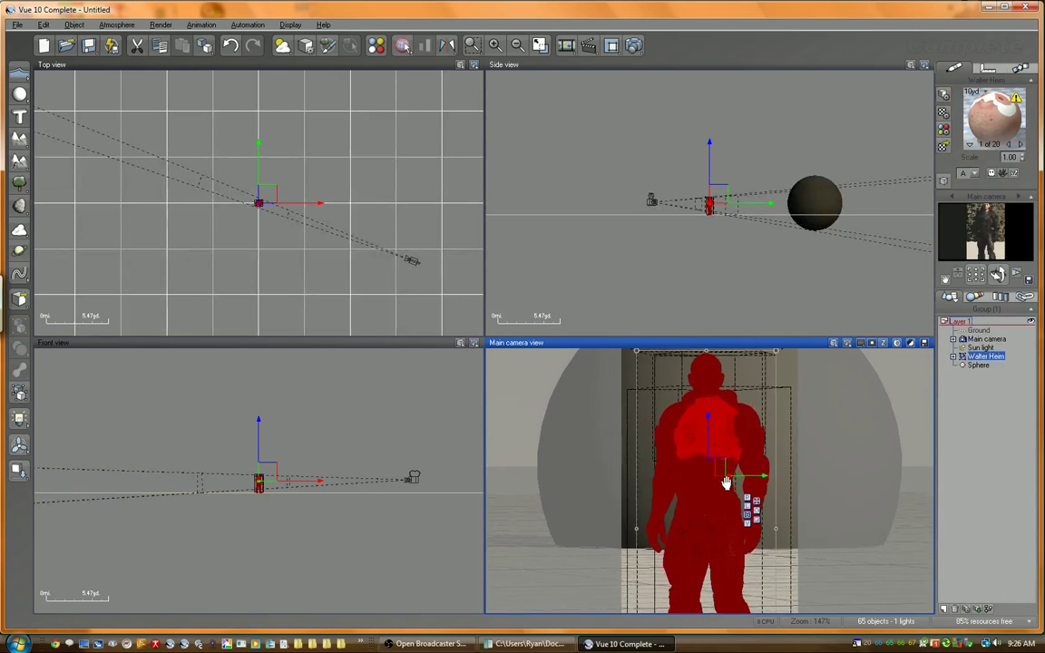
pyautogui.moveTo(725, 483); pyautogui.dragTo(730, 542)
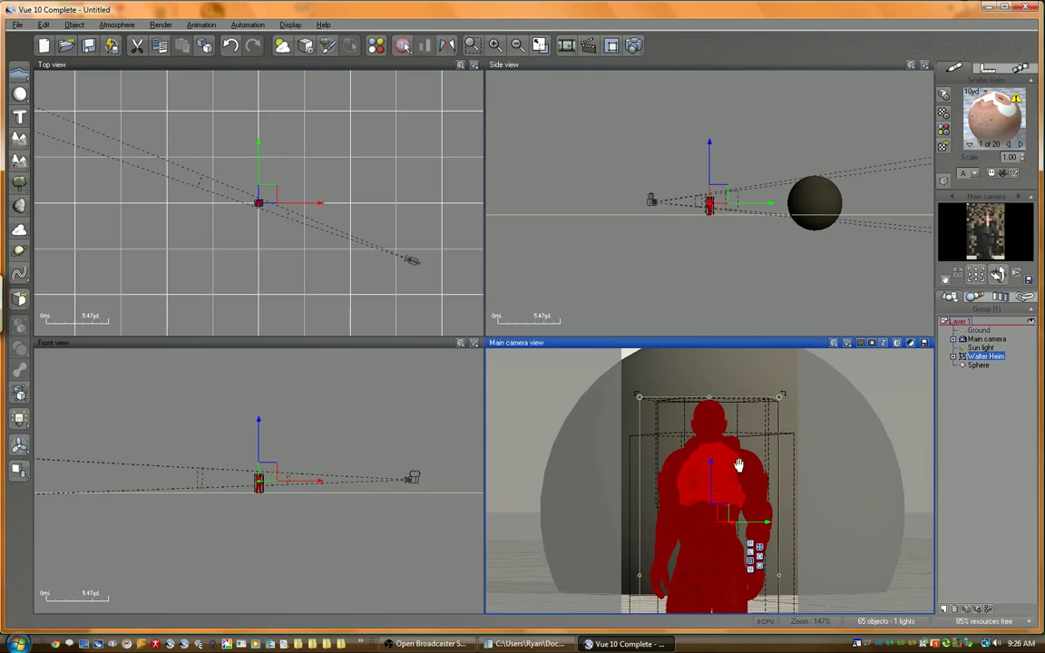
pyautogui.moveTo(738, 465)
pyautogui.mouseDown()
pyautogui.moveTo(741, 443)
pyautogui.moveTo(741, 460)
pyautogui.mouseUp()
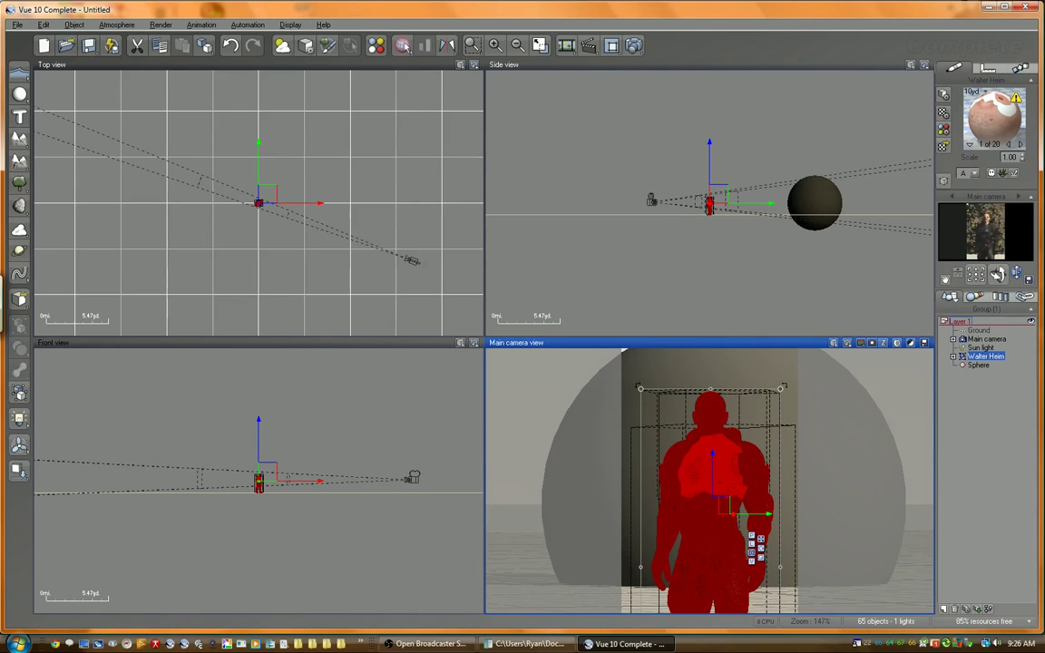
pyautogui.moveTo(1016, 275); pyautogui.dragTo(1016, 255)
pyautogui.moveTo(764, 472); pyautogui.dragTo(769, 447, button='right')
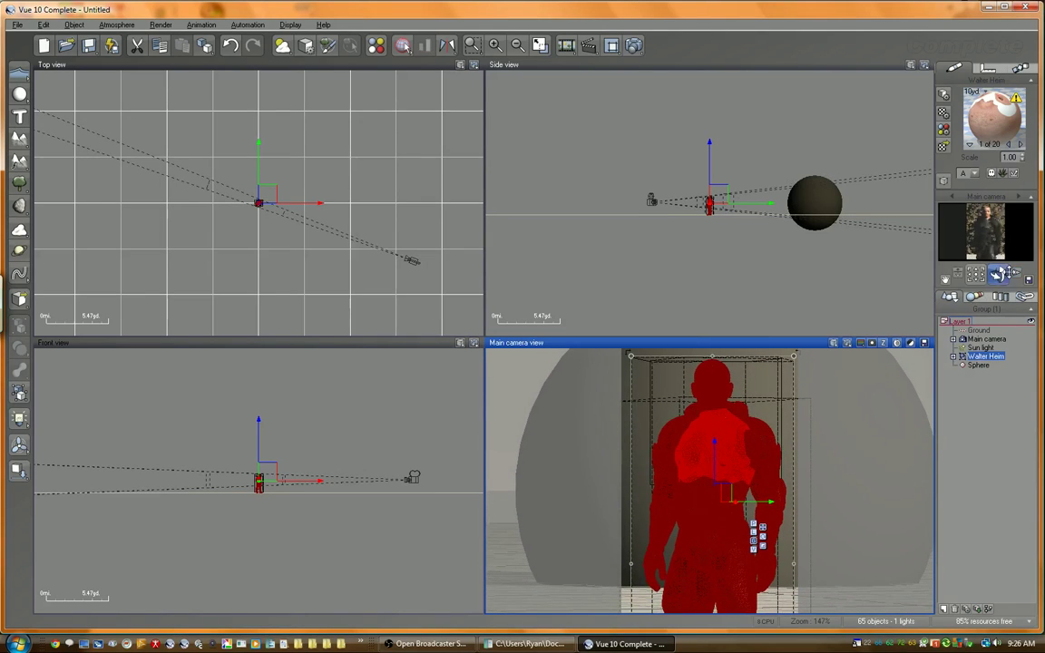
pyautogui.moveTo(997, 275); pyautogui.dragTo(998, 274)
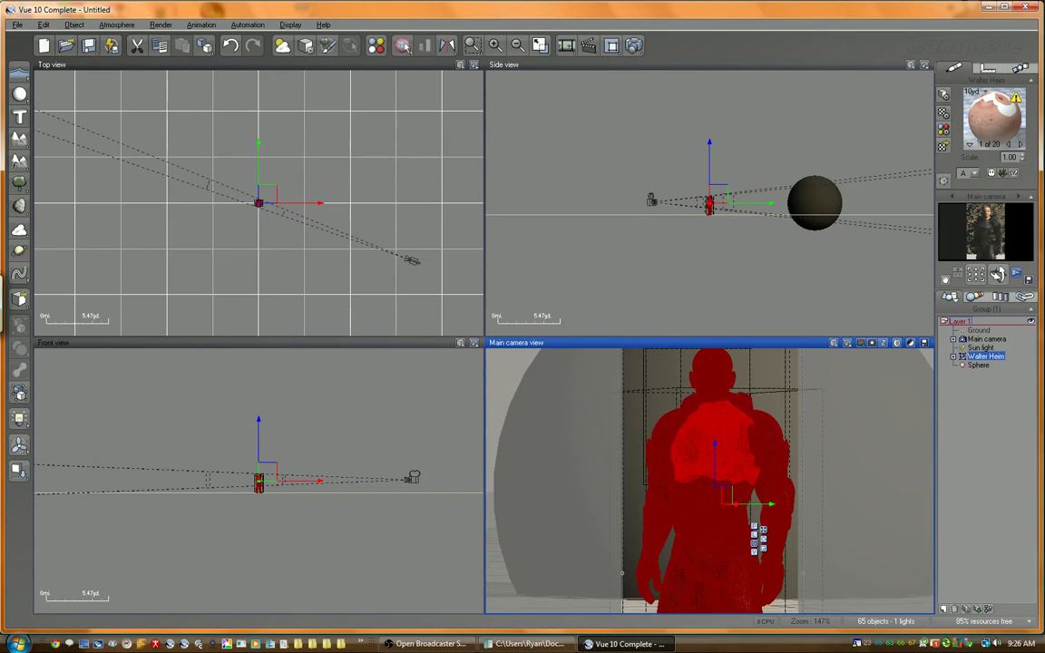
pyautogui.moveTo(768, 362); pyautogui.dragTo(762, 465, button='right')
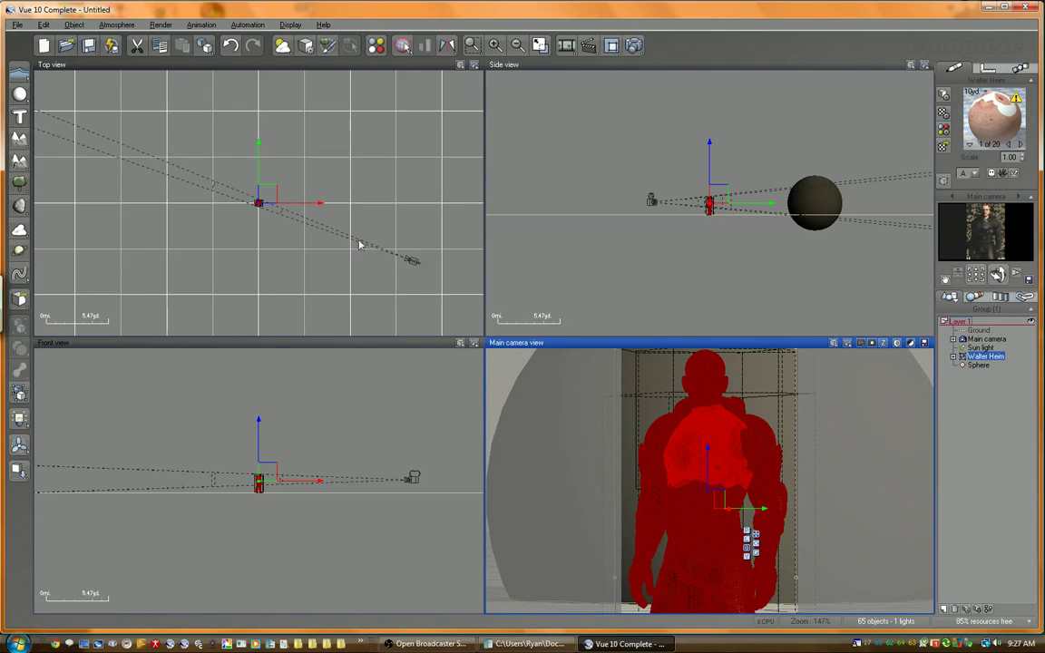
# - Try blur values of 2% and 6% on the main camera, compare the focus limits around the character, and reset the blur to 1%
pyautogui.click(263, 188)
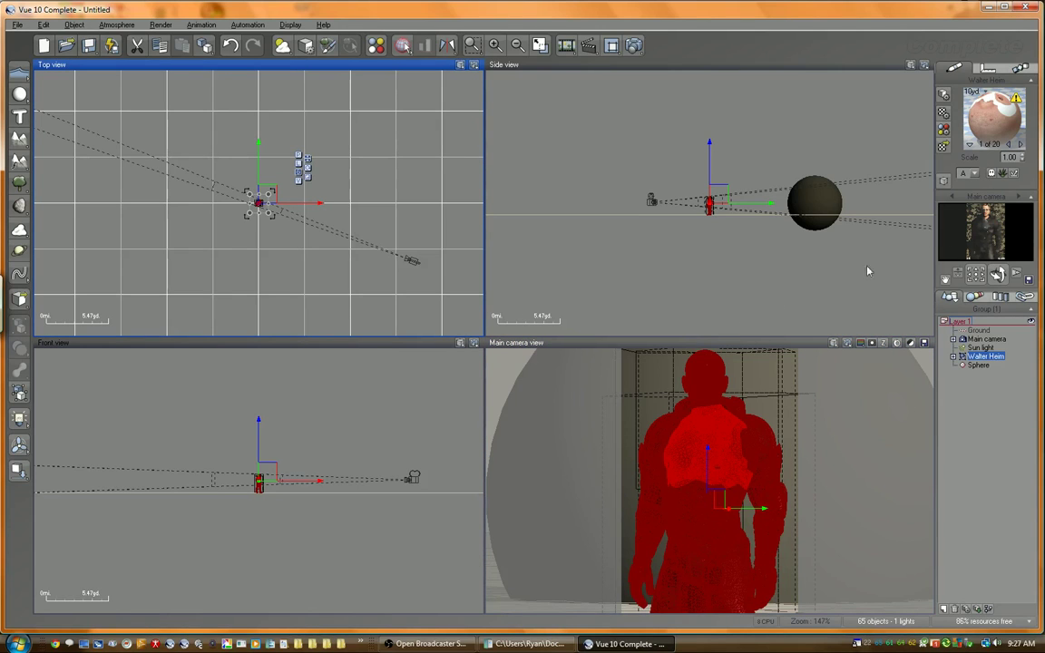
pyautogui.click(986, 339)
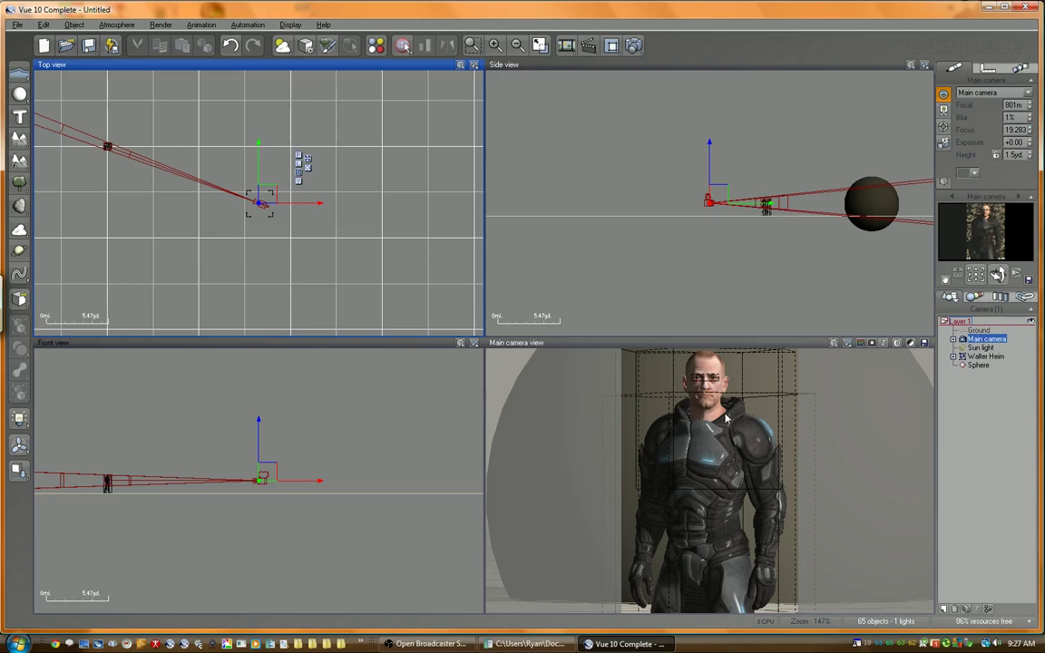
pyautogui.moveTo(150, 154); pyautogui.dragTo(317, 276, button='right')
pyautogui.scroll(5, 290, 258)
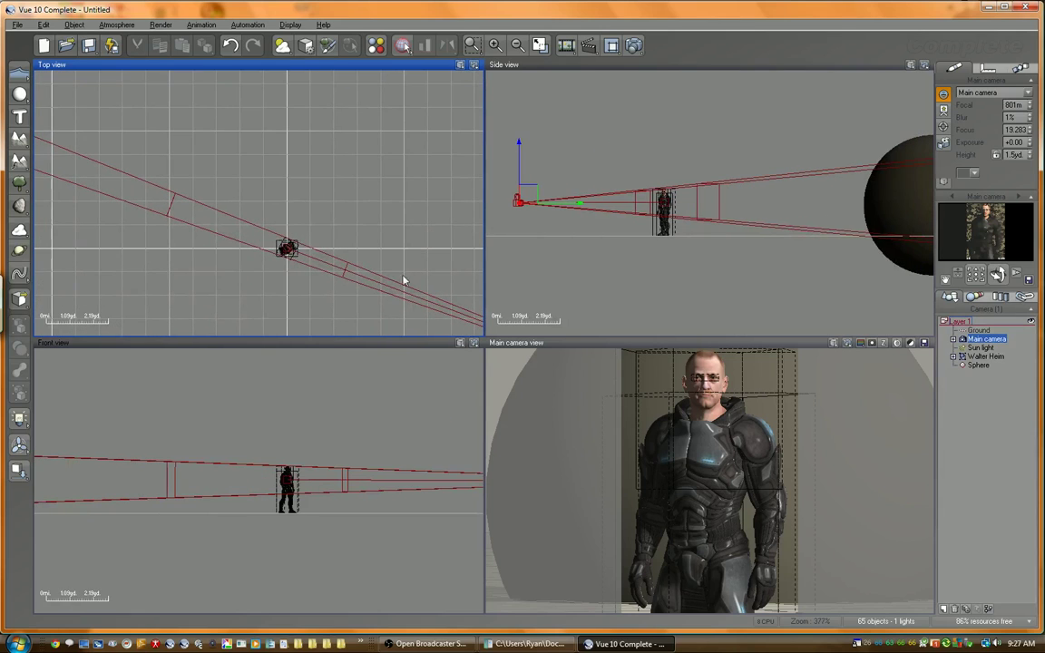
pyautogui.click(1030, 116)
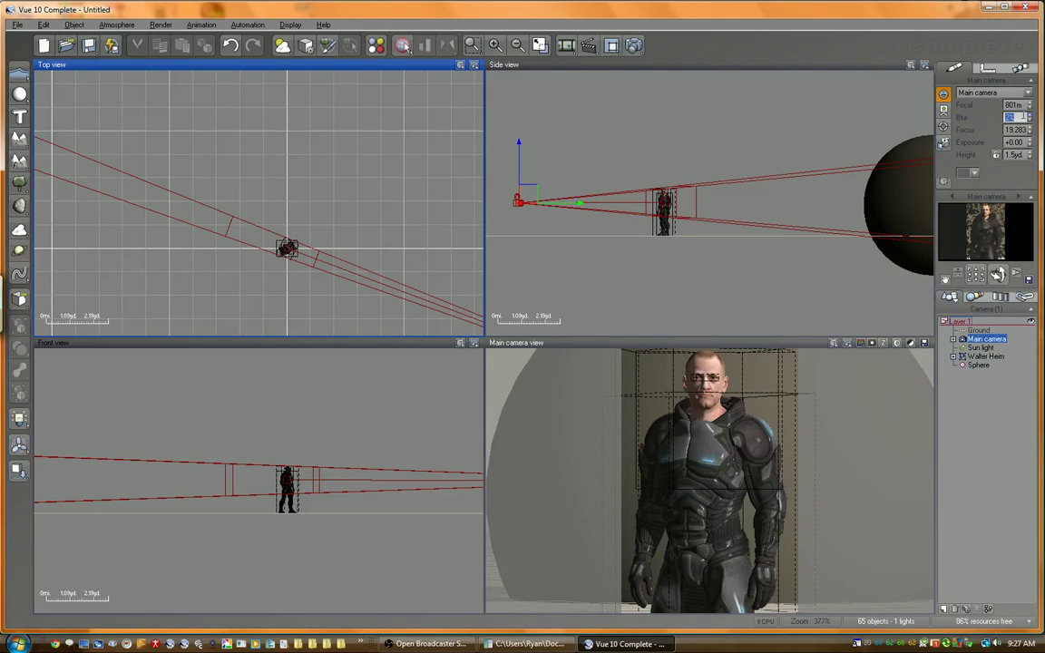
pyautogui.scroll(-3, 1030, 117)
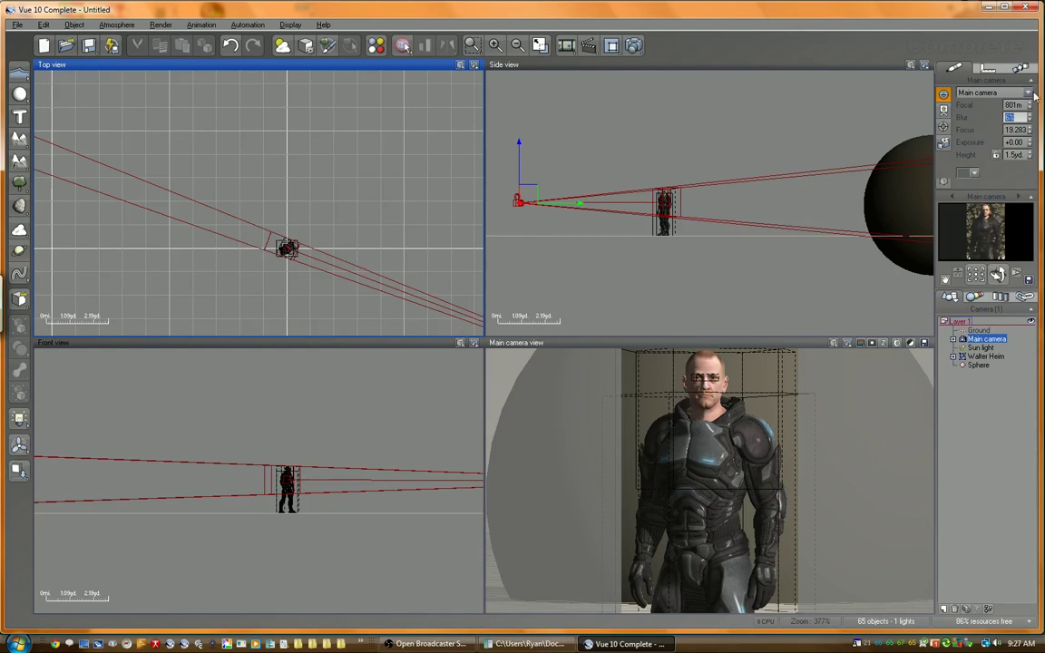
pyautogui.scroll(-3, 1030, 116)
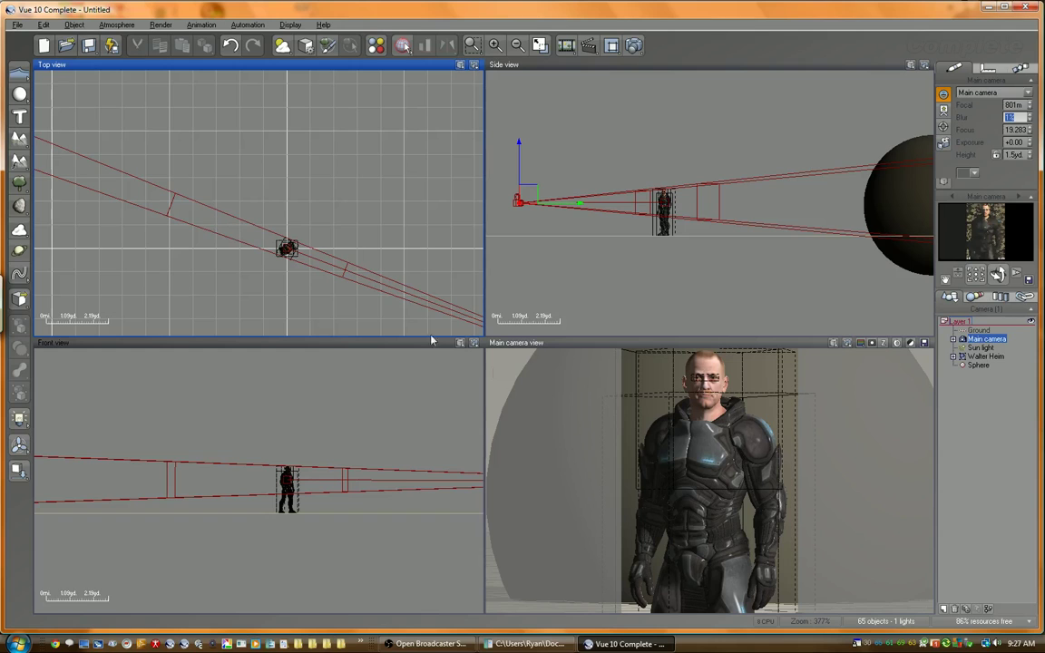
# - Move the background sphere farther behind the character along the main camera's line of sight in the top view
pyautogui.click(721, 453)
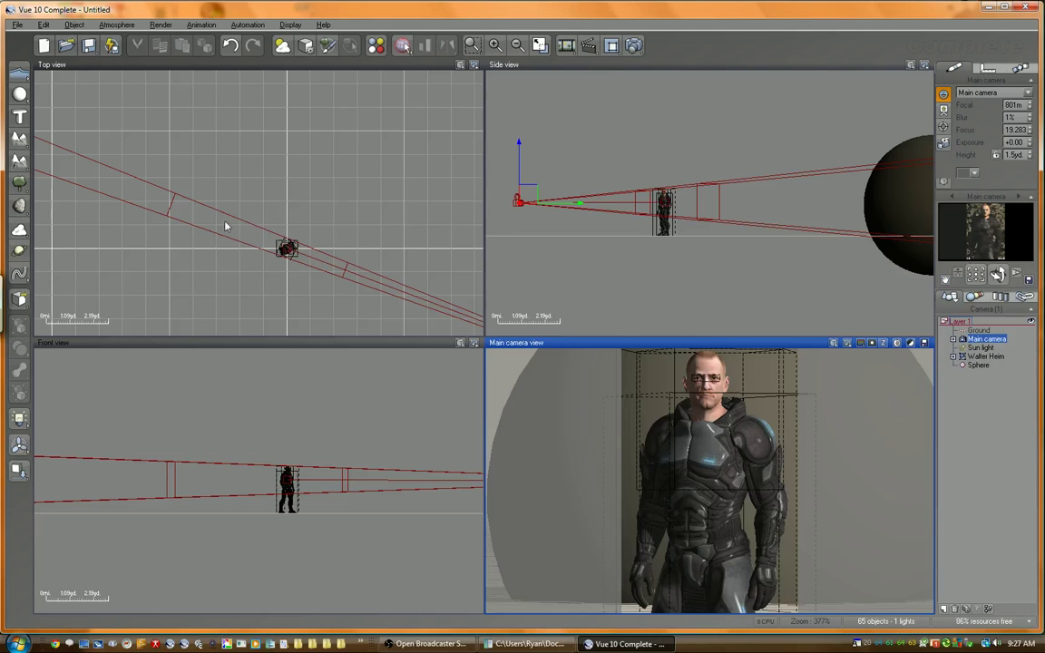
pyautogui.scroll(-4, 197, 208)
pyautogui.moveTo(133, 197); pyautogui.dragTo(233, 226, button='right')
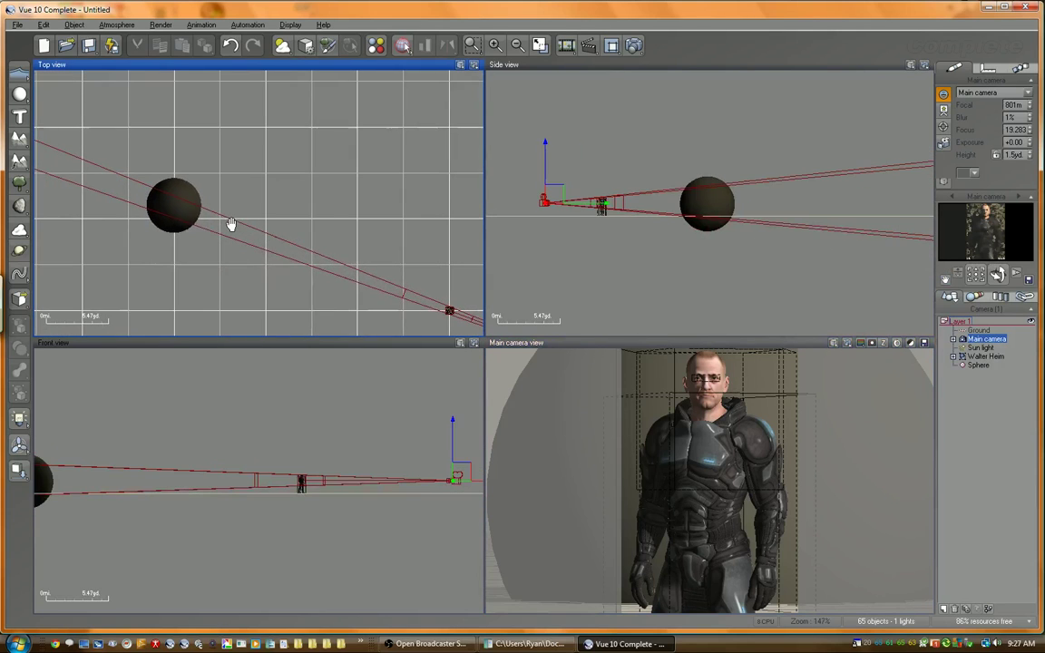
pyautogui.click(187, 216)
pyautogui.scroll(-5, 188, 200)
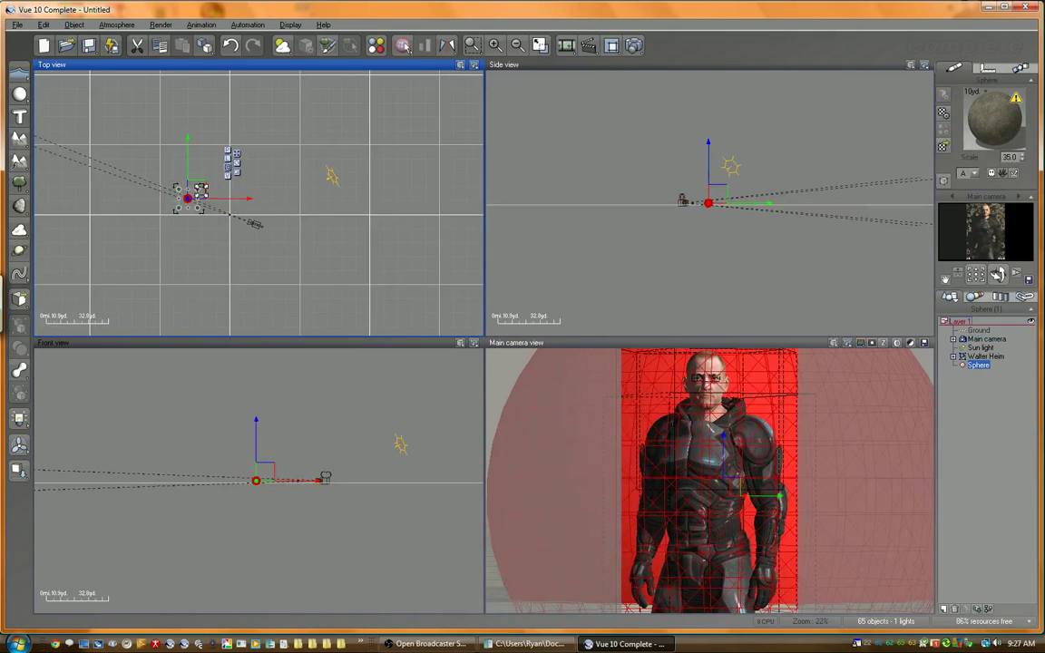
pyautogui.moveTo(199, 195); pyautogui.dragTo(161, 184)
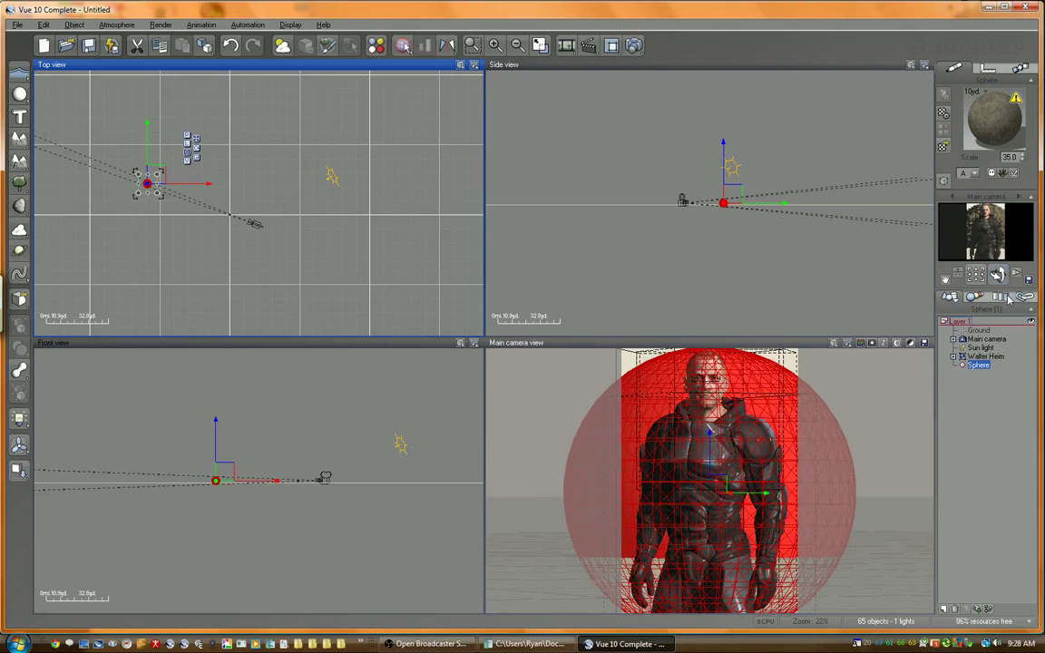
# - Render the main camera view and enlarge the render display to show more of the character's body
pyautogui.click(633, 46)
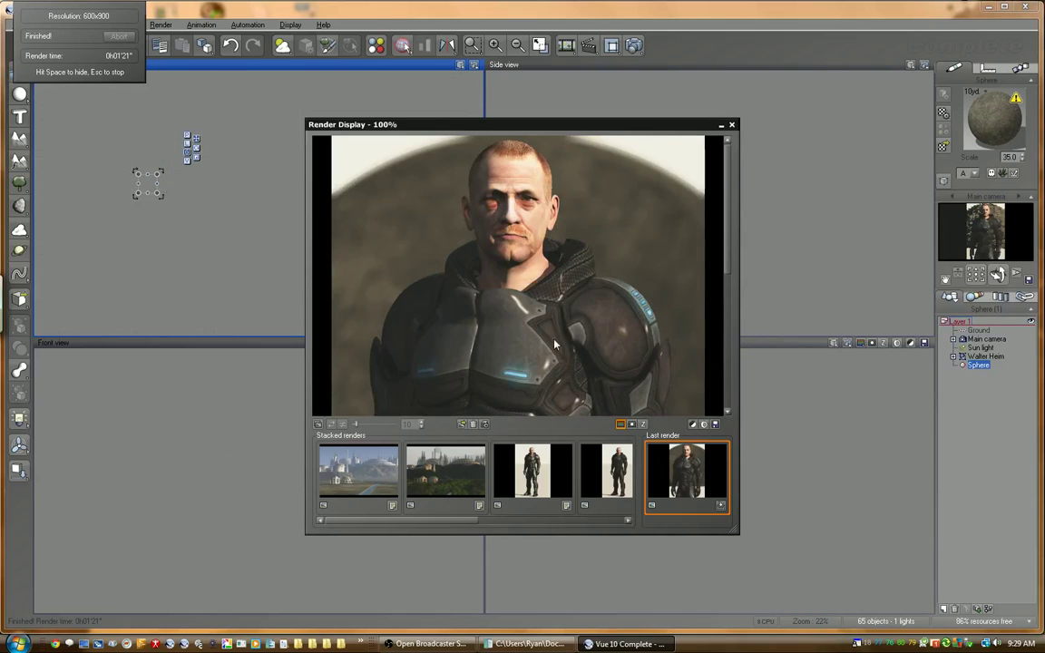
pyautogui.rightClick(519, 202)
pyautogui.click(576, 124)
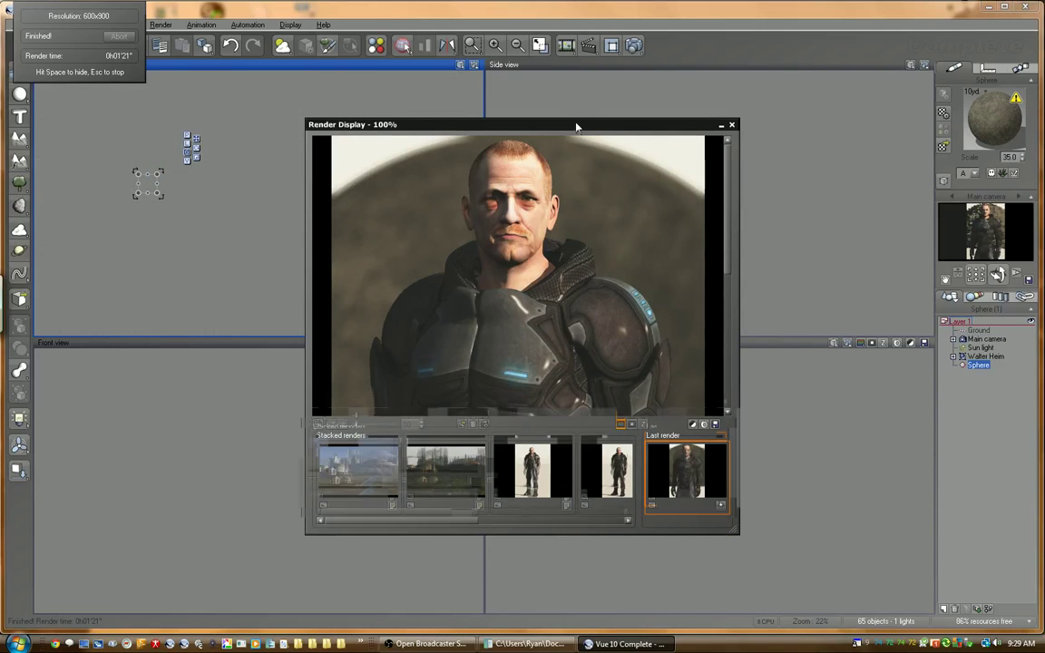
pyautogui.moveTo(576, 124); pyautogui.dragTo(556, 87)
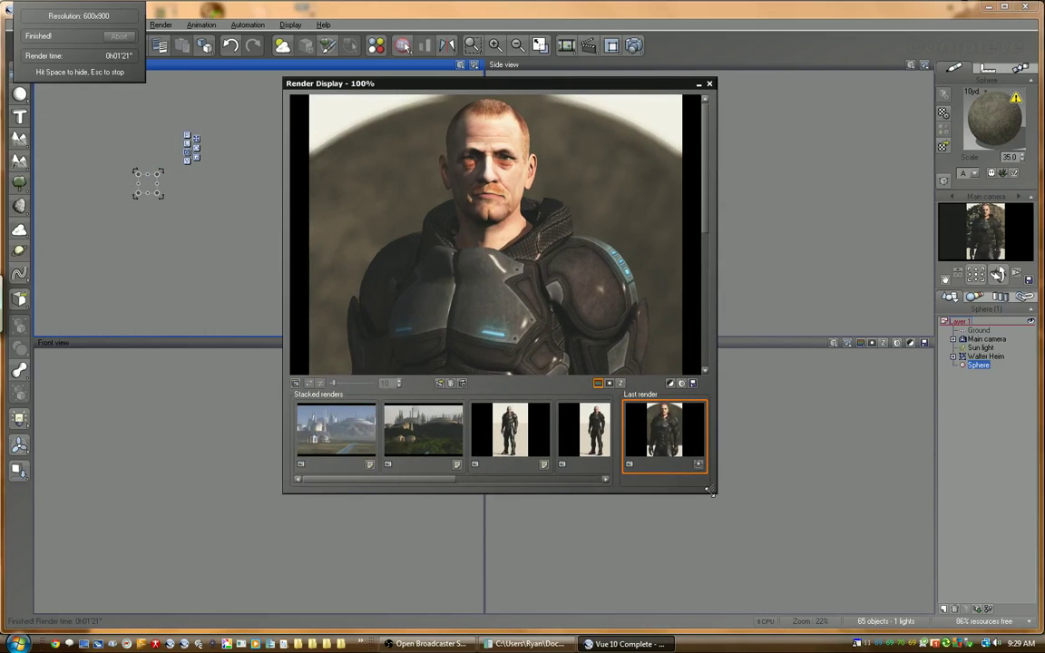
pyautogui.moveTo(710, 491); pyautogui.dragTo(812, 648)
pyautogui.moveTo(622, 339); pyautogui.dragTo(622, 367)
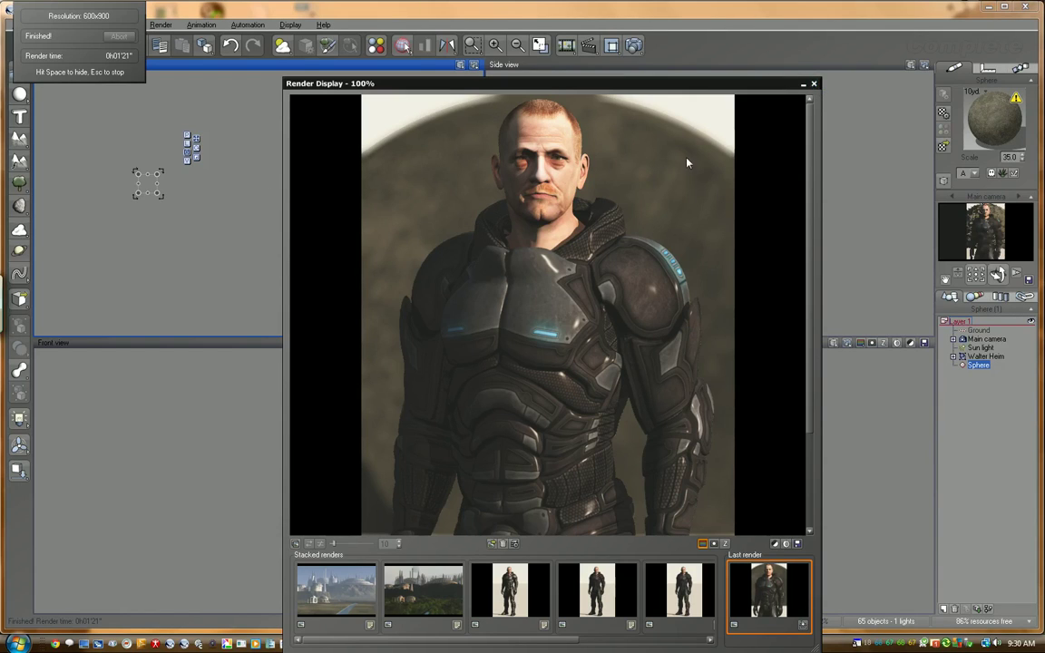
# - Add the last render to the stacked renders, inspect the character against the blurred sphere, and close the render display
pyautogui.click(804, 624)
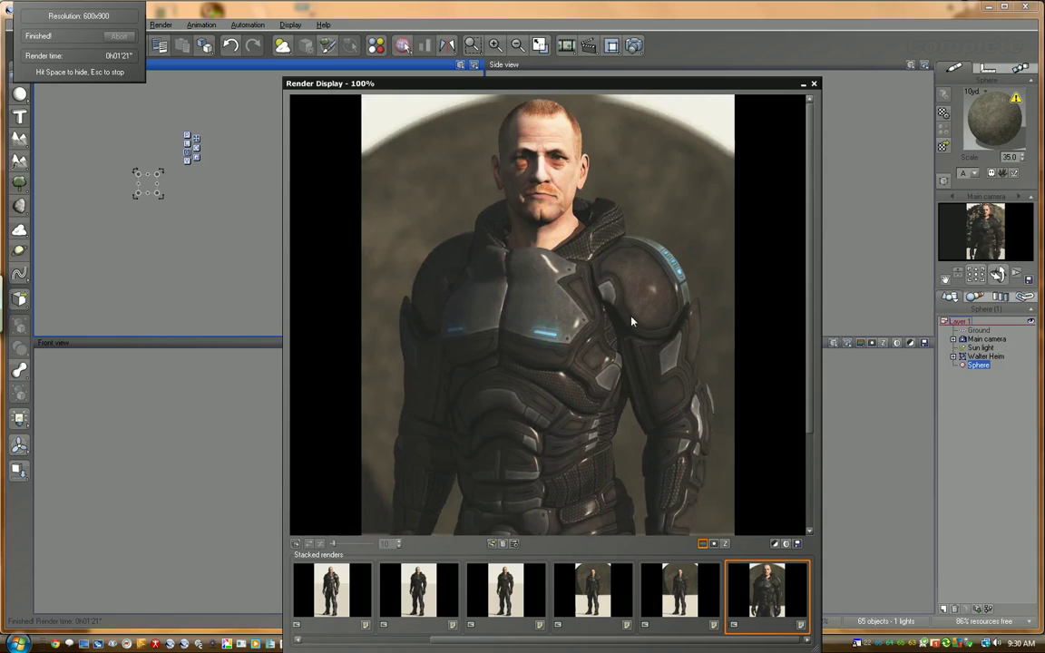
pyautogui.moveTo(613, 311); pyautogui.dragTo(584, 332)
pyautogui.moveTo(677, 343); pyautogui.dragTo(622, 327)
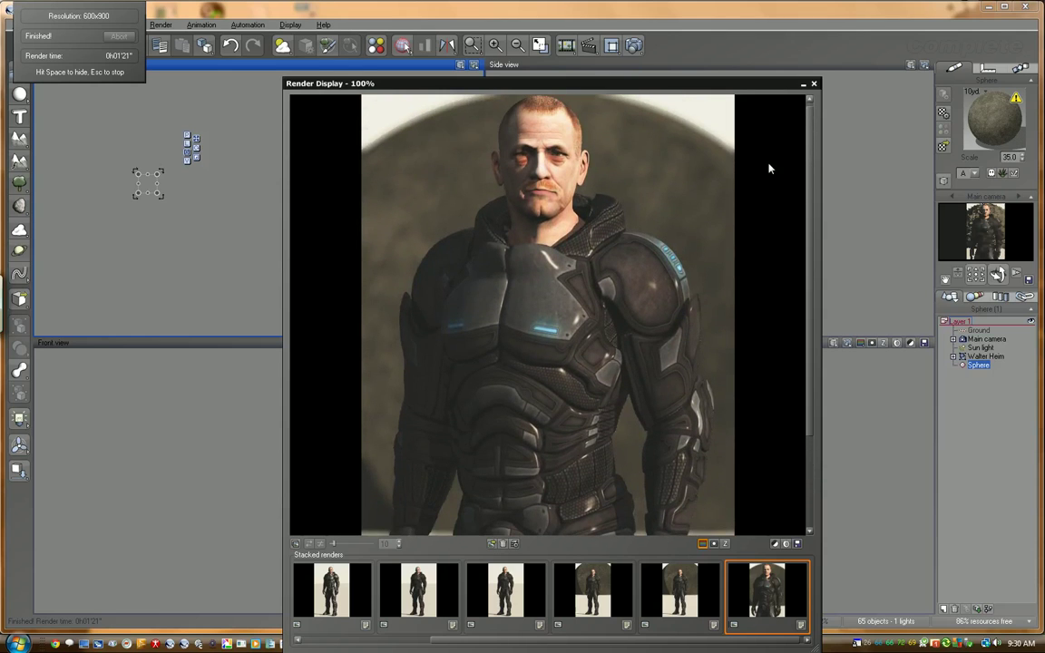
pyautogui.click(814, 85)
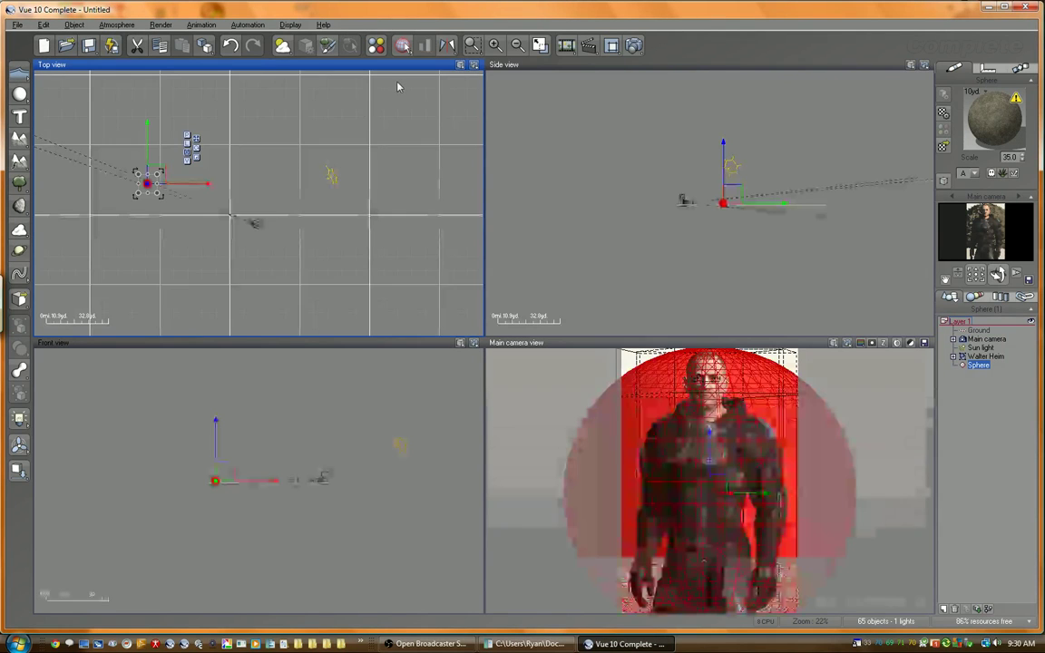
# - Browse the atmosphere collections and load the GR + Spectral atmosphere from the Scene Specific collection
pyautogui.click(282, 46)
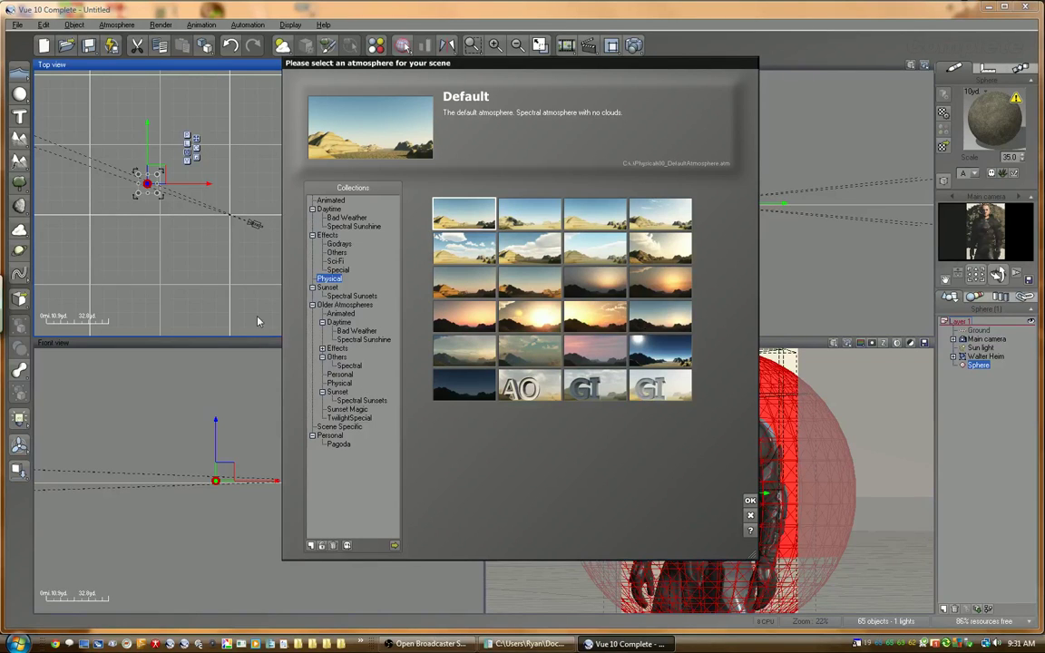
pyautogui.click(363, 227)
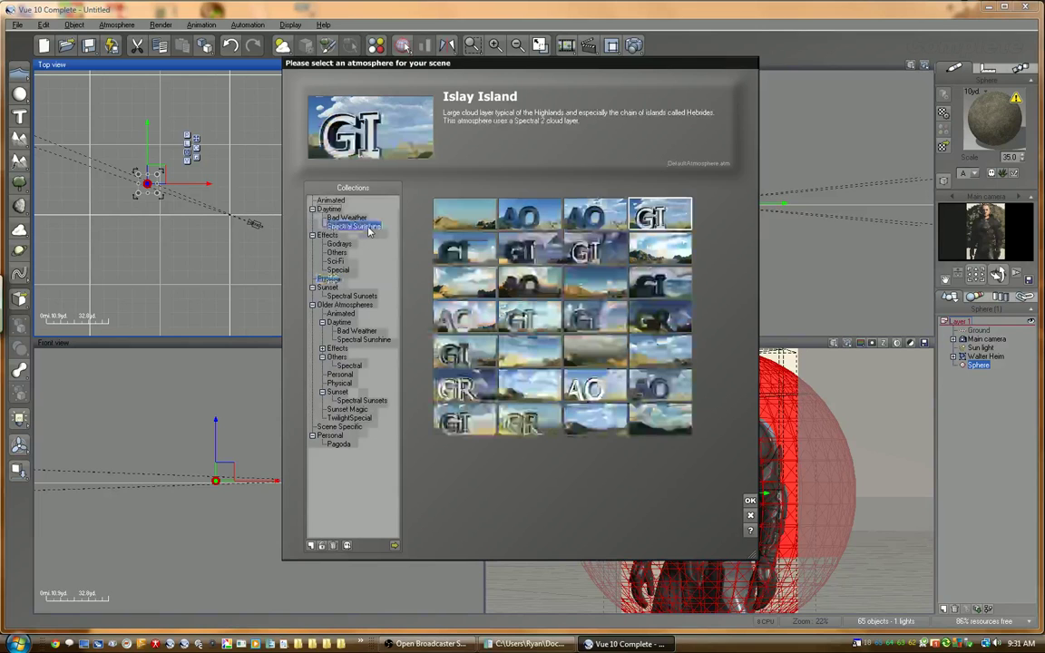
pyautogui.click(352, 296)
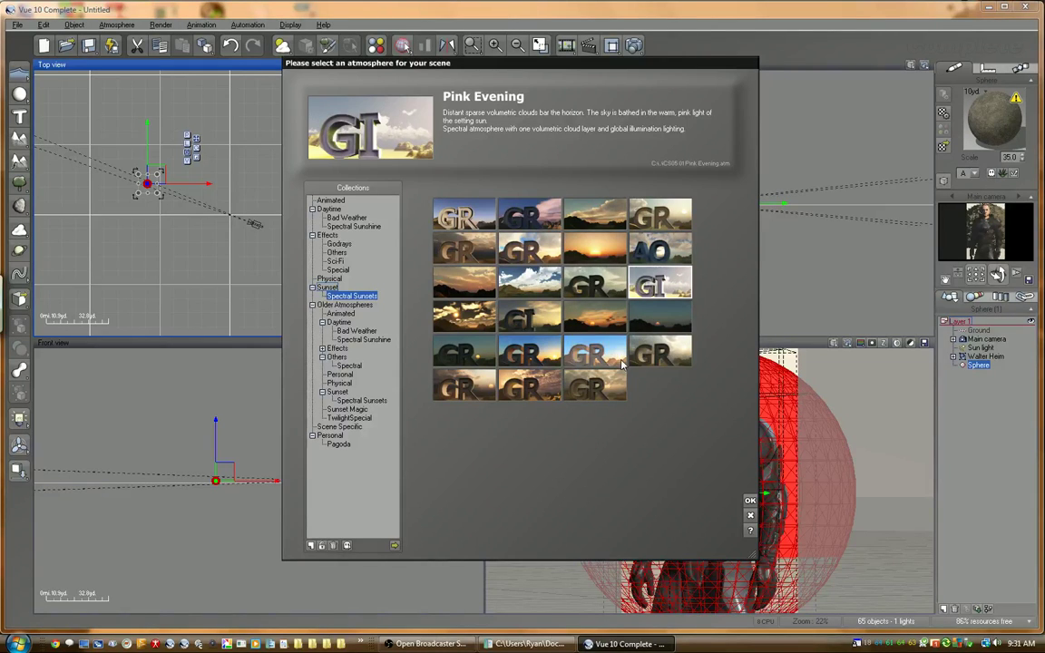
pyautogui.click(339, 374)
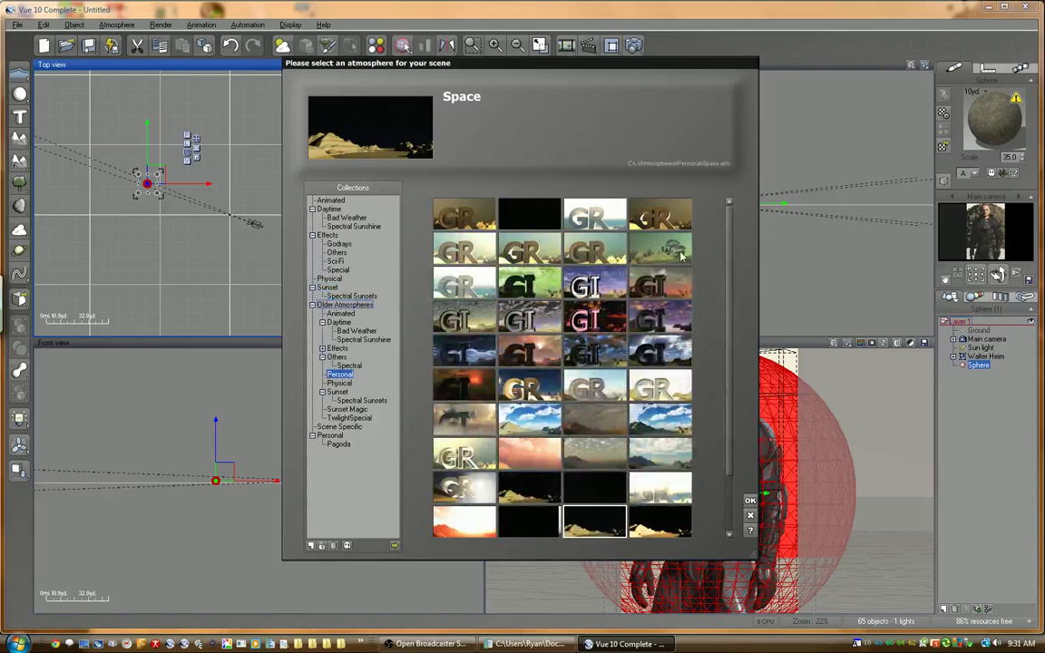
pyautogui.scroll(-2, 728, 306)
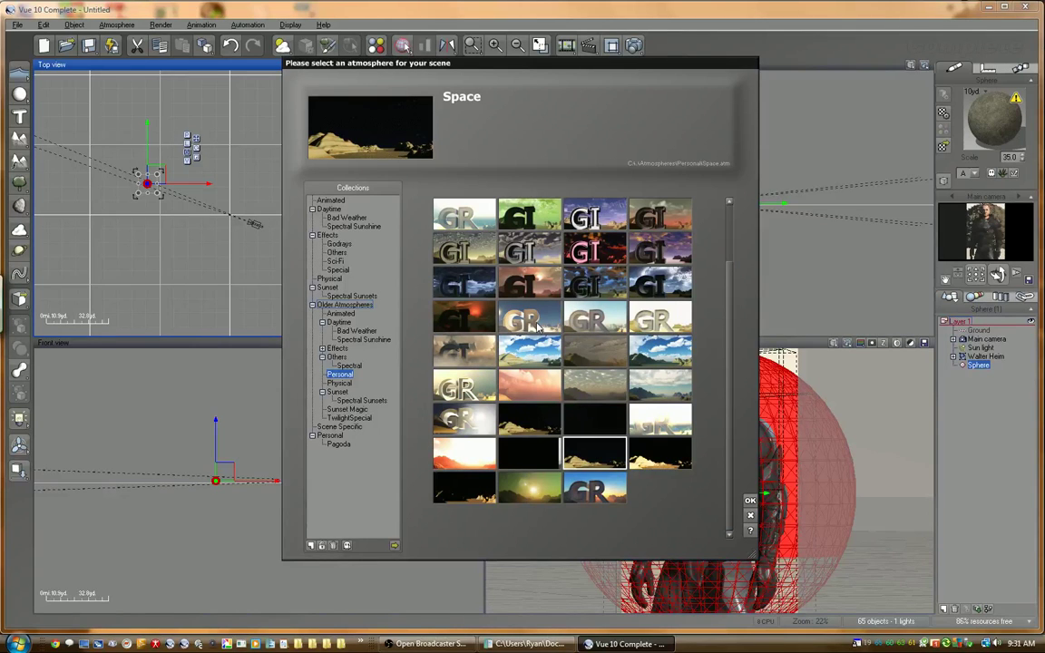
pyautogui.click(538, 327)
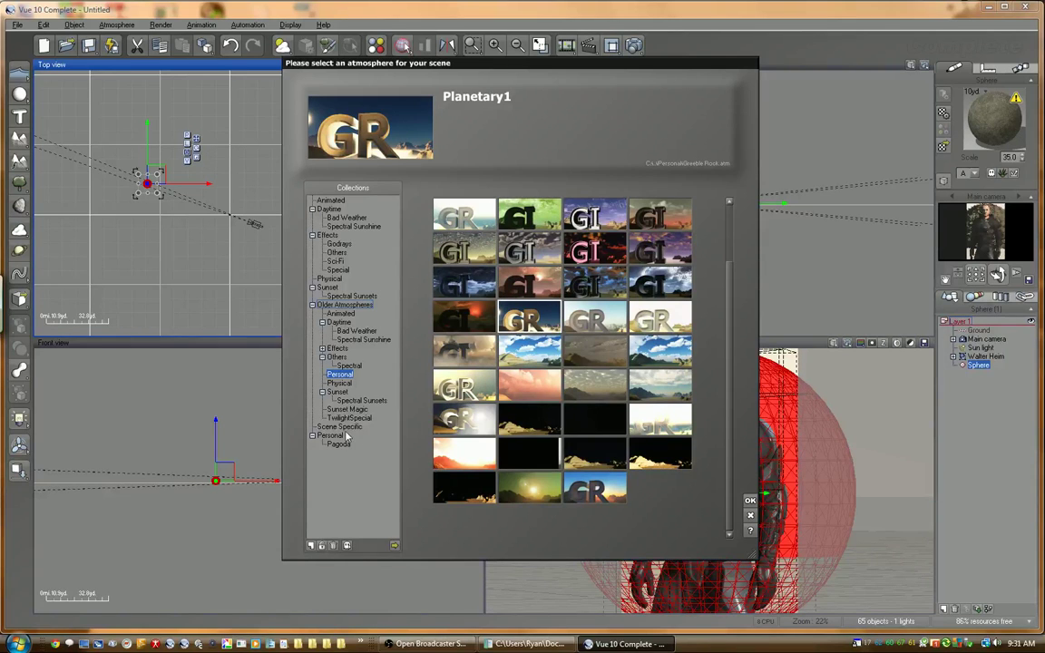
pyautogui.click(343, 427)
pyautogui.click(529, 286)
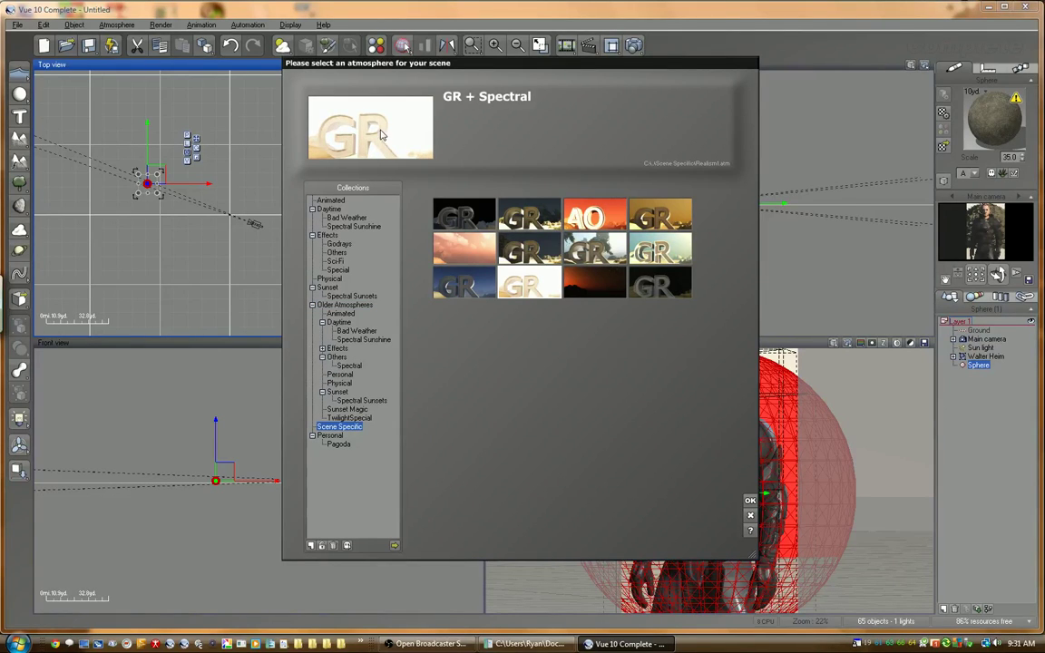
pyautogui.click(749, 502)
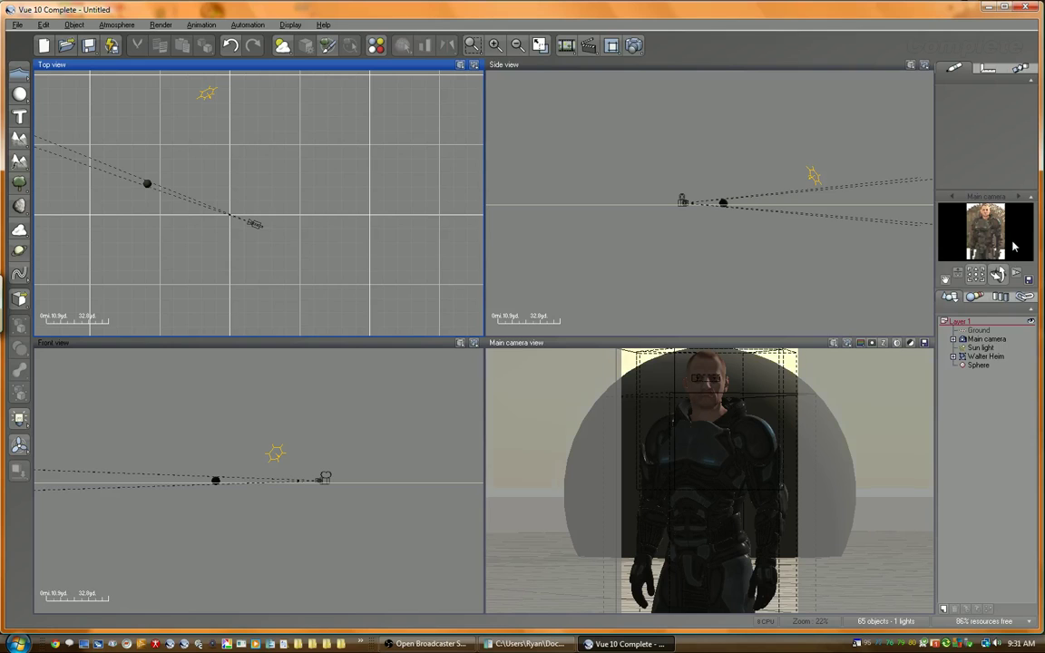
# - Adjust the sun light's direction slightly in the top view and render the main camera view
pyautogui.click(981, 347)
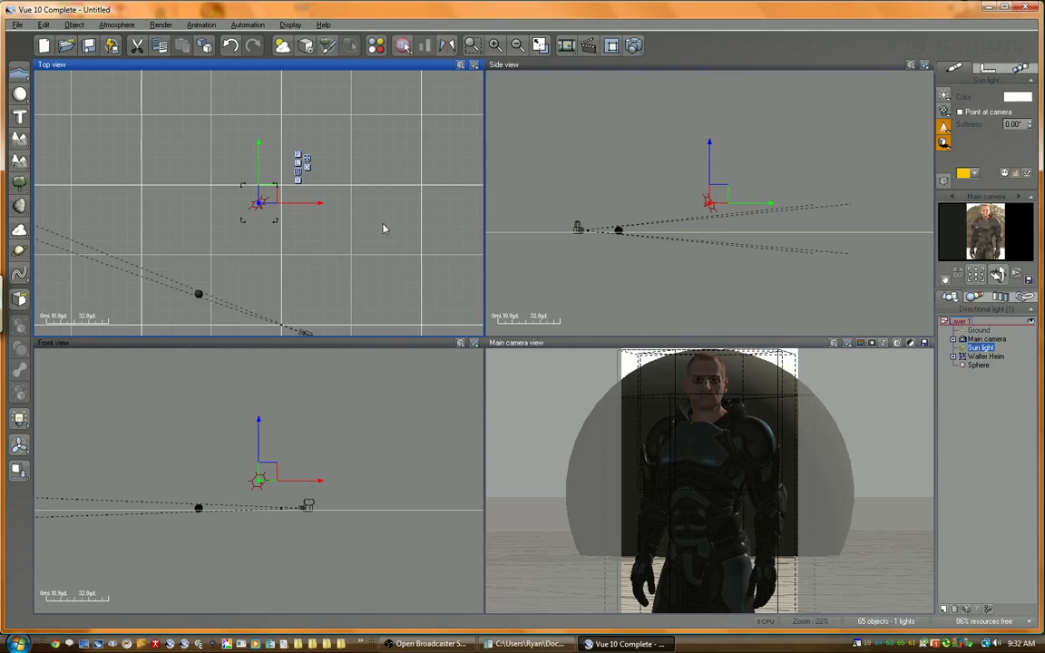
pyautogui.moveTo(275, 230); pyautogui.dragTo(319, 233)
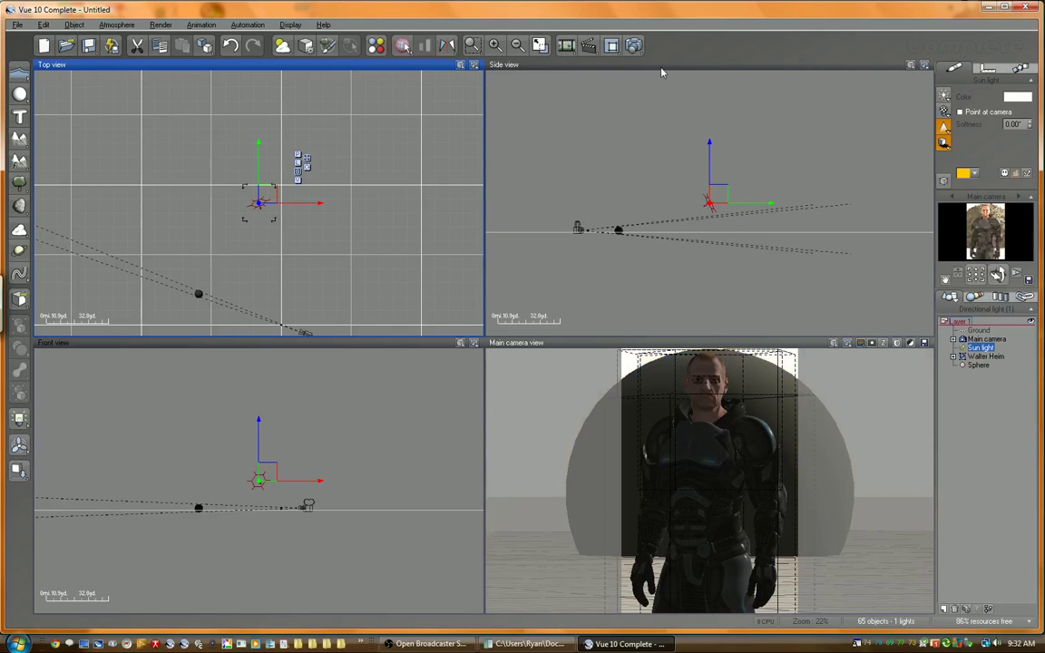
pyautogui.click(637, 49)
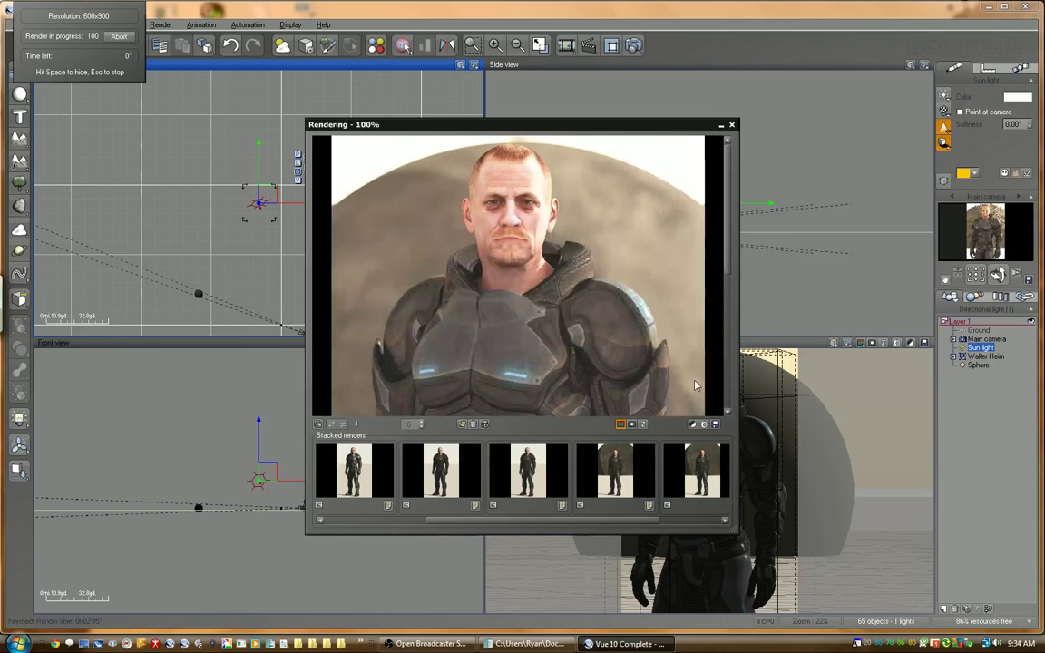
# - Enlarge the render display and add the render with the new atmosphere to the stacked renders
pyautogui.moveTo(617, 127); pyautogui.dragTo(571, 10)
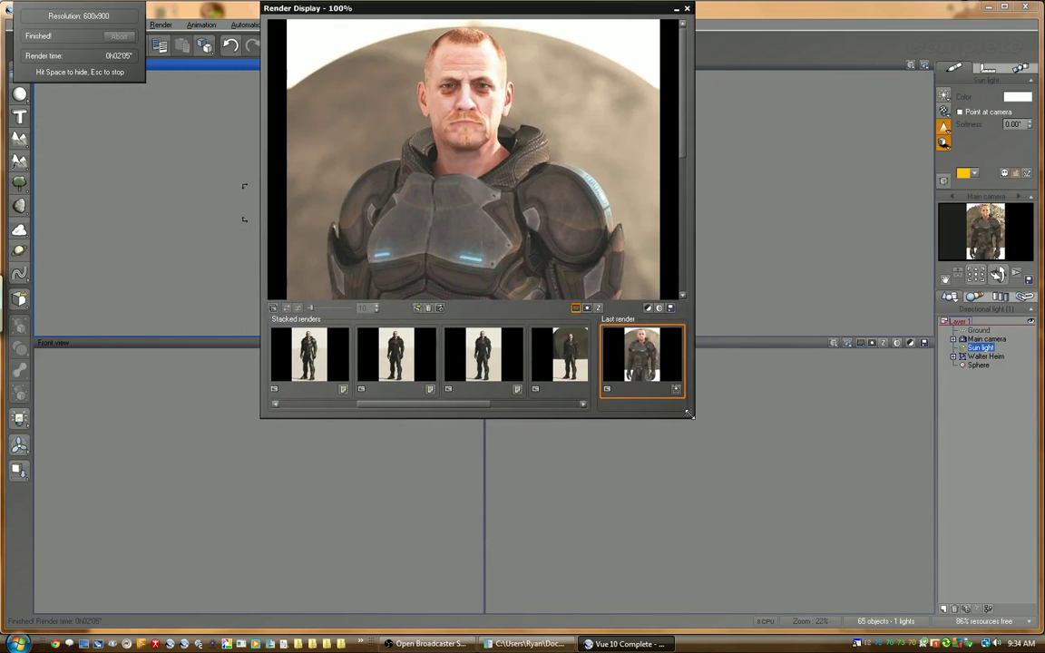
pyautogui.moveTo(693, 416); pyautogui.dragTo(807, 648)
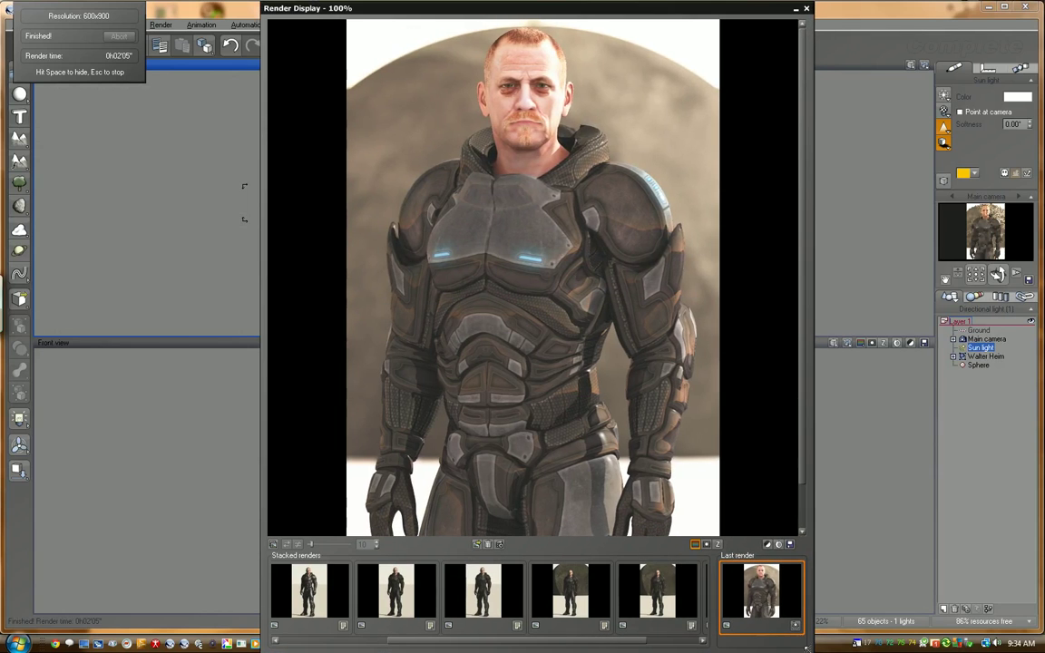
pyautogui.click(795, 627)
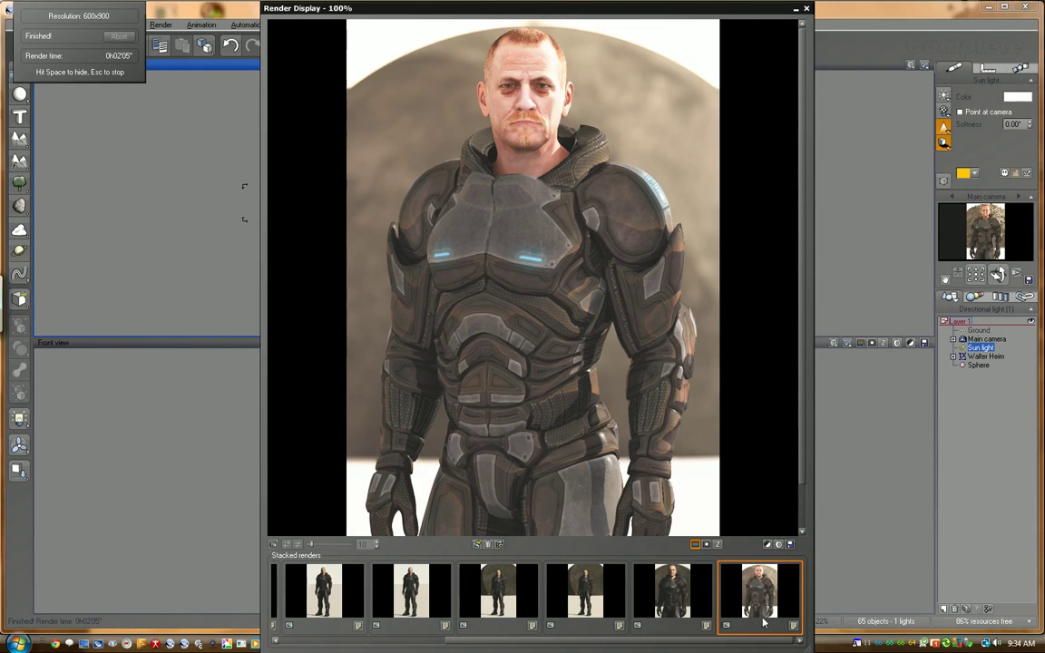
# - Compare the stacked renders of the character, examining the lighting, materials and background blur, ending on the newest one
pyautogui.click(689, 600)
pyautogui.click(747, 595)
pyautogui.click(675, 591)
pyautogui.click(727, 587)
pyautogui.click(663, 591)
pyautogui.click(610, 596)
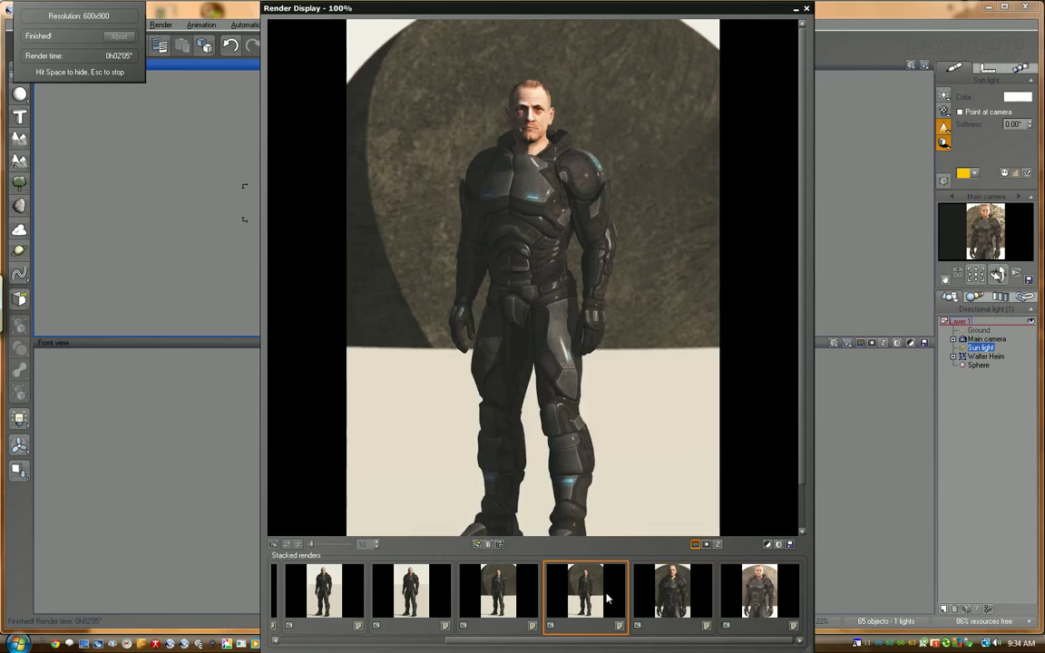
pyautogui.click(505, 609)
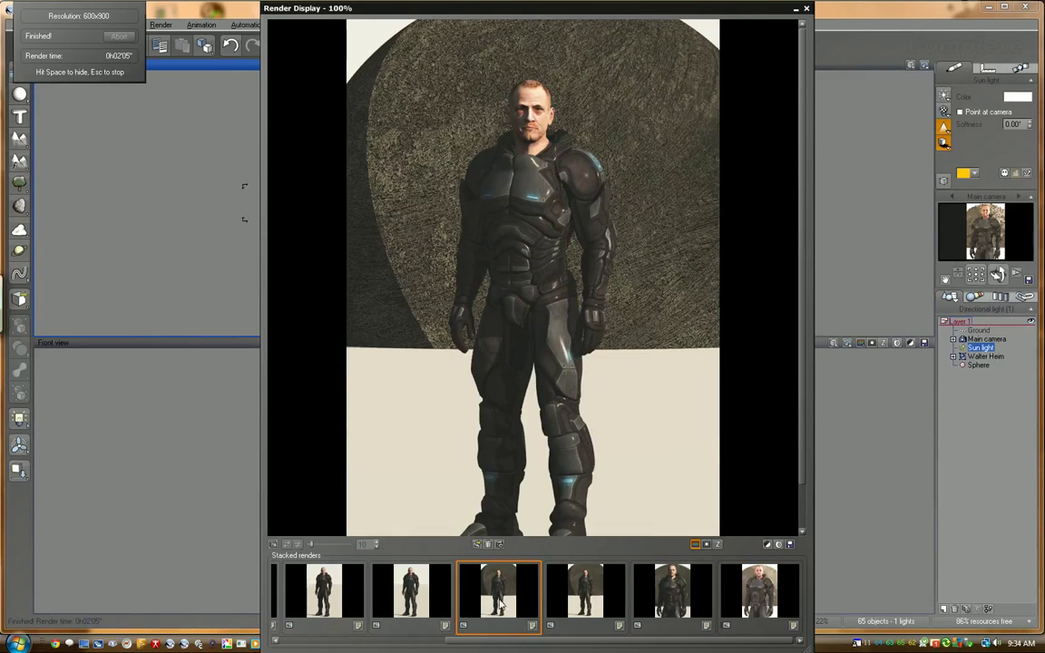
pyautogui.click(332, 596)
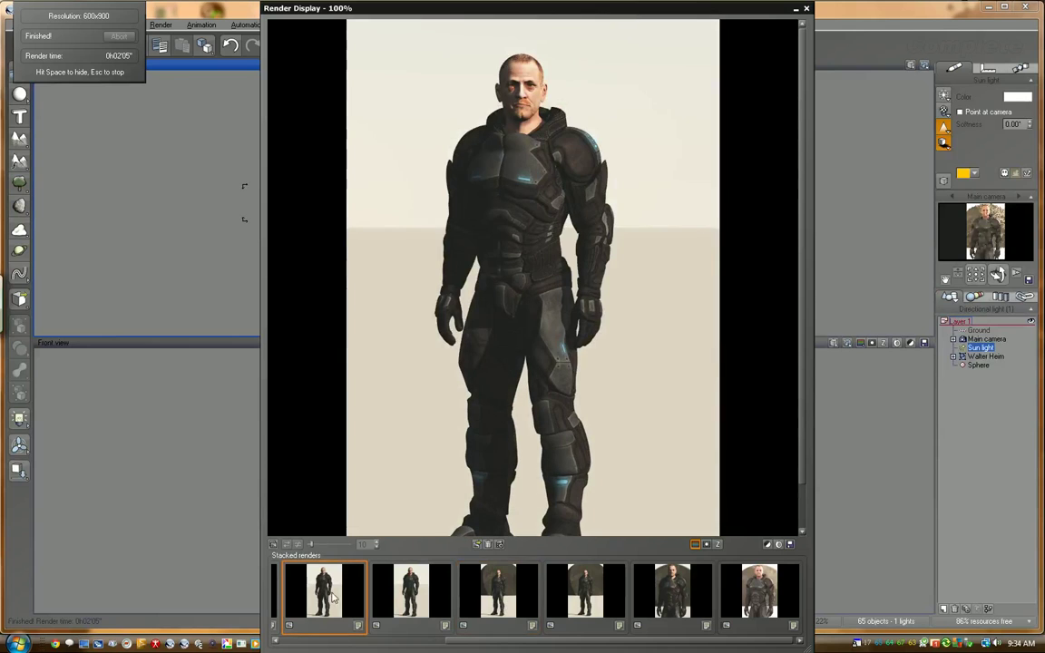
pyautogui.click(440, 595)
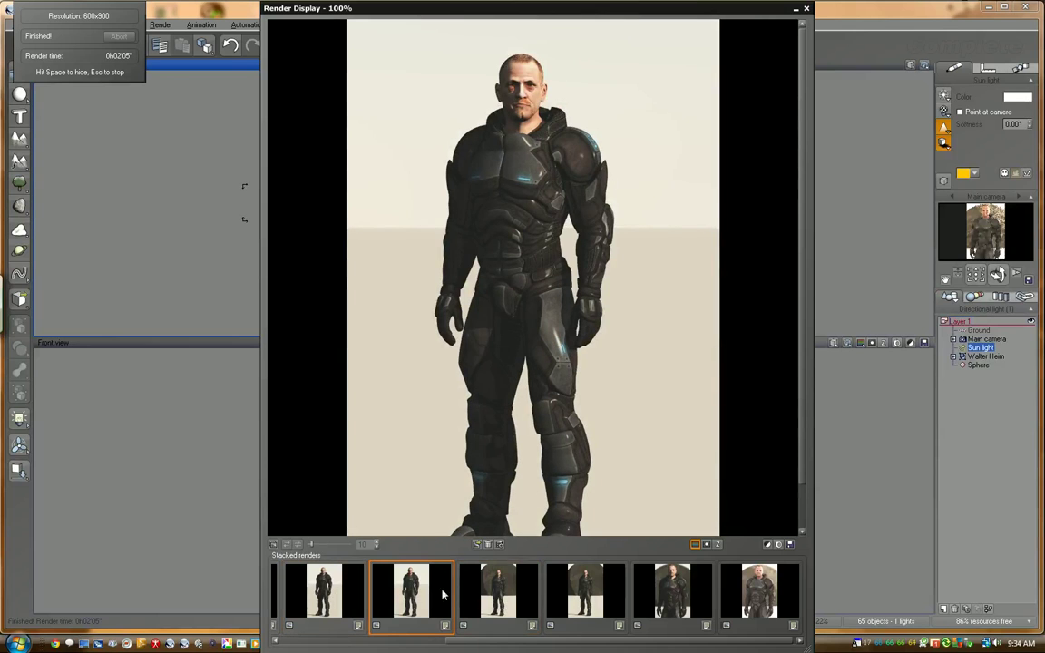
pyautogui.click(504, 594)
pyautogui.click(590, 590)
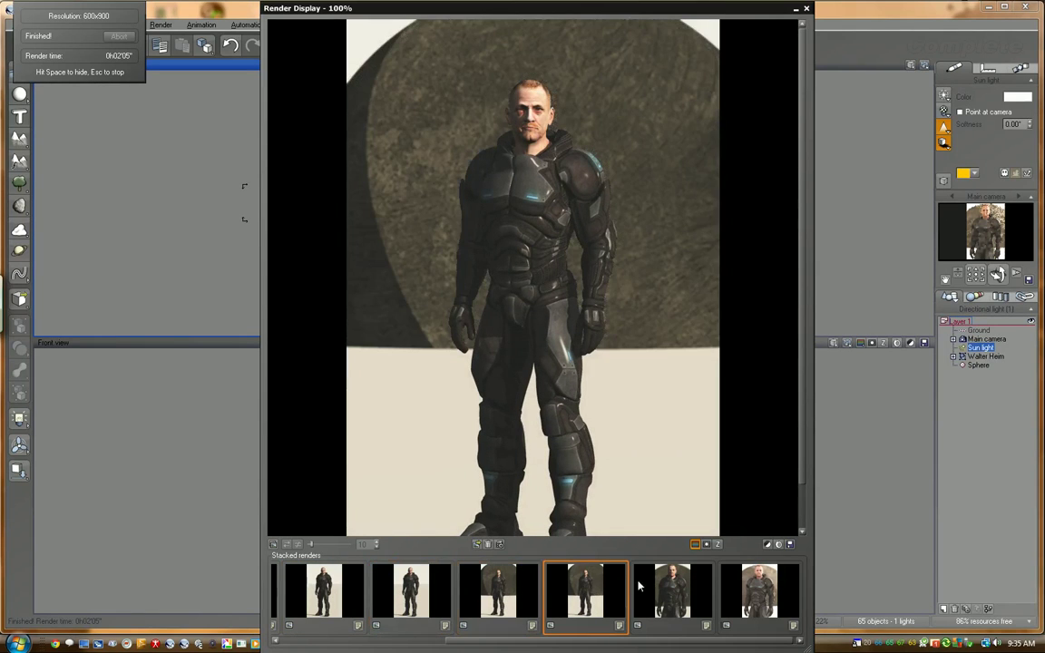
pyautogui.click(668, 588)
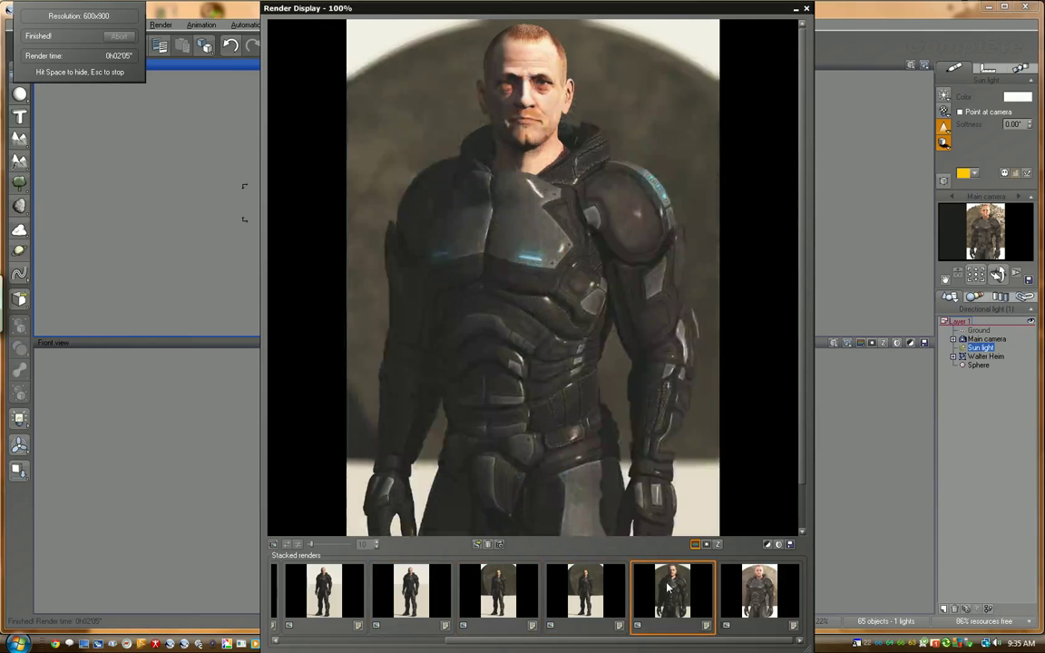
pyautogui.click(753, 591)
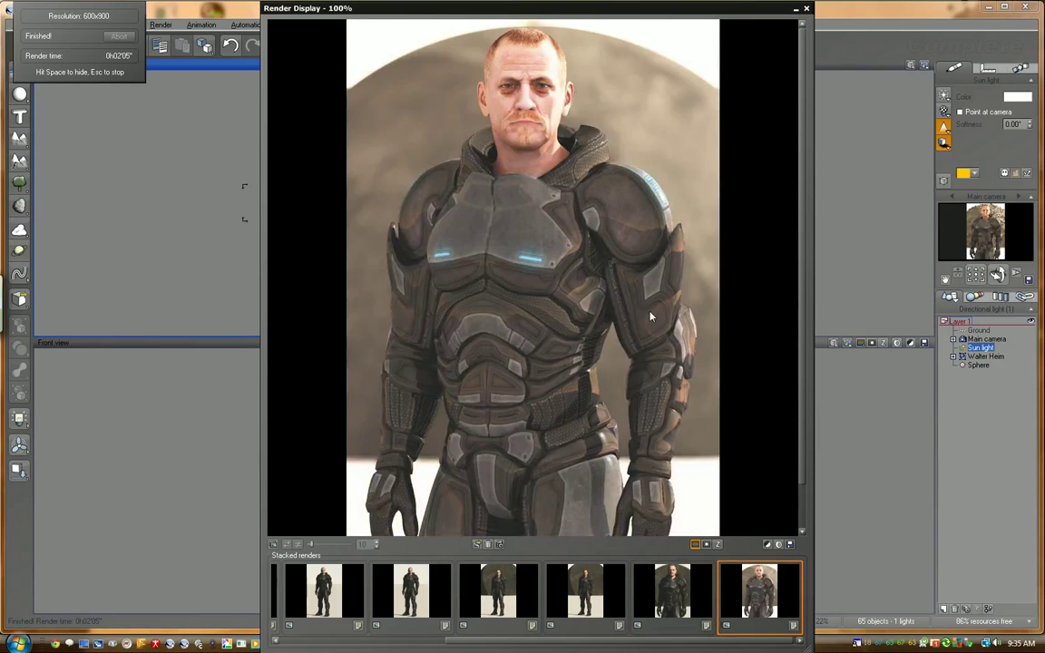